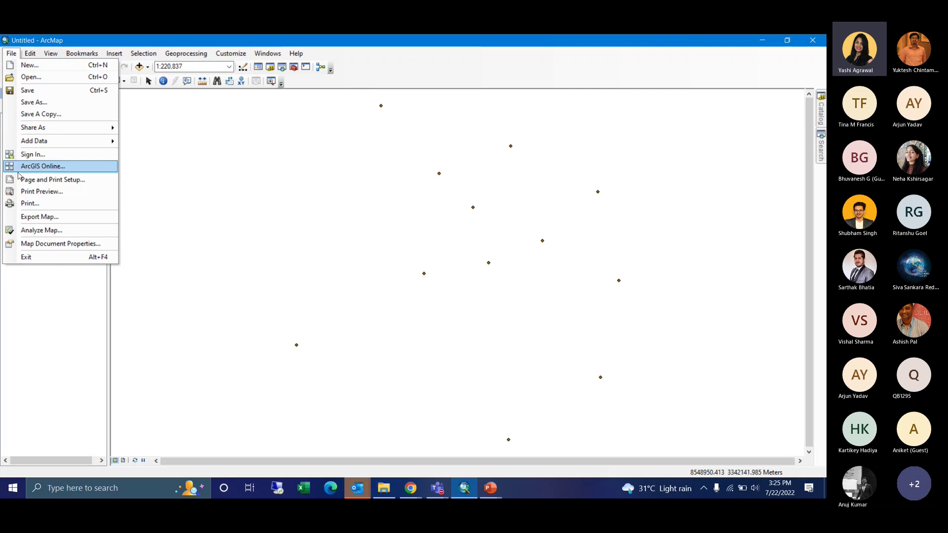
Step: Share the map as a new service named MyMapService on the publisher connection, choosing the existing testing folder
mouse_move(84, 128)
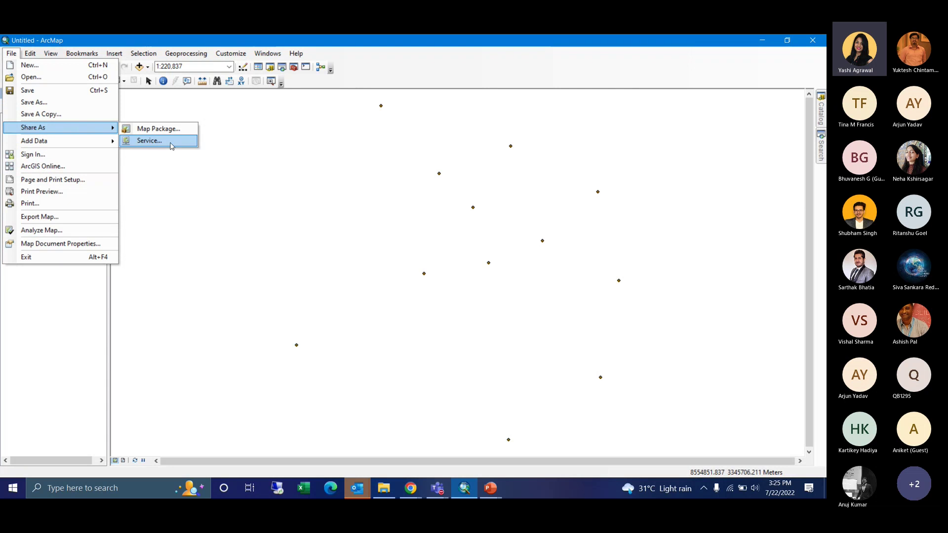
left_click(148, 140)
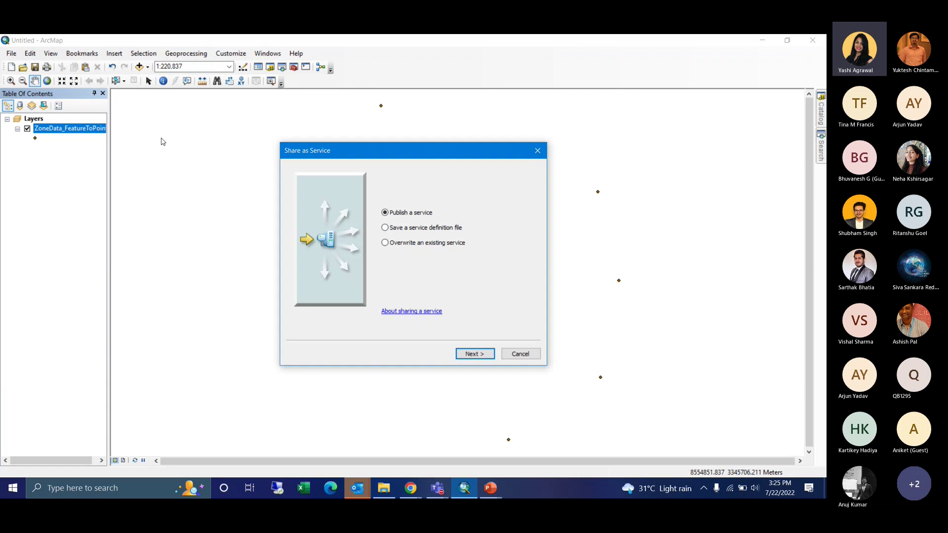
left_click(473, 354)
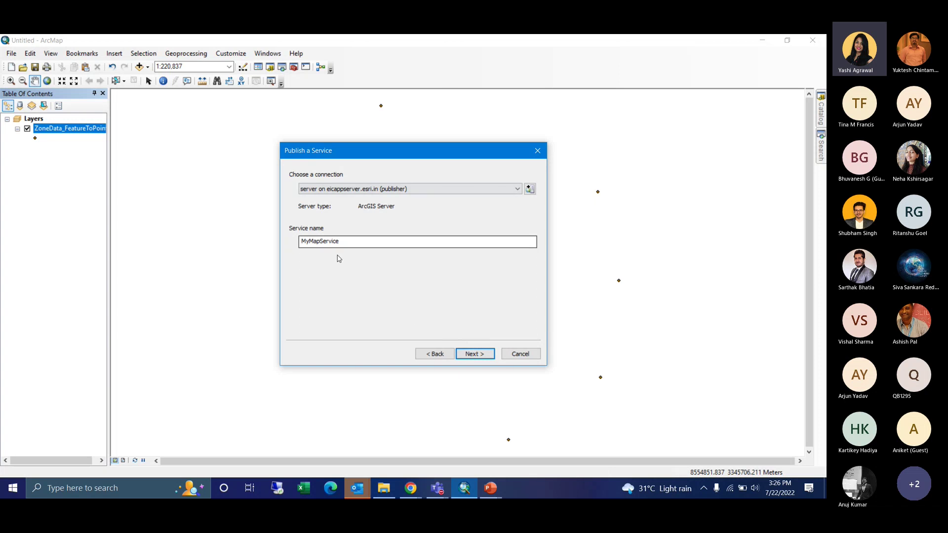
left_click(486, 355)
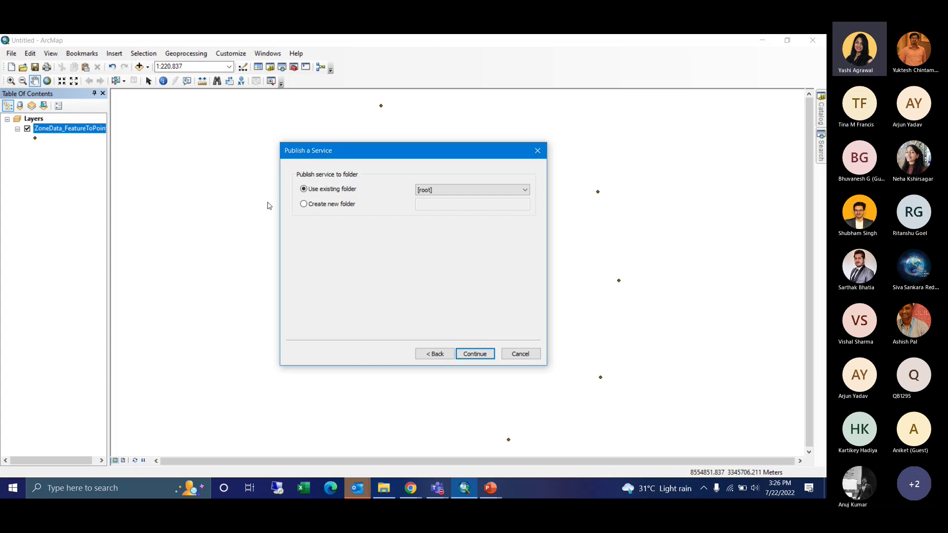
left_click(475, 191)
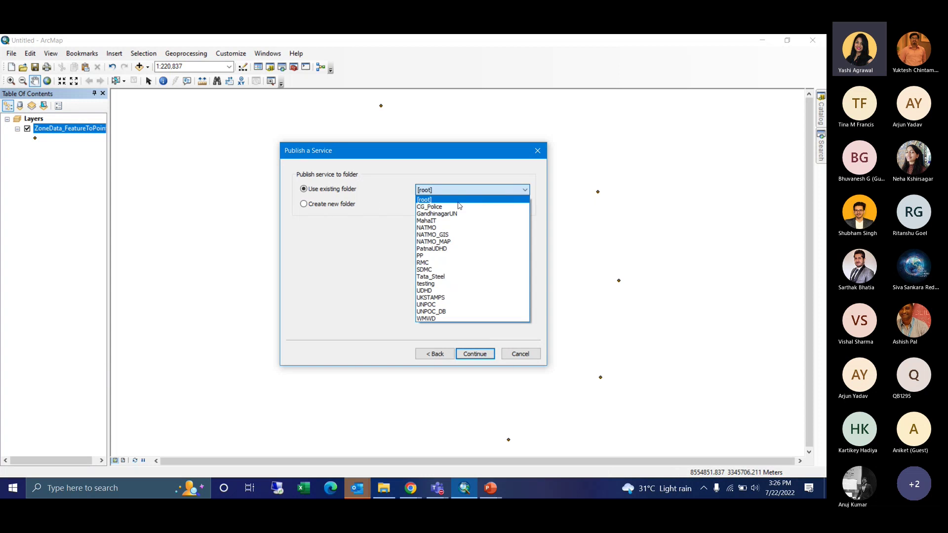
left_click(423, 290)
left_click(475, 190)
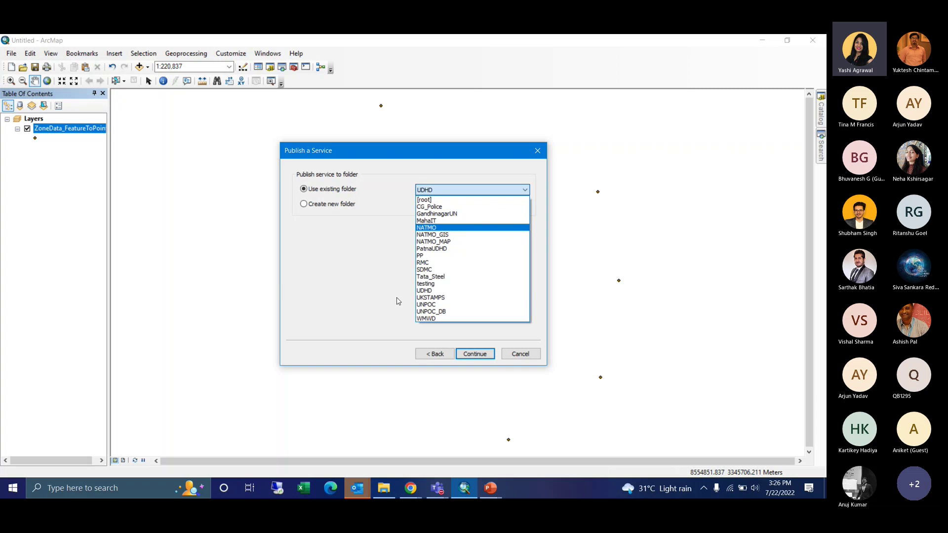
left_click(425, 285)
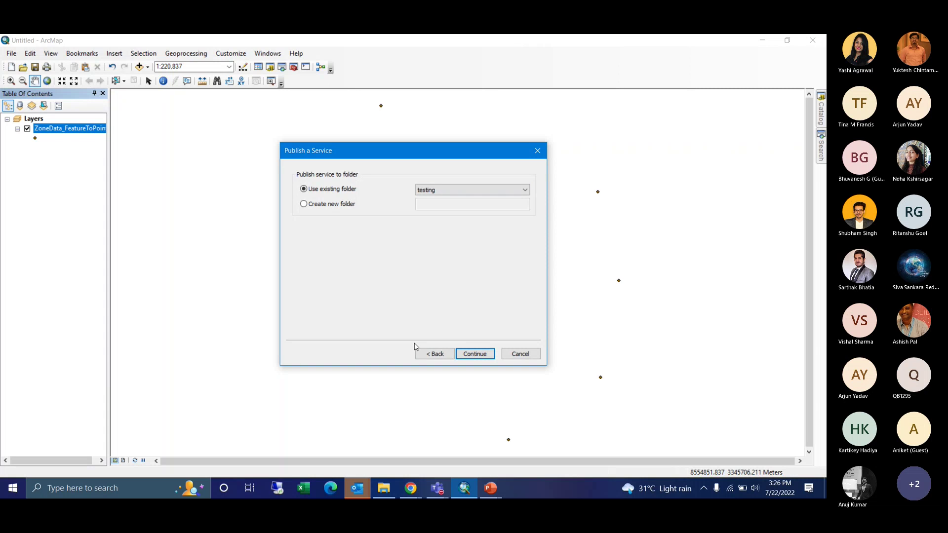
left_click(487, 354)
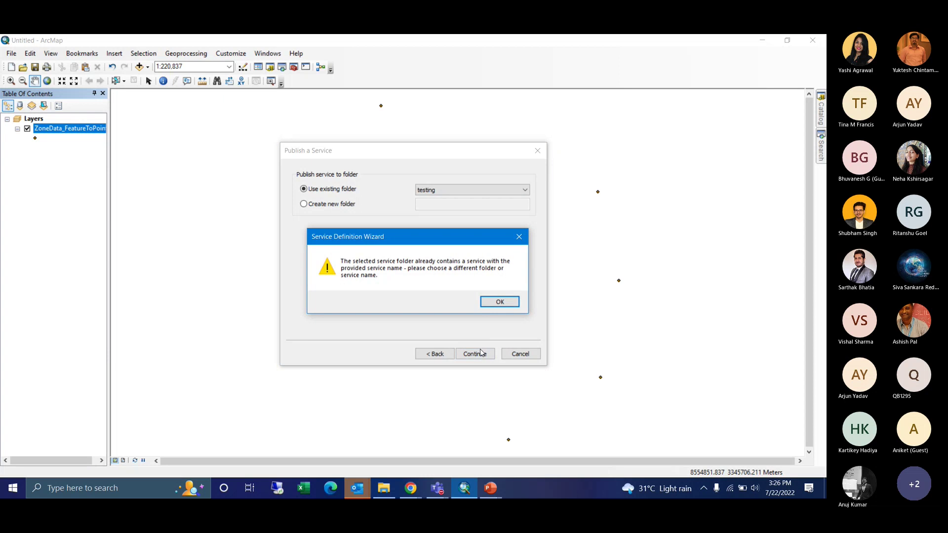
Step: Rename the service to MyMapService1, keep the testing folder, and continue to the service settings
left_click(491, 302)
left_click(435, 354)
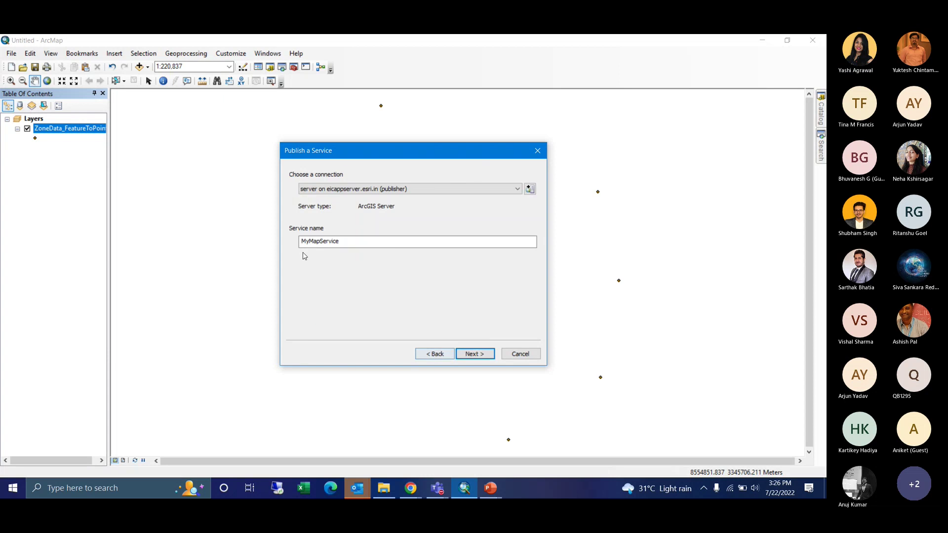
left_click(364, 240)
left_click(482, 355)
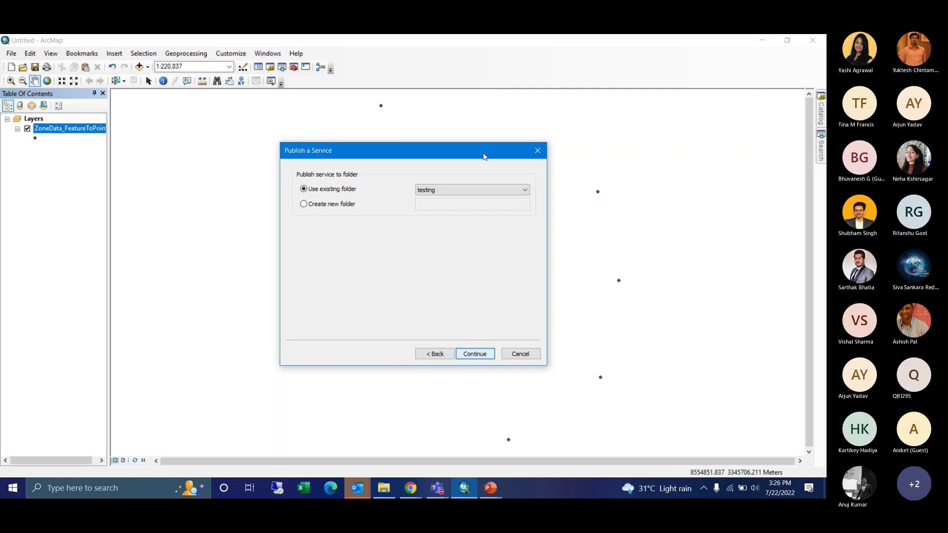
left_click(487, 355)
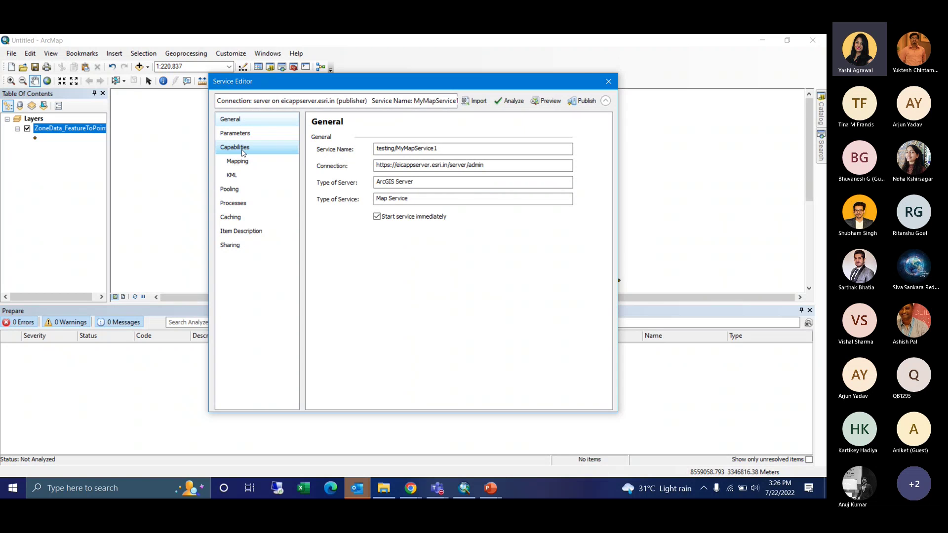
Step: Enable the Feature Access capability for the MyMapService1 service
left_click(242, 152)
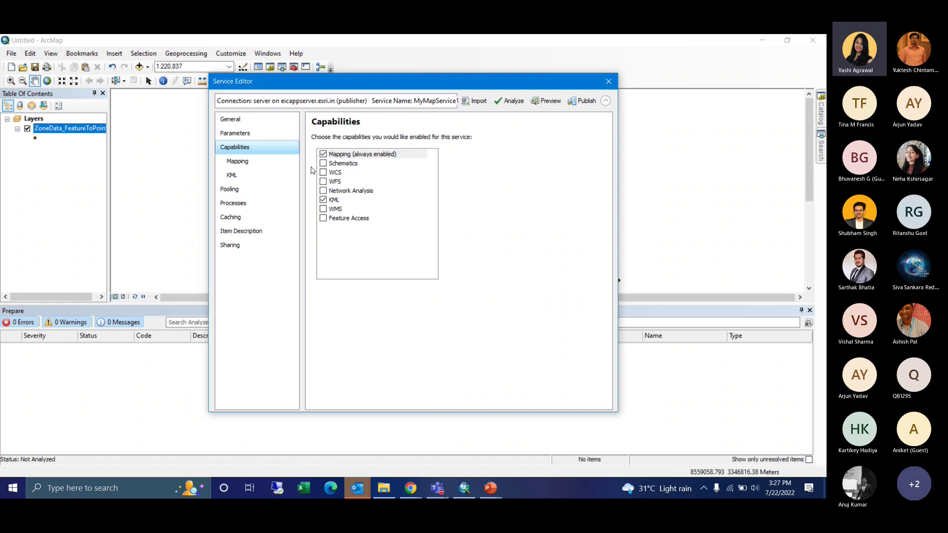
left_click(323, 218)
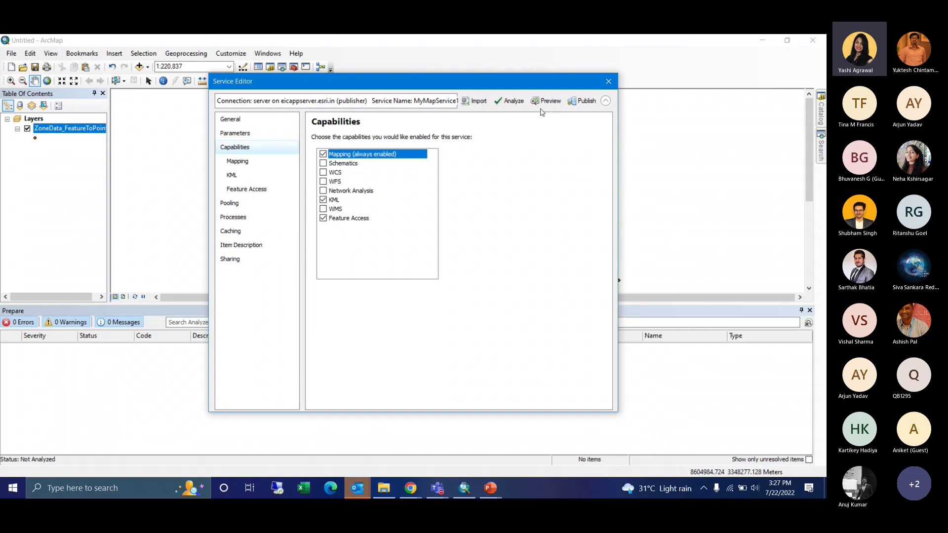
Step: Set the item's summary and description to Feature Layer1 and start publishing the service
left_click(252, 246)
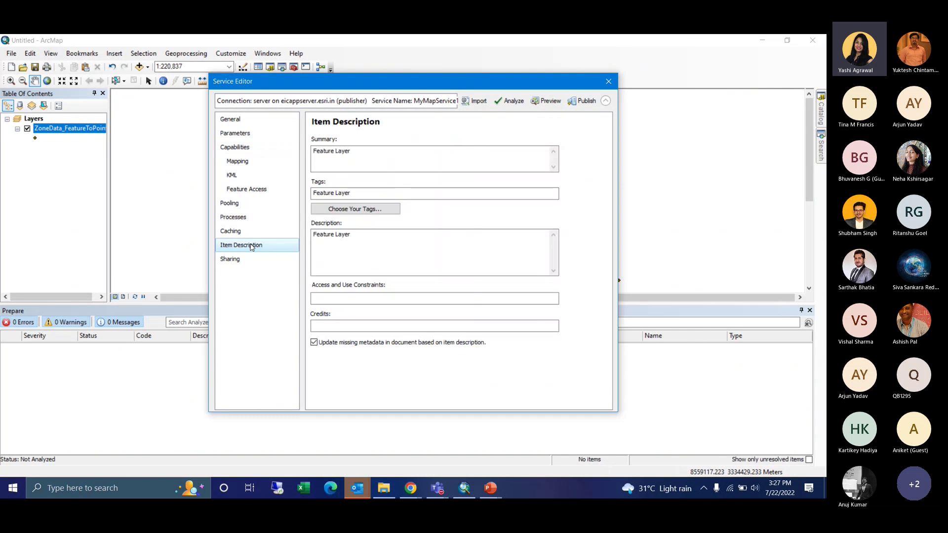
left_click(358, 152)
type("1")
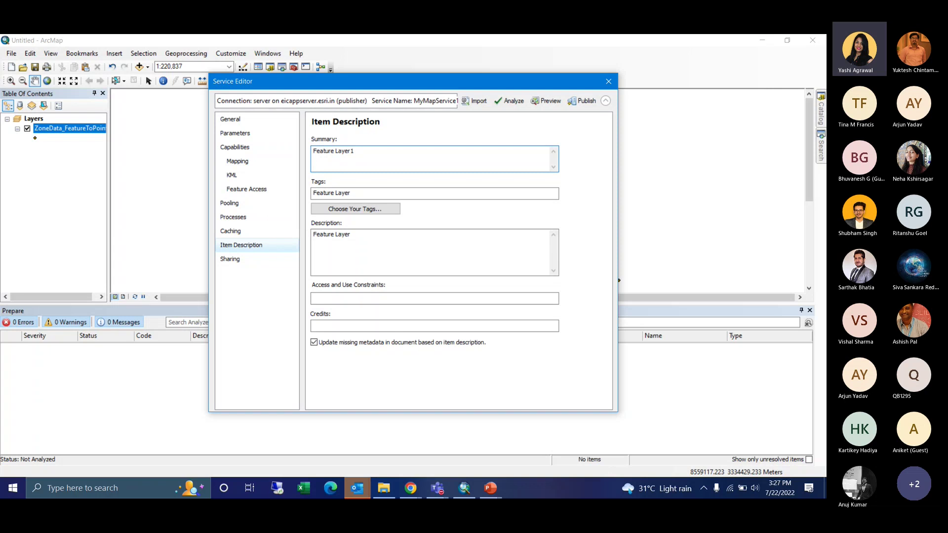
left_click(363, 233)
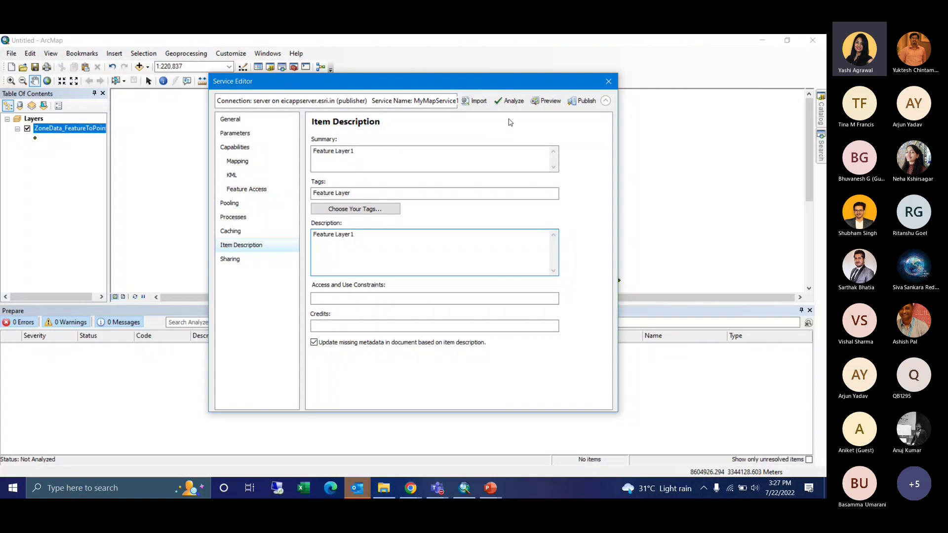
left_click(576, 102)
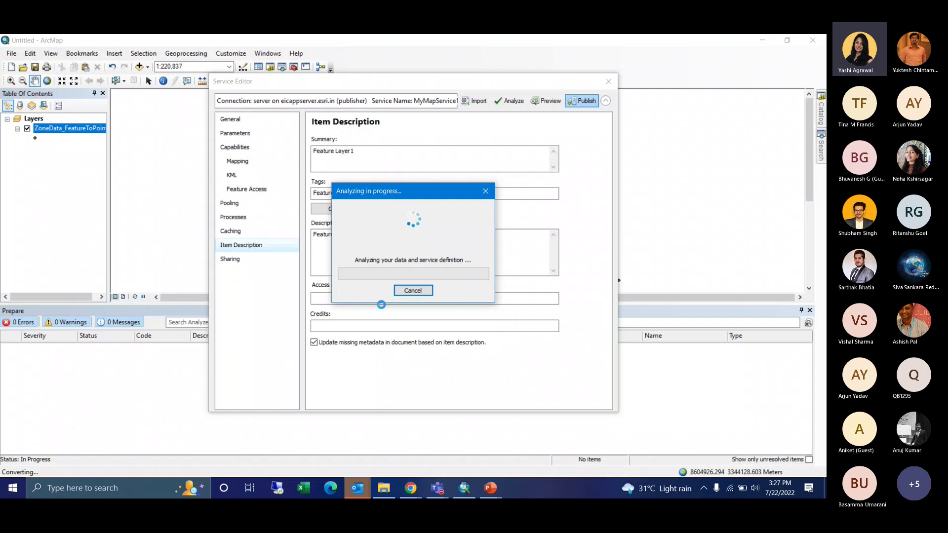
Step: Switch to the Chrome window with the ArcGIS REST Services Directory and open the testing folder
key("alt+Tab")
key("alt+Tab")
key("alt+Tab")
key("alt+Tab")
key("alt+Tab")
key("alt+Tab")
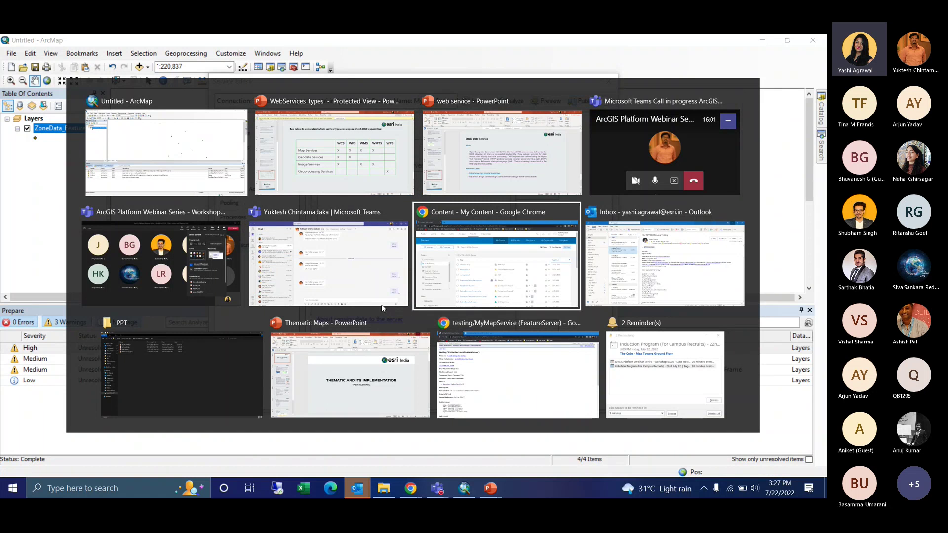
key("alt+Tab")
key("alt+Tab")
key("alt+Tab")
left_click(499, 364)
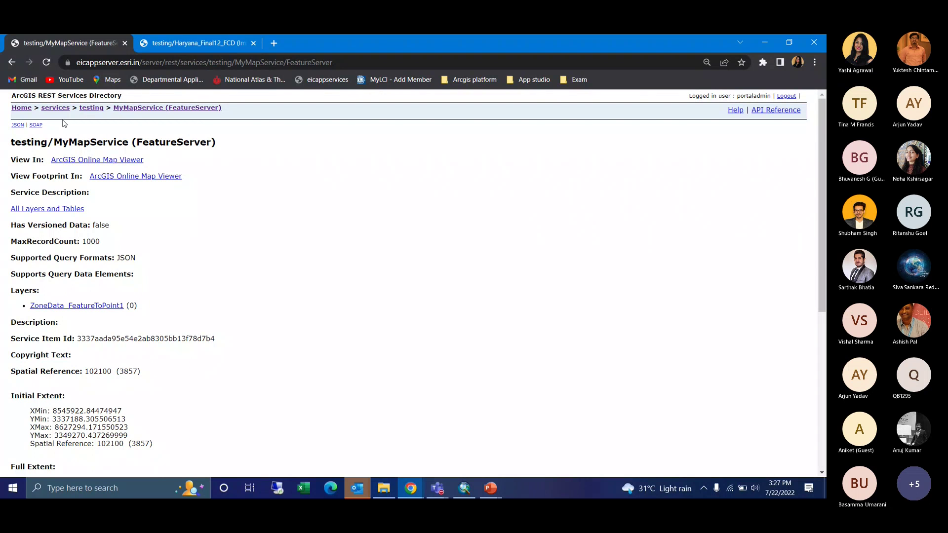
left_click(91, 108)
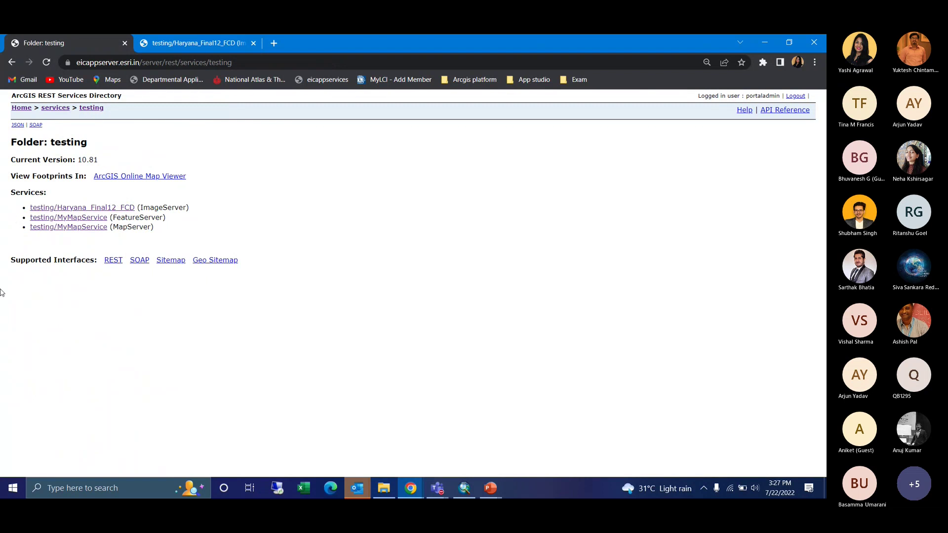
Step: Examine the MyMapService FeatureServer page, from its layer and extent details to its supported operations
left_click(75, 218)
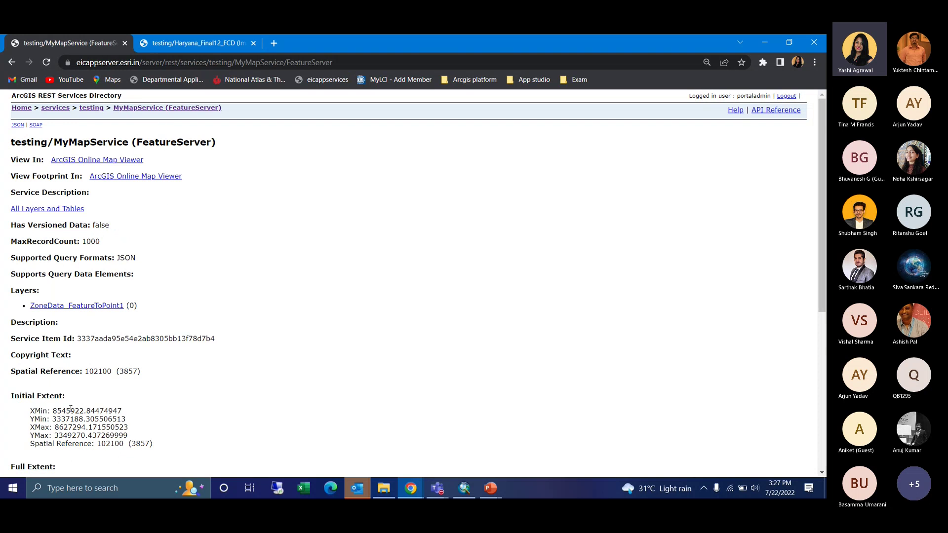
scroll(244, 363, "down", 6)
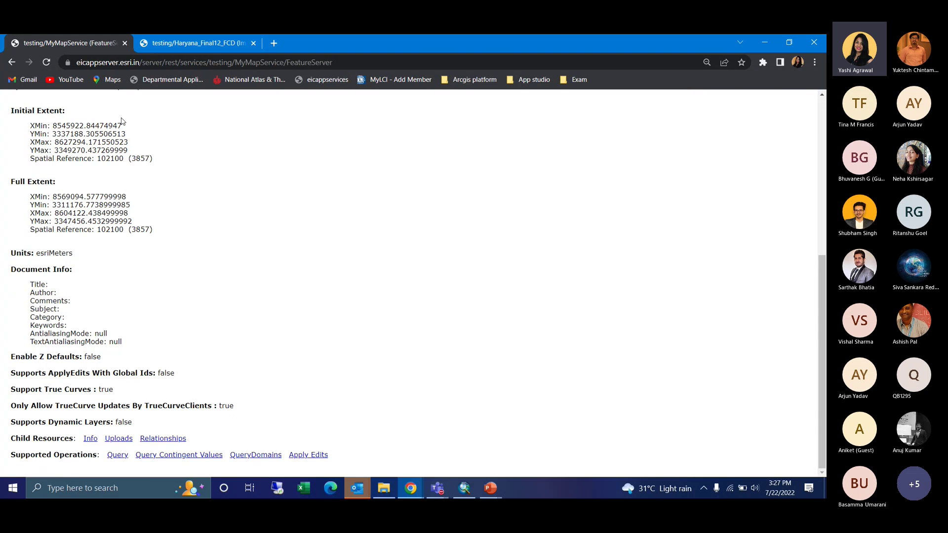
scroll(104, 203, "up", 6)
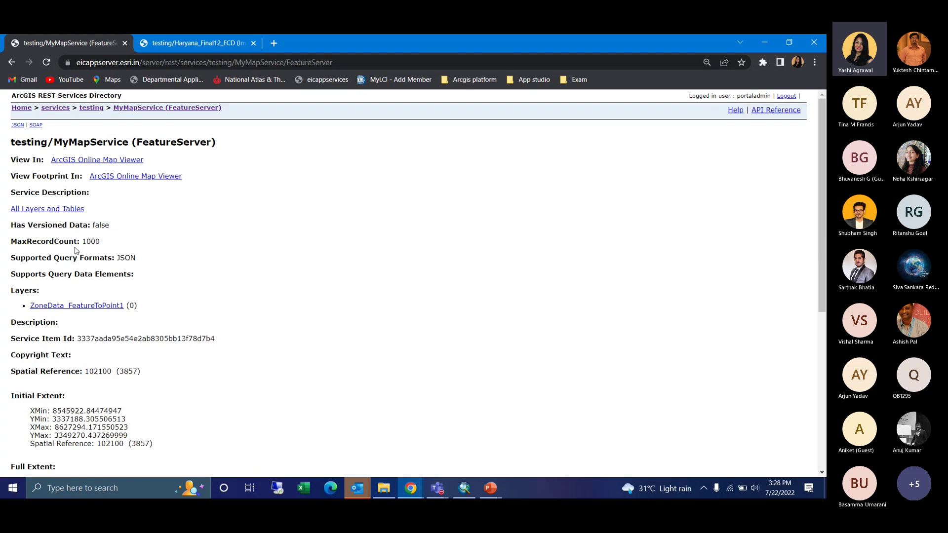
scroll(106, 308, "down", 6)
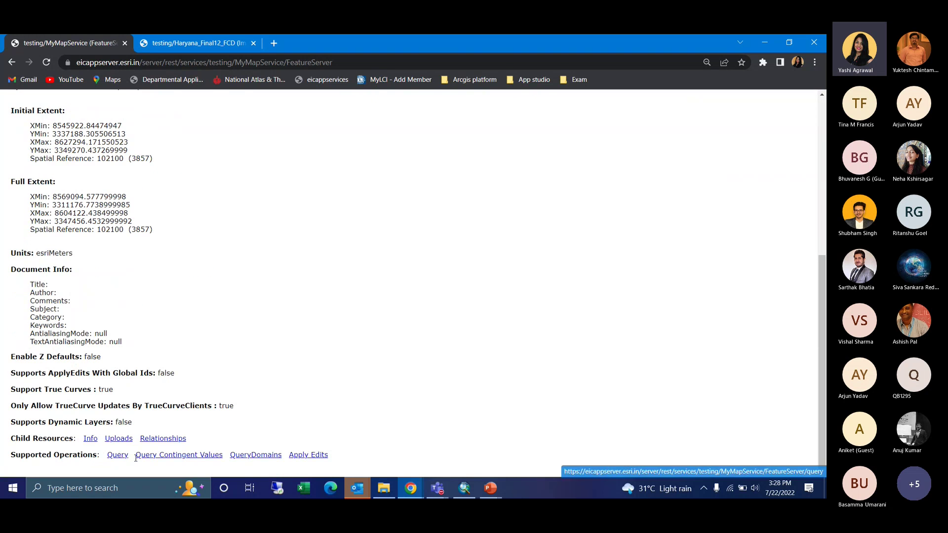
scroll(158, 292, "up", 6)
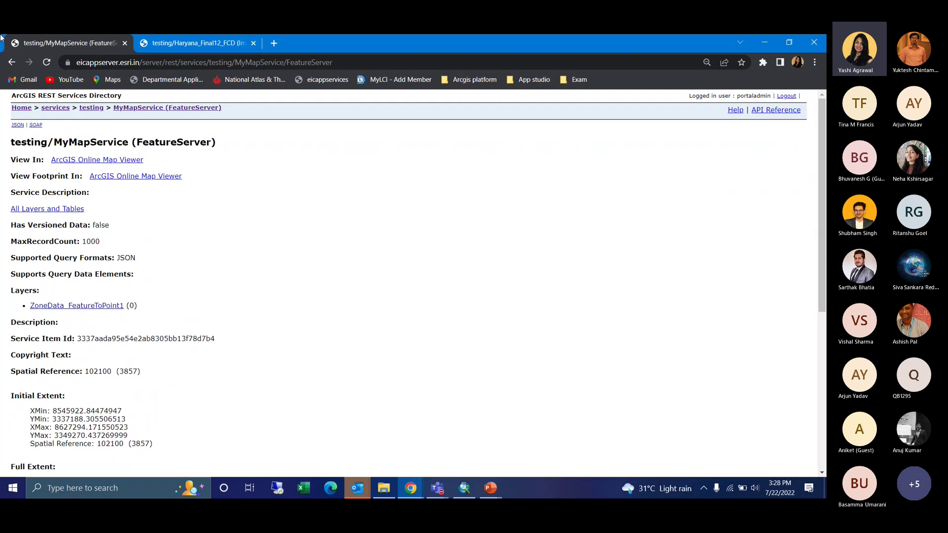
Step: Return to the testing folder and examine the MyMapService MapServer page, including its supported formats and operations
left_click(95, 110)
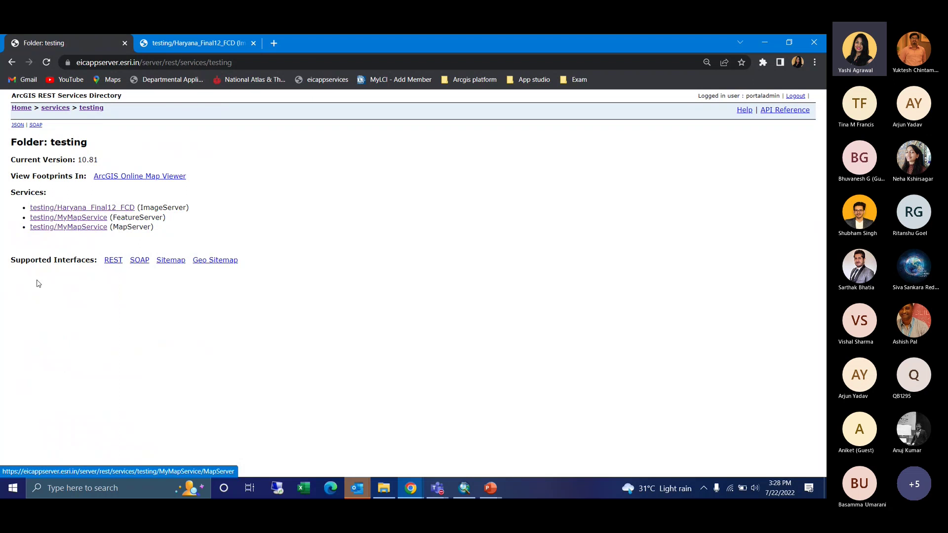
left_click(87, 228)
scroll(217, 292, "down", 10)
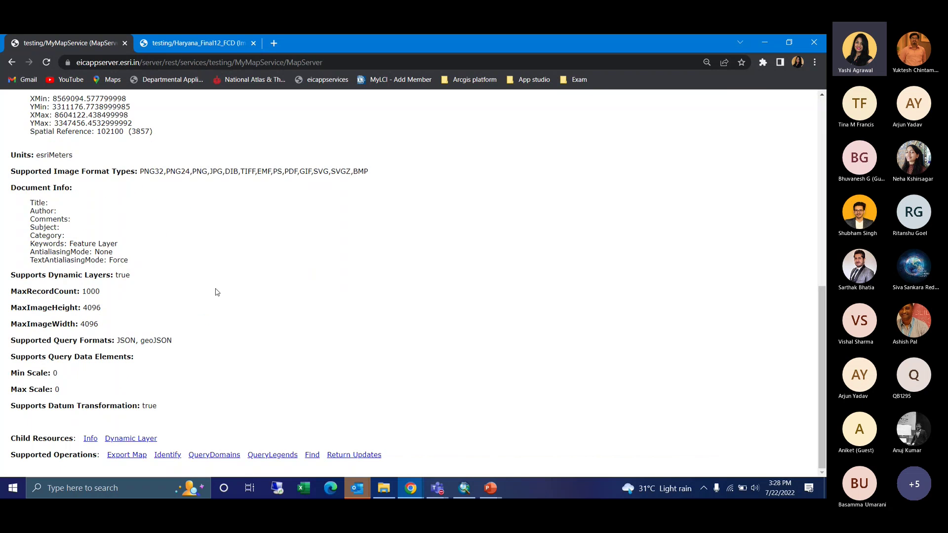
scroll(211, 290, "up", 10)
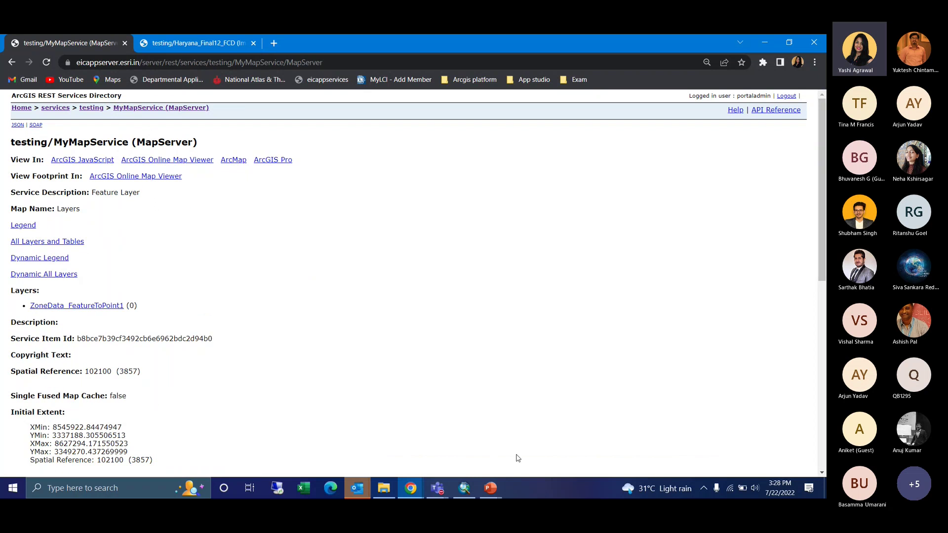
Step: Switch back to ArcMap, cancel copying the data to the server, and close the Service Editor, saving the service as a draft
left_click(464, 488)
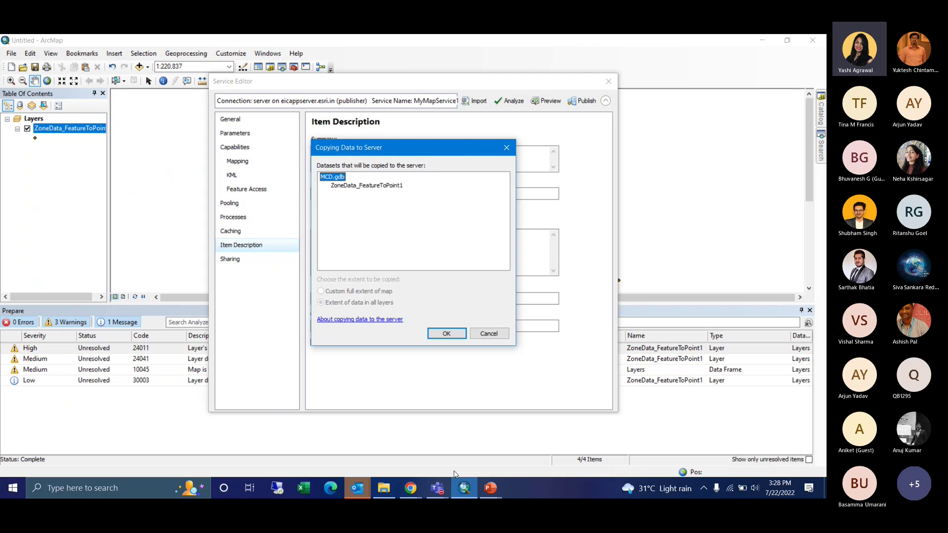
left_click(487, 332)
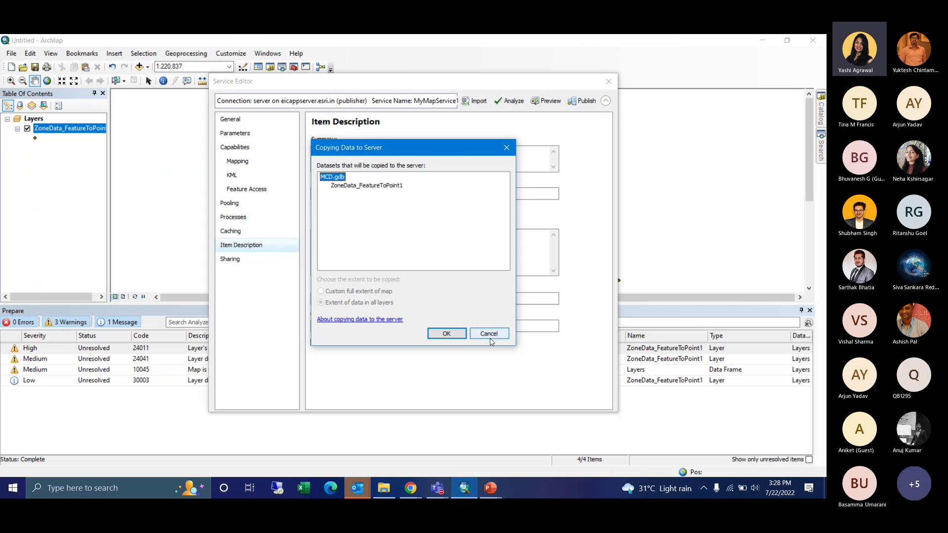
left_click(609, 82)
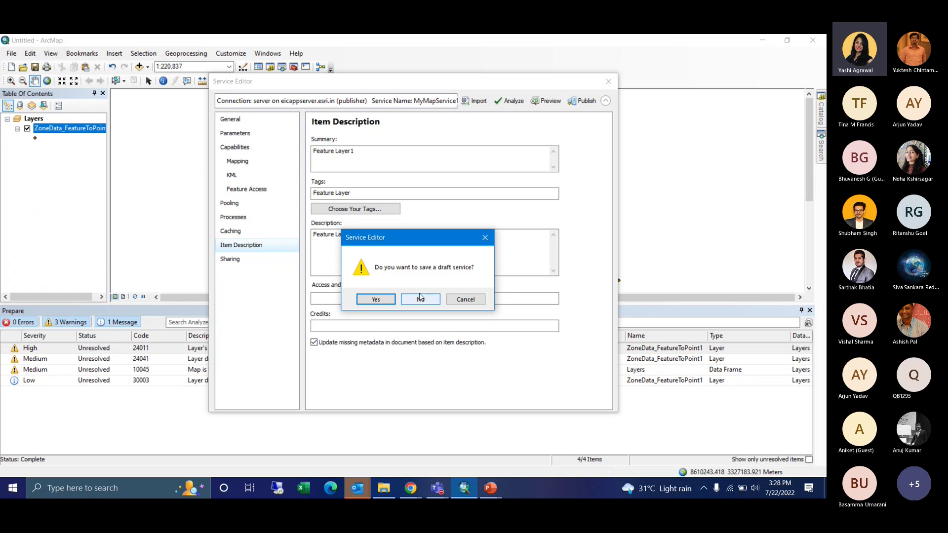
left_click(376, 299)
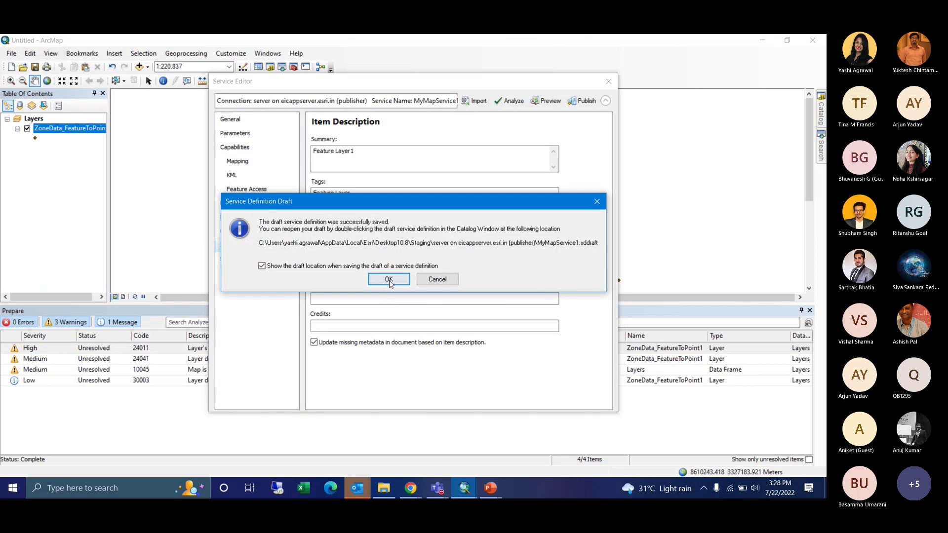
left_click(389, 280)
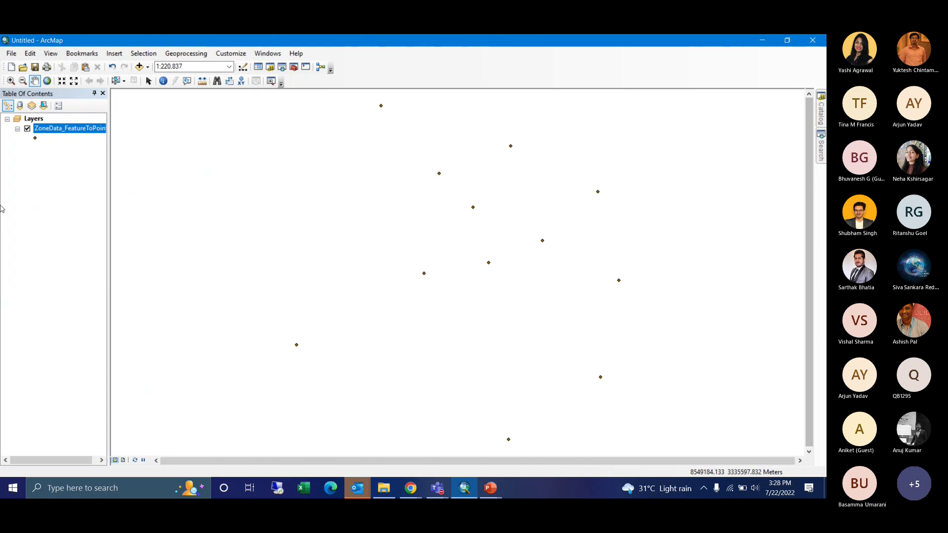
Step: Remove the ZoneData_FeatureToPoint1 layer from the map
right_click(67, 129)
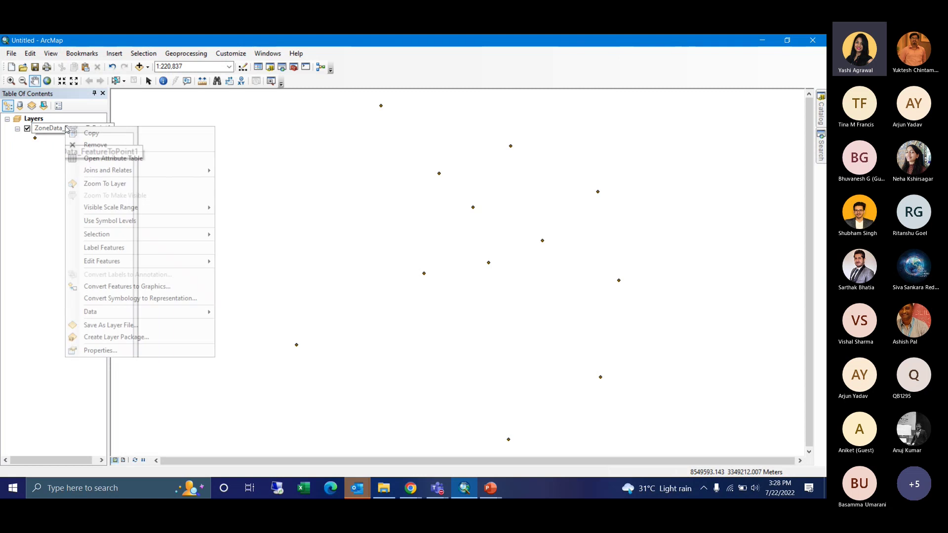
left_click(94, 146)
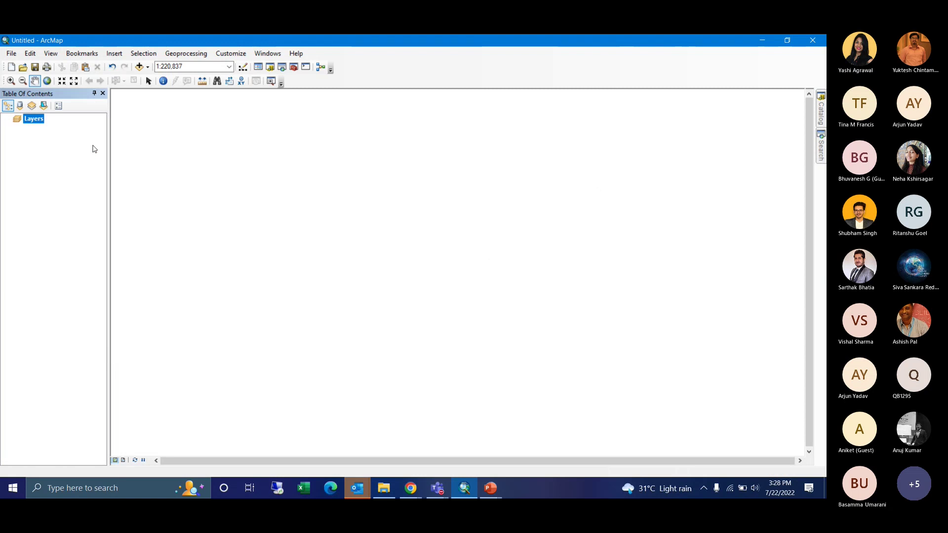
Step: Add the Haryana_Final12_FCD.tif raster to the map for a preview and remove it again
left_click(821, 111)
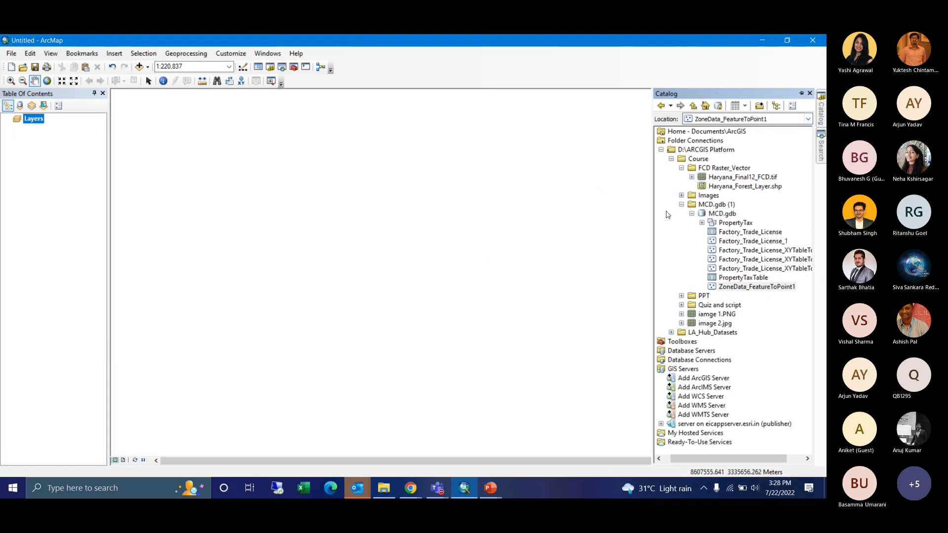
left_click_drag(722, 179, 420, 236)
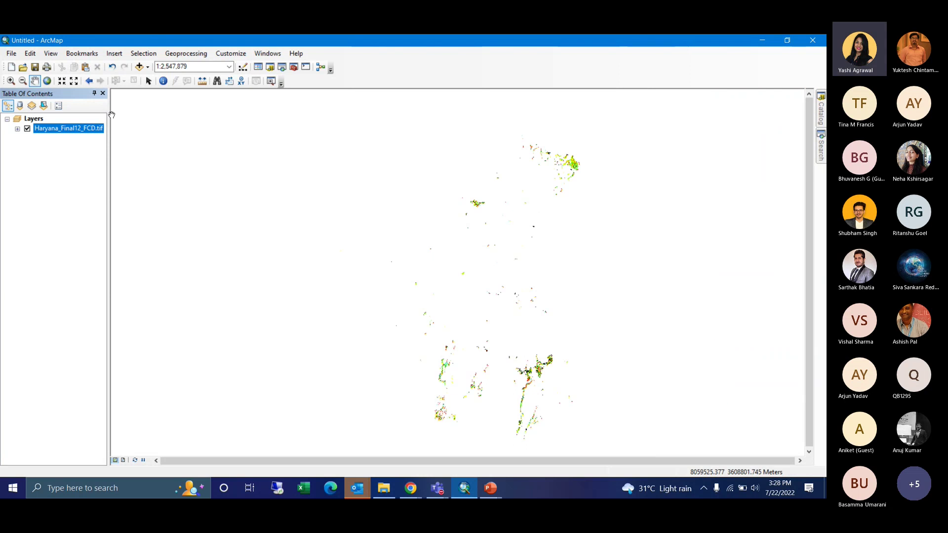
right_click(81, 129)
left_click(110, 144)
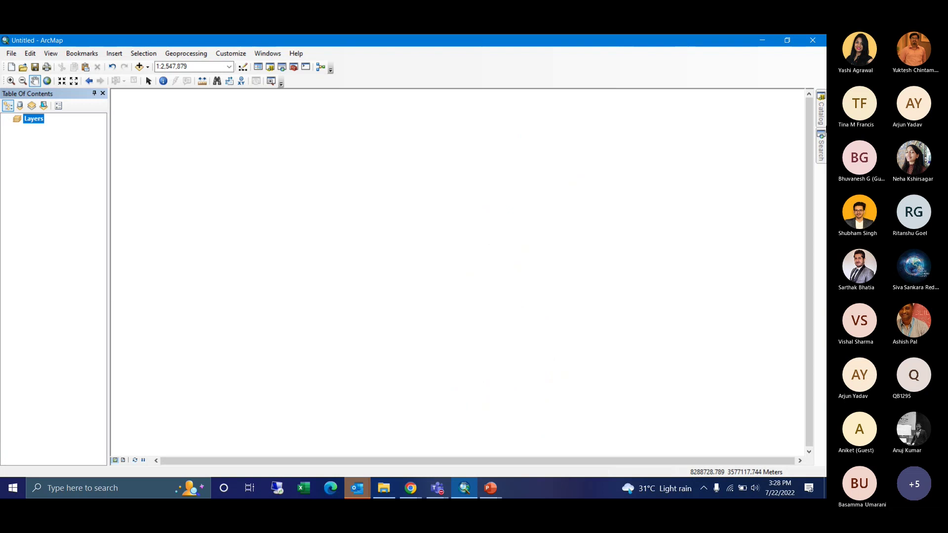
Step: Start publishing Haryana_Final12_FCD.tif as an image service named Haryana_Final12_FCDsample in the existing testing folder
left_click(821, 125)
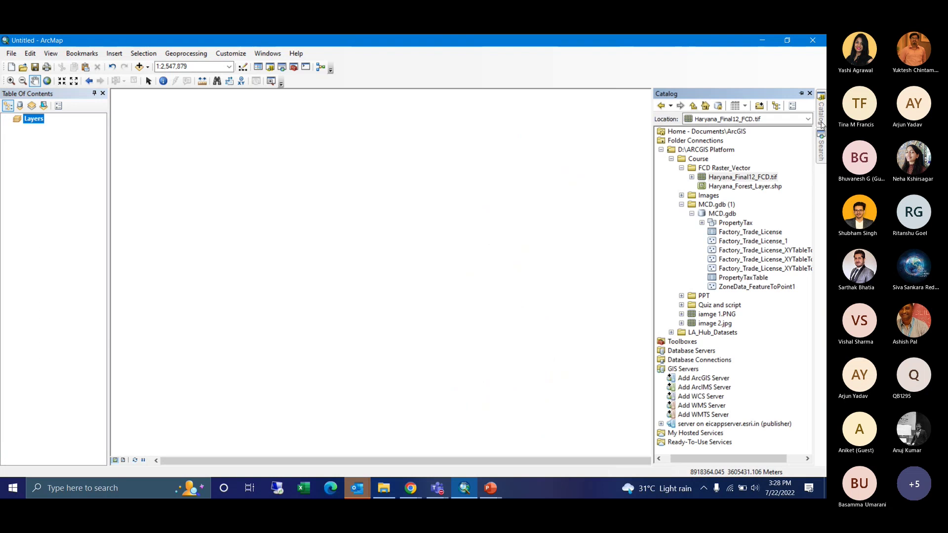
right_click(713, 180)
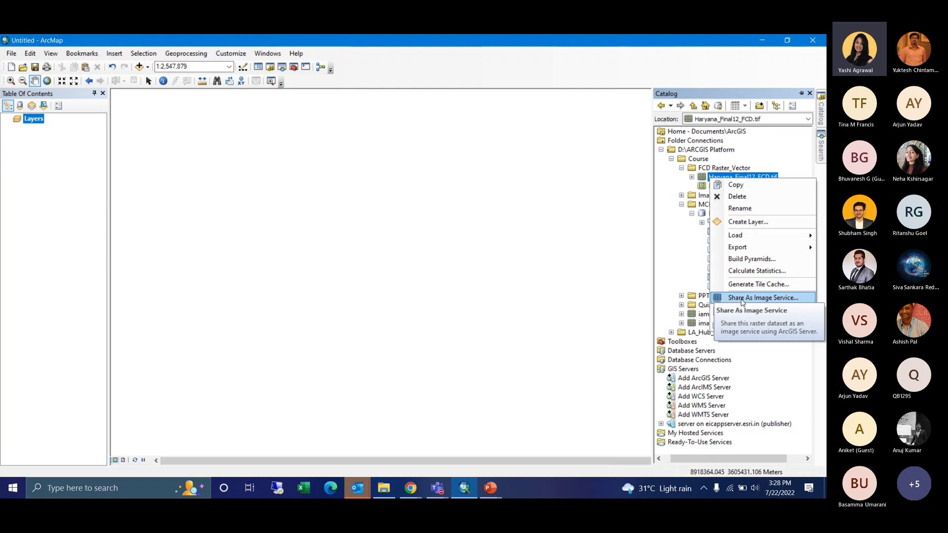
left_click(743, 299)
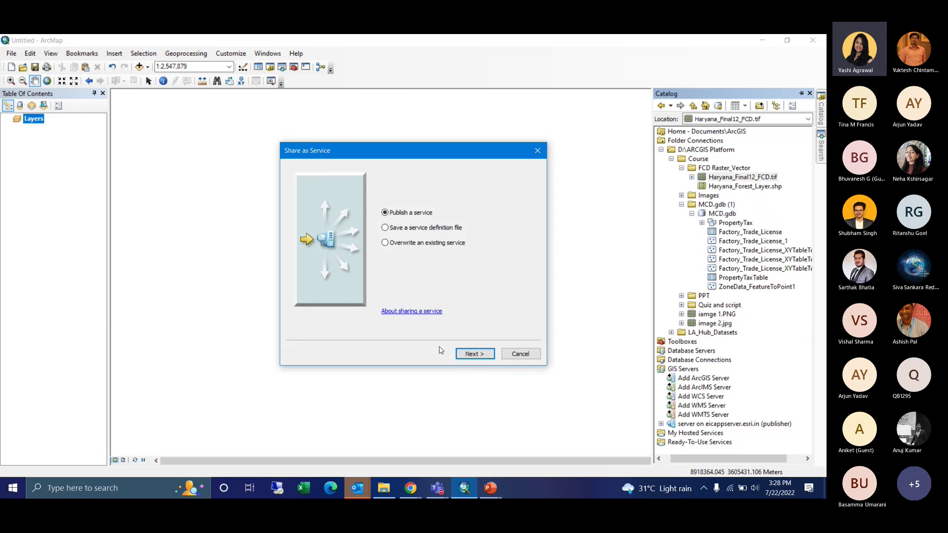
left_click(471, 355)
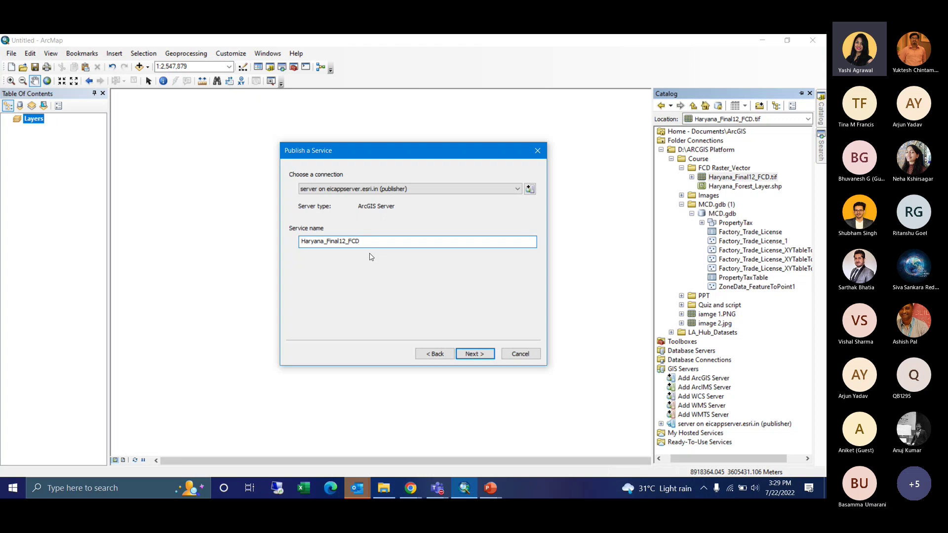
type("sample")
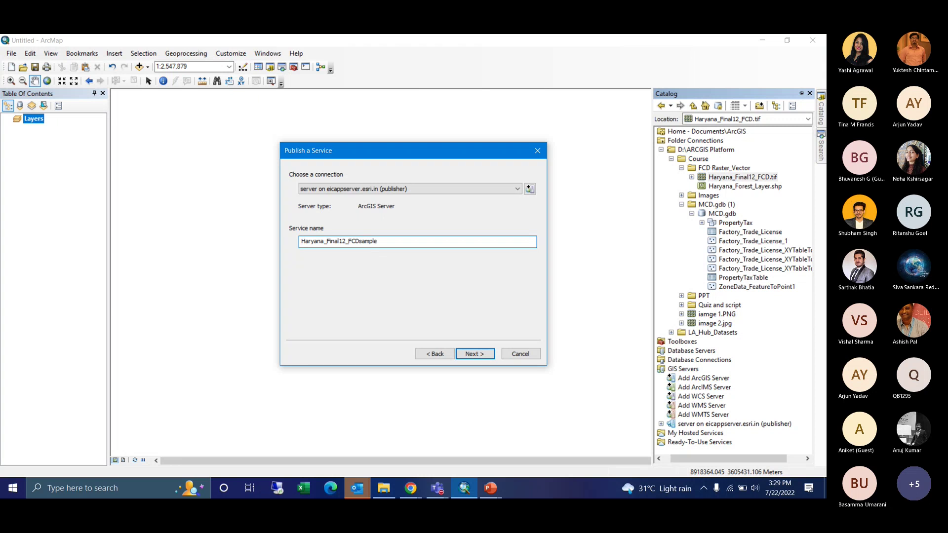
left_click(474, 354)
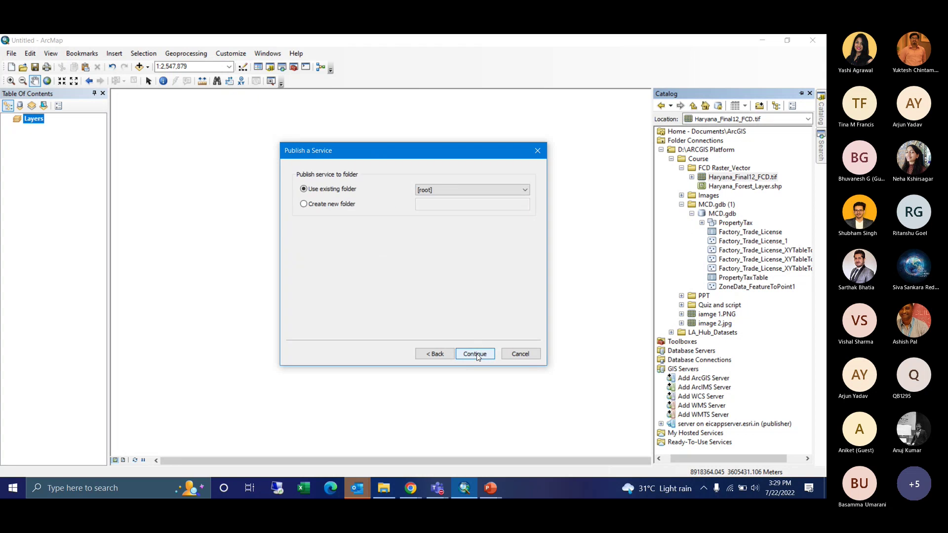
left_click(450, 188)
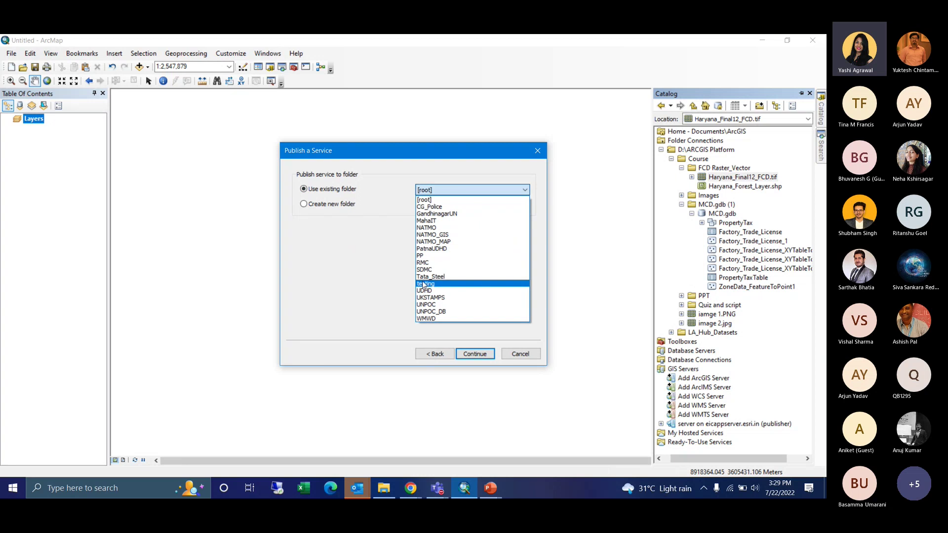
left_click(423, 284)
left_click(483, 355)
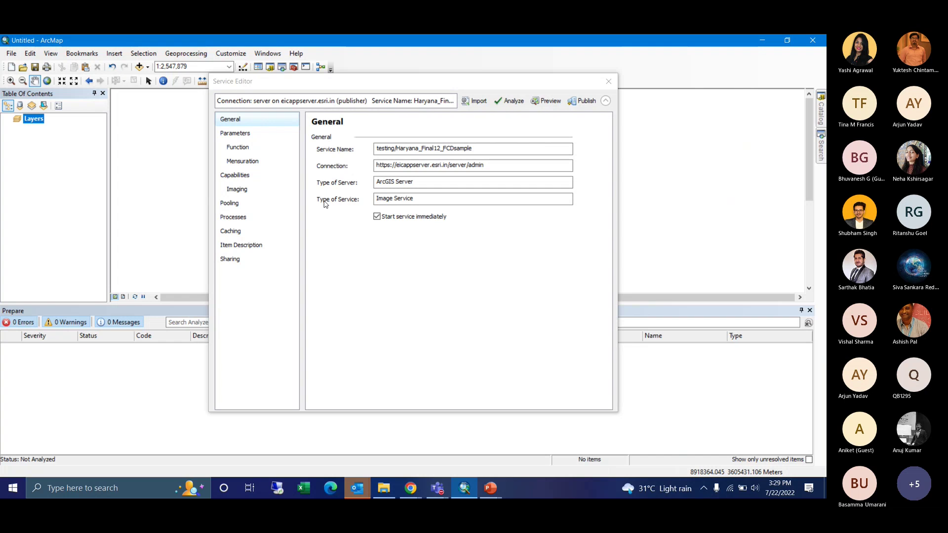
Step: Set the image service's summary and description to "image service 1" and start publishing it
left_click(230, 178)
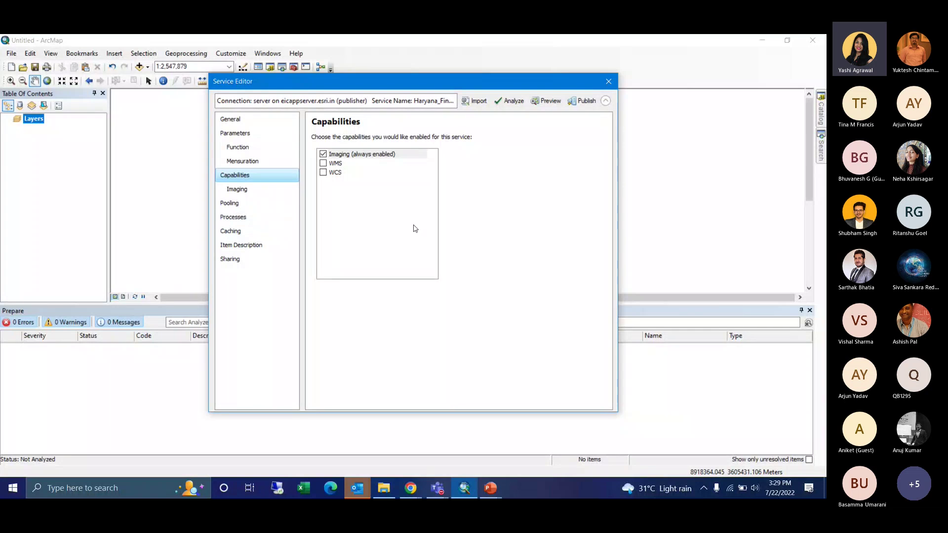
left_click(237, 247)
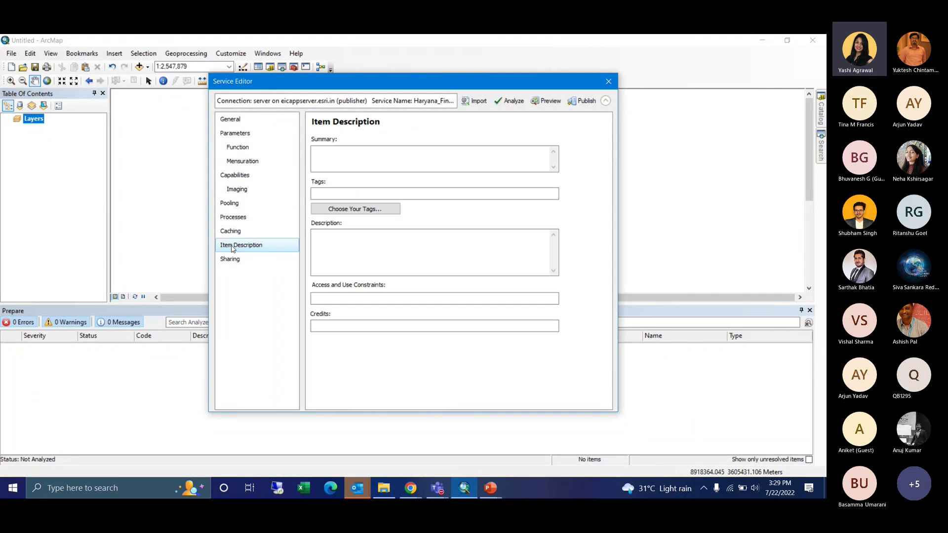
left_click(336, 153)
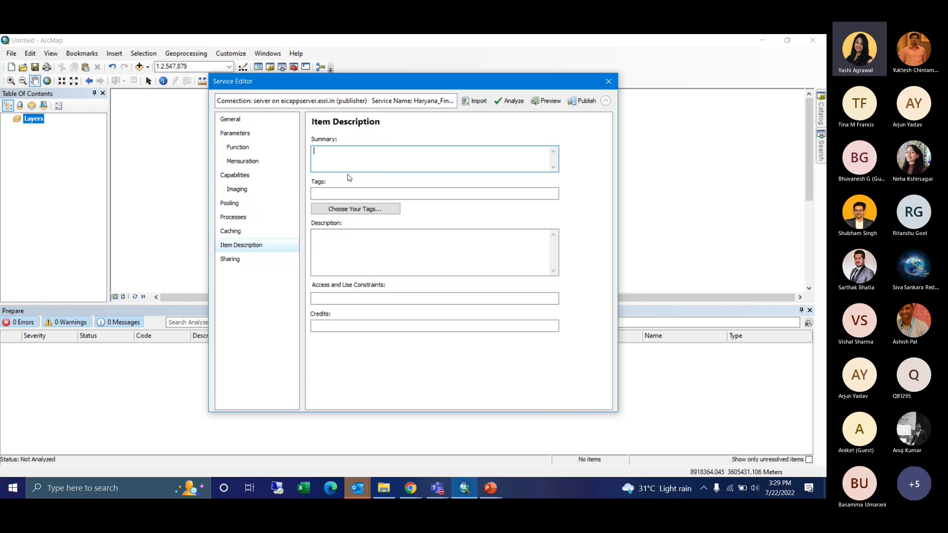
type("image service 1")
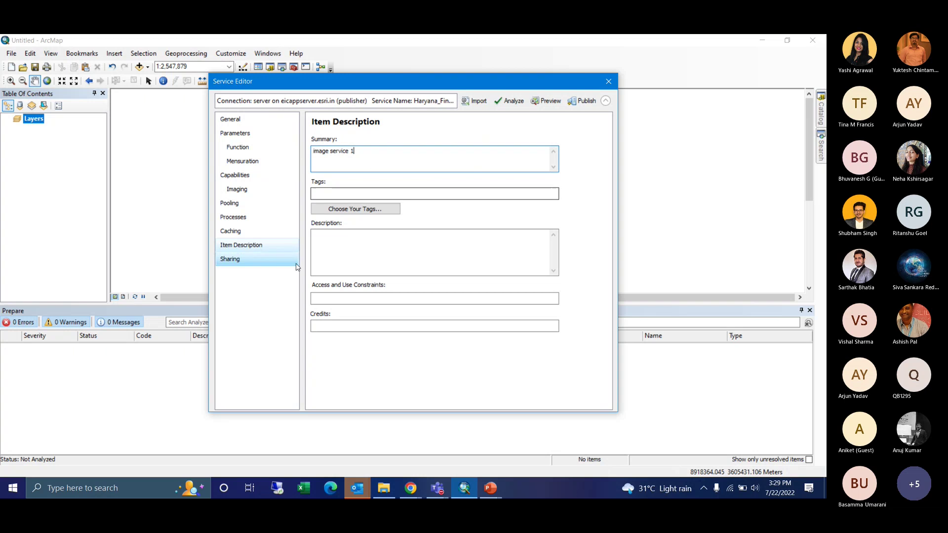
left_click(319, 242)
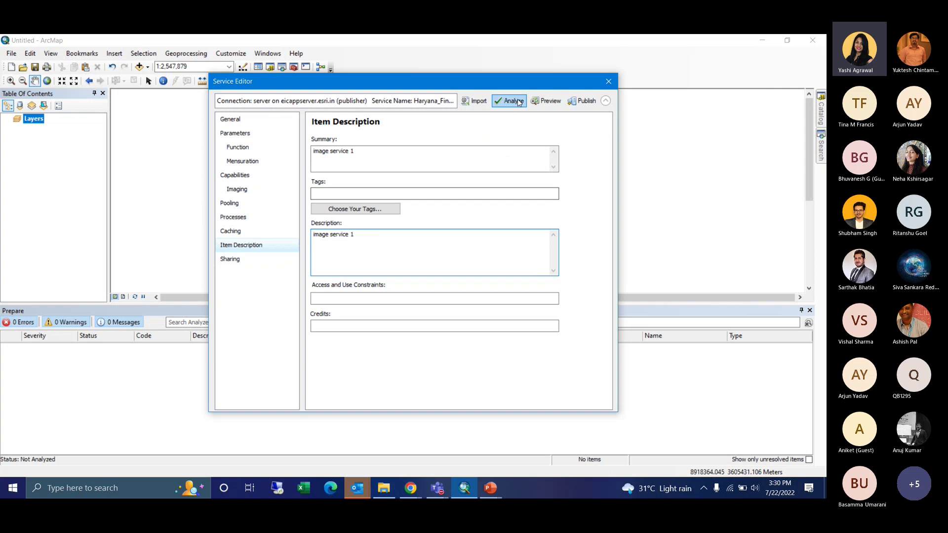
left_click(583, 103)
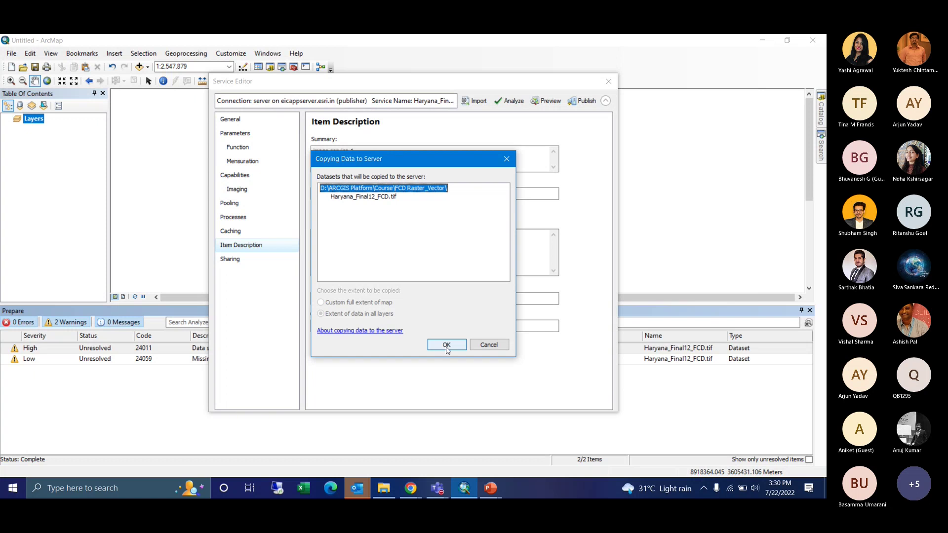
Step: Switch to Chrome and examine the Haryana_Final12_FCD ImageServer page in the testing folder, including its properties and supported operations
key("alt+Tab")
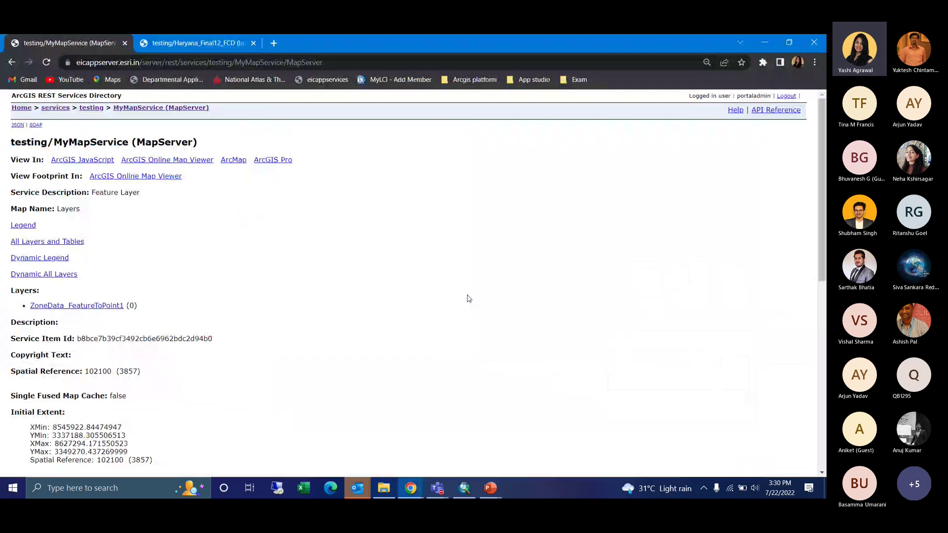
left_click(91, 108)
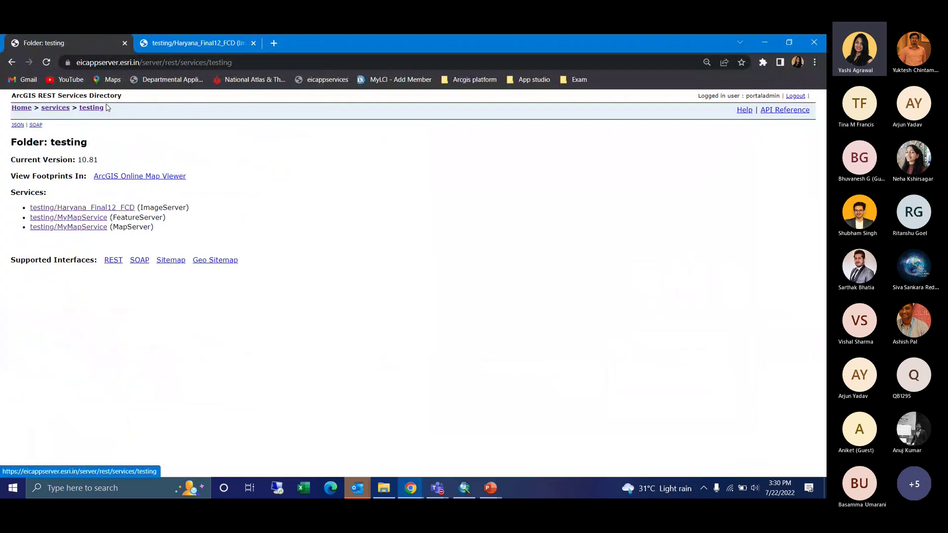
left_click(69, 209)
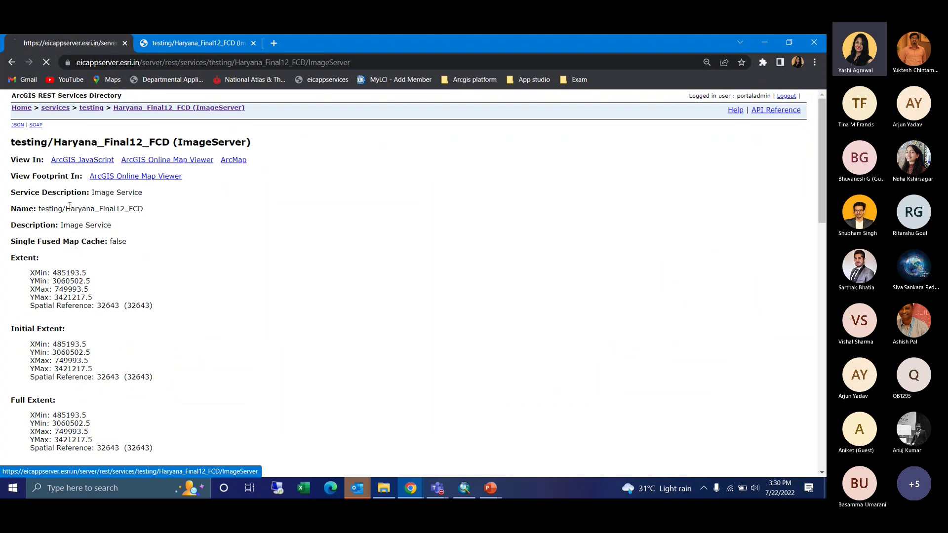
scroll(193, 240, "down", 20)
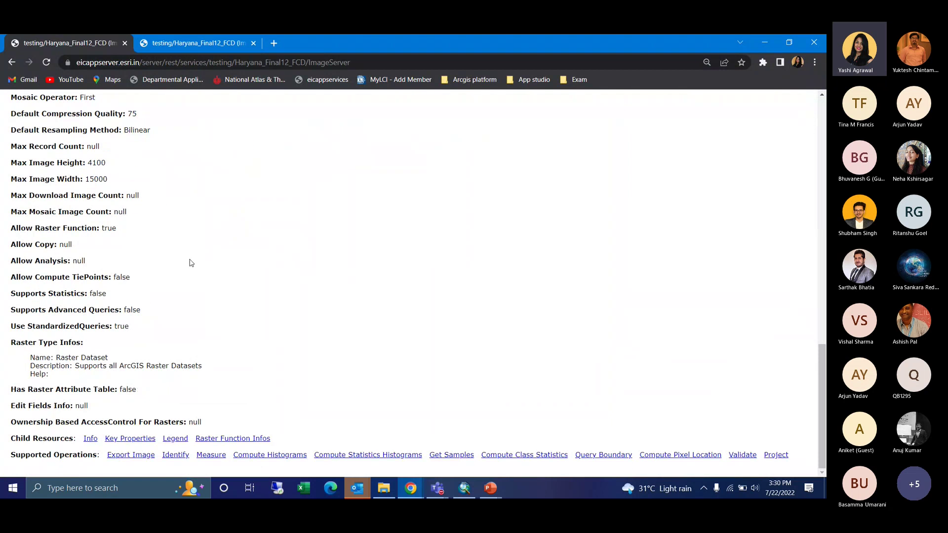
scroll(253, 311, "up", 14)
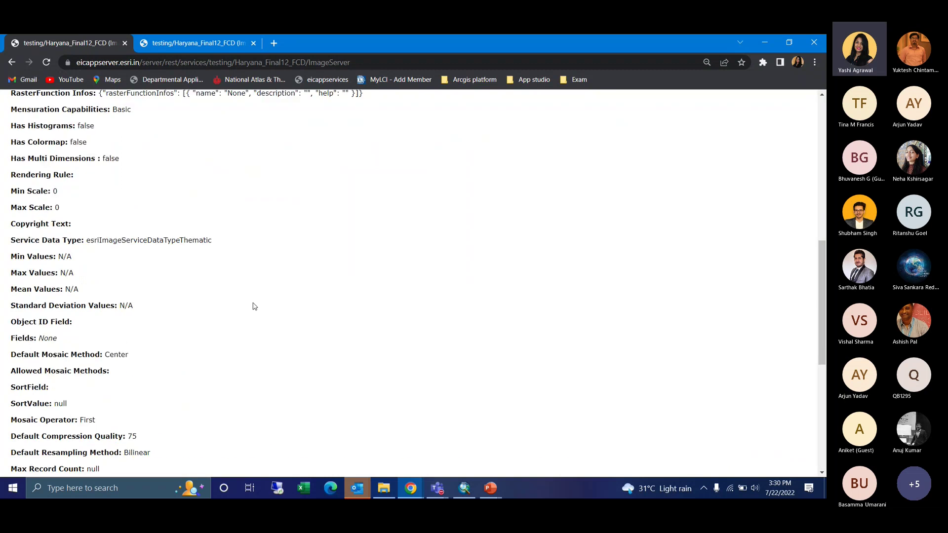
left_click(355, 62)
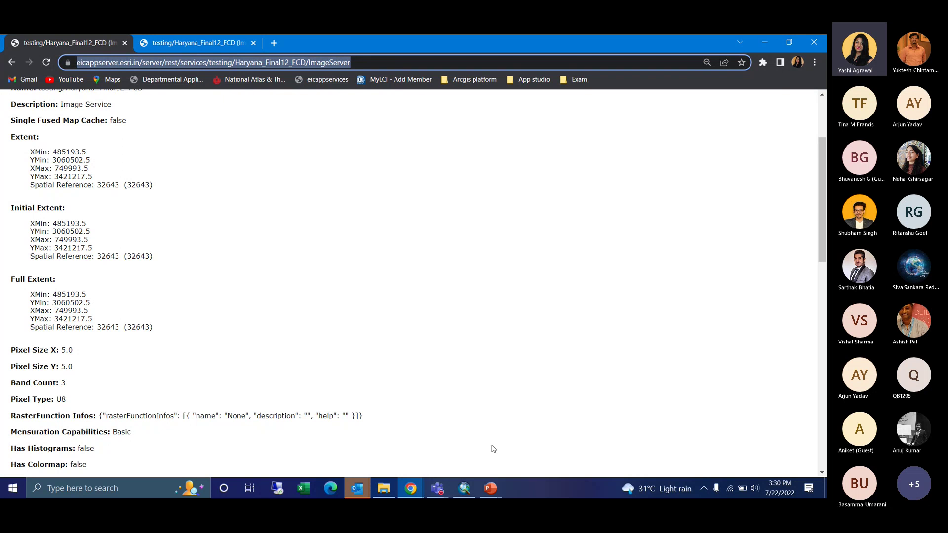
Step: Switch to the Teams meeting, stop sharing the screen, and mute the microphone
left_click(437, 487)
left_click(455, 420)
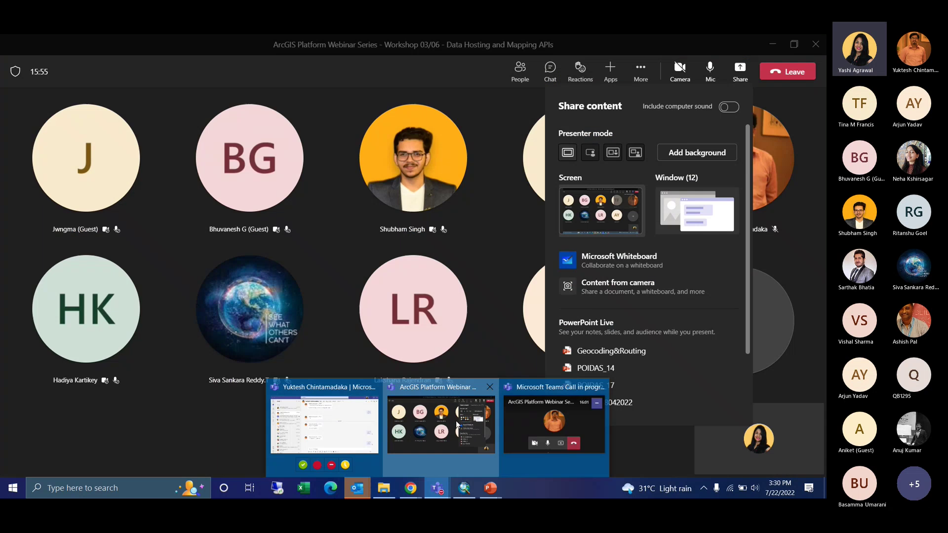
left_click(746, 73)
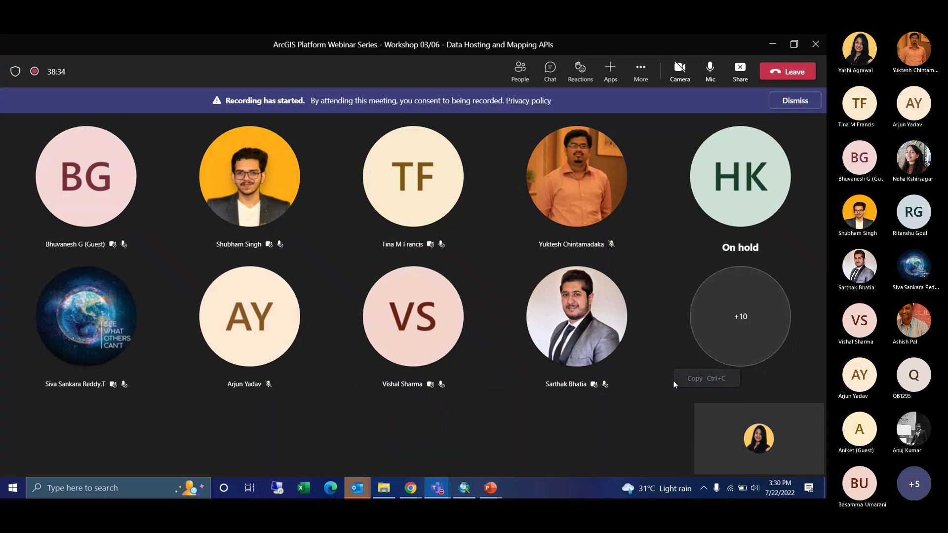
left_click(716, 74)
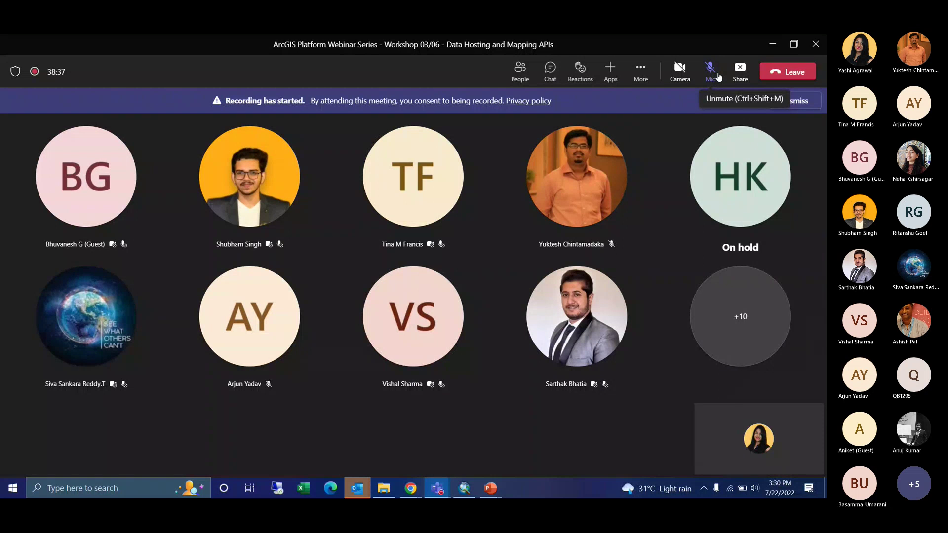
key("XF86AudioMute")
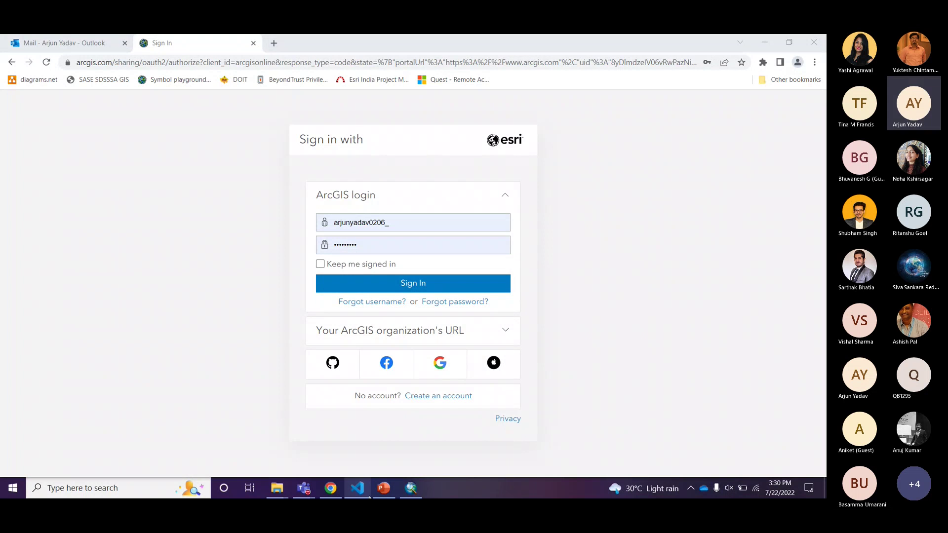
Step: Switch to the Upload_Data presentation in PowerPoint and start its slide show from the title slide
mouse_move(304, 491)
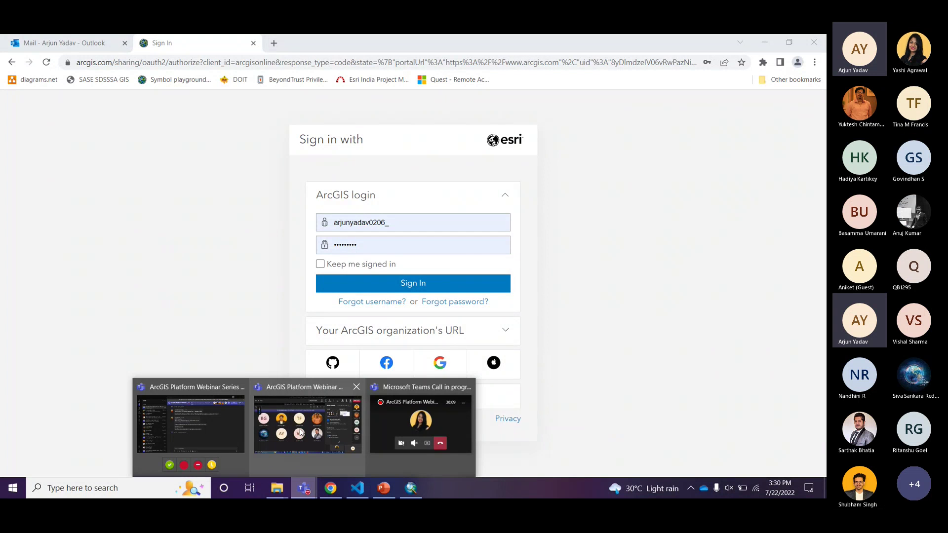
mouse_move(352, 445)
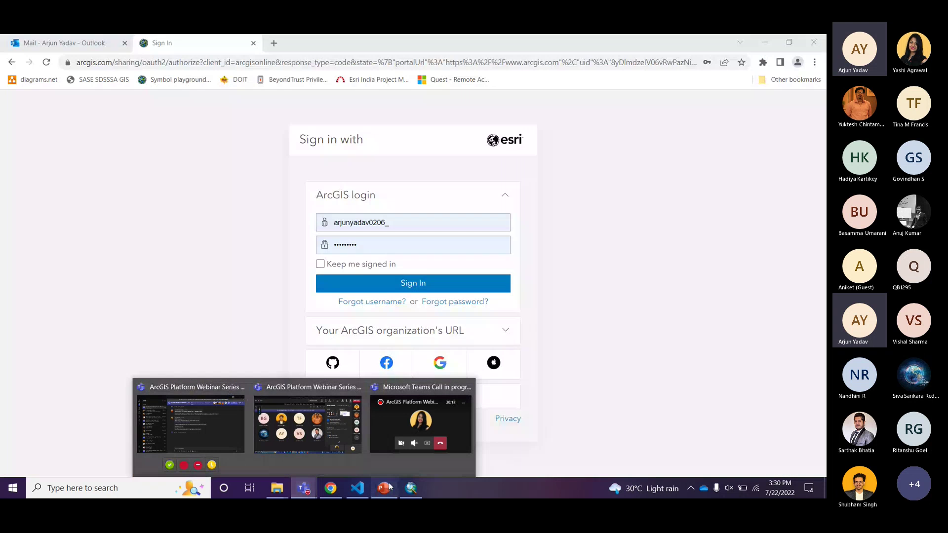
key("alt+Tab")
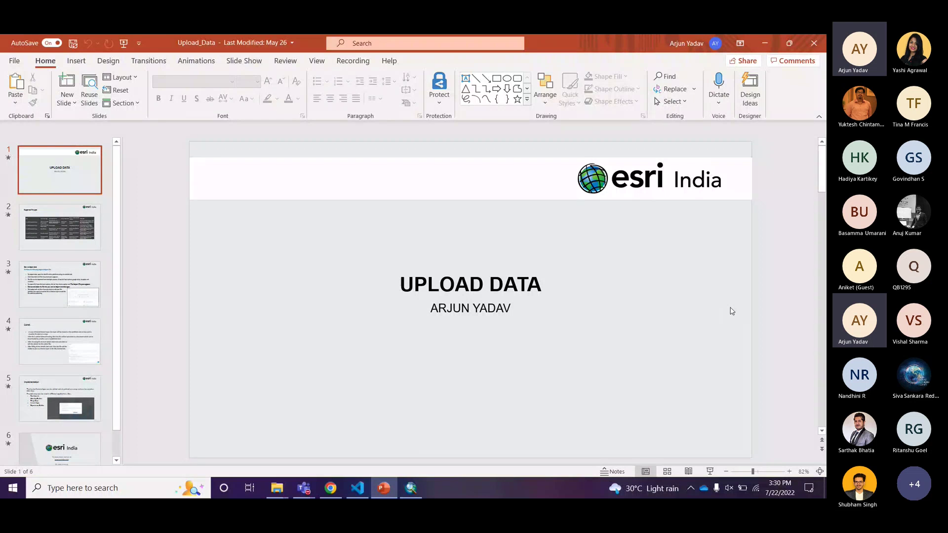
left_click(710, 472)
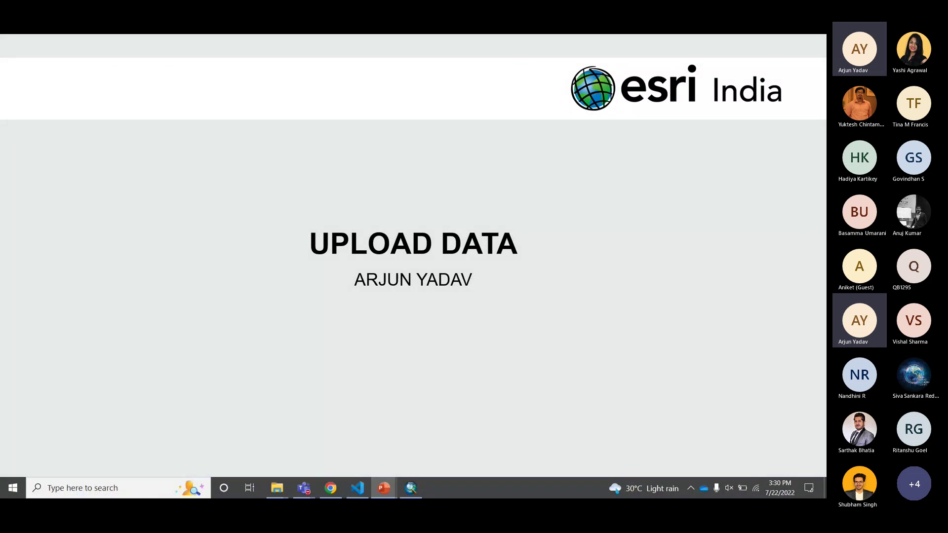
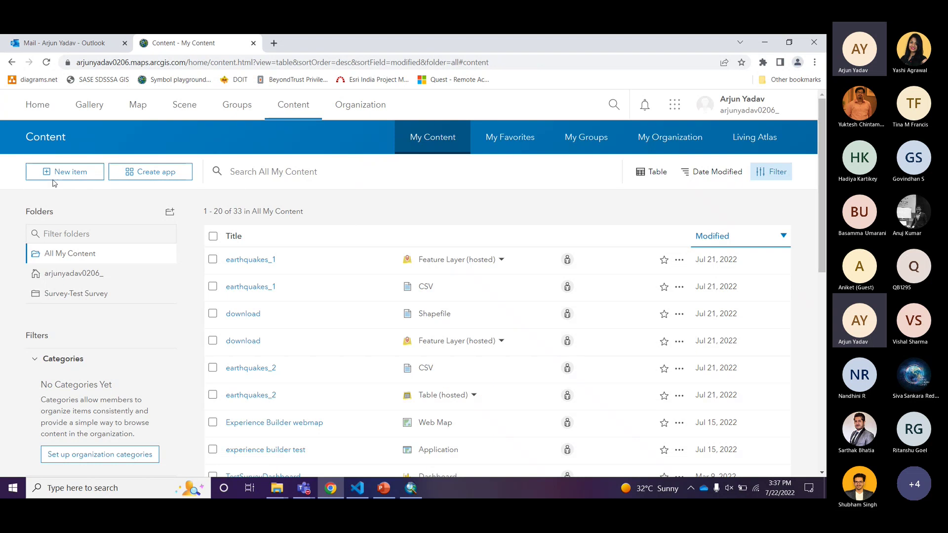
Step: Start a new content item from a file on this device, browsing the DATA folder on the Desktop
left_click(59, 182)
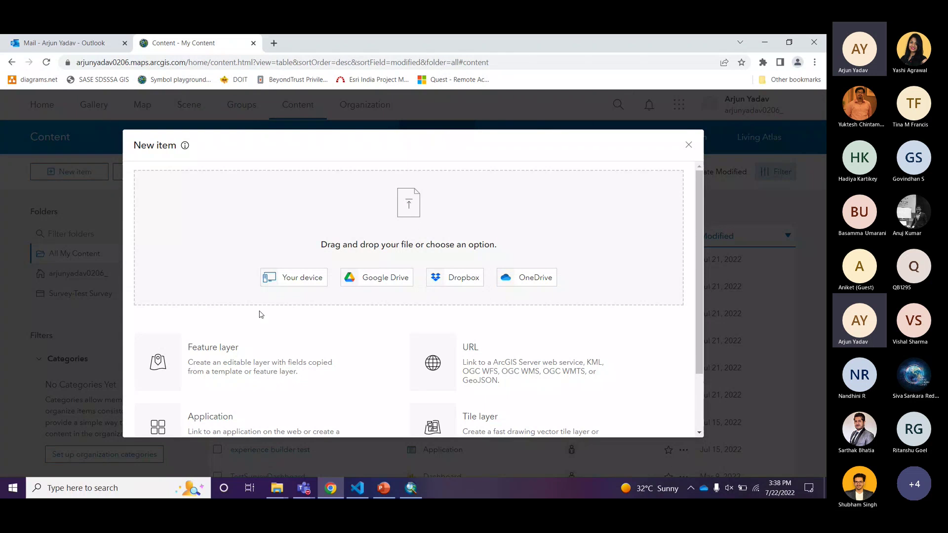
left_click(277, 279)
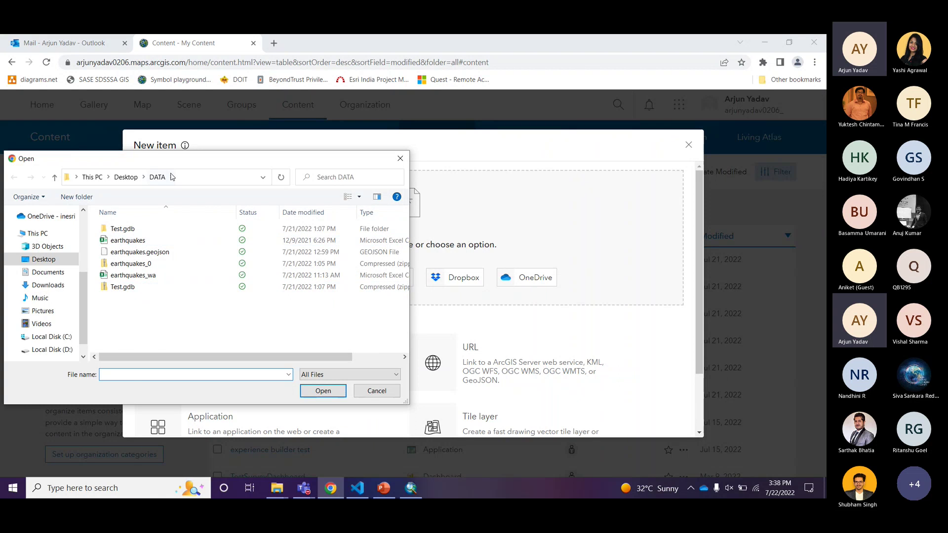
left_click_drag(157, 160, 221, 164)
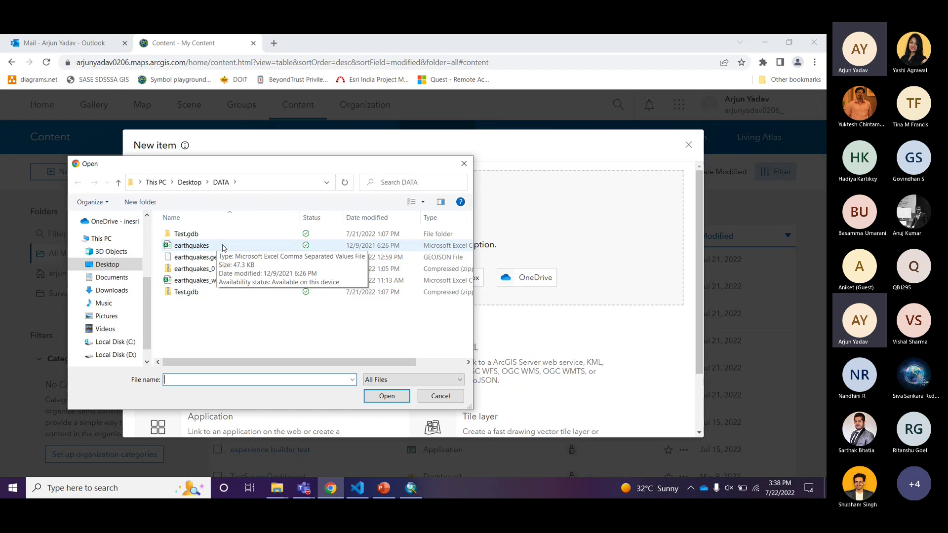
Step: Switch to File Explorer, open the earthquakes CSV from the Desktop's DATA folder in Excel, and inspect its latitude and longitude columns
left_click(277, 488)
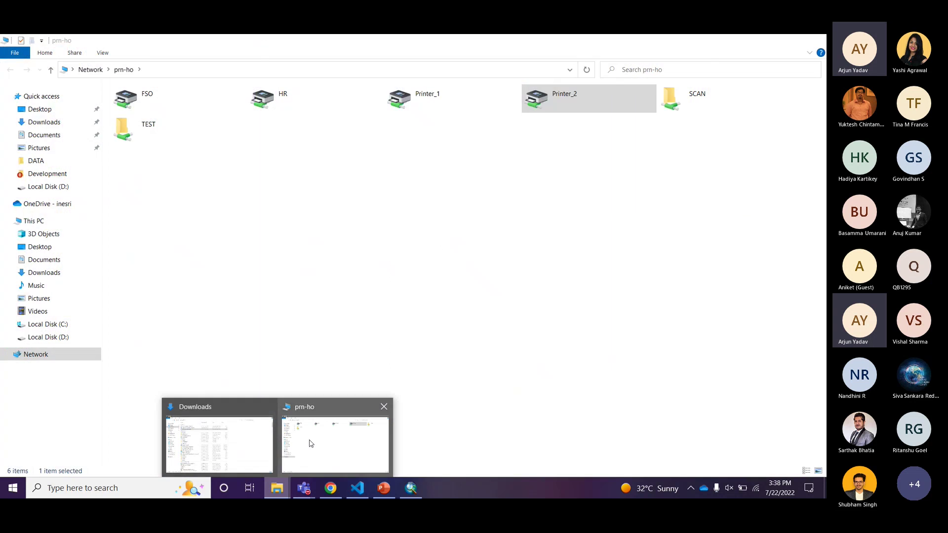
left_click(236, 448)
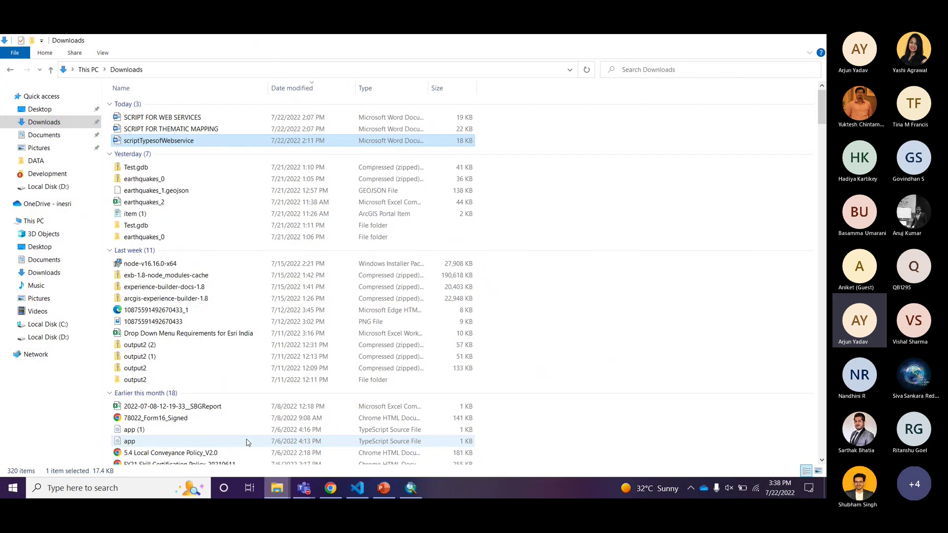
left_click(45, 113)
double_click(190, 140)
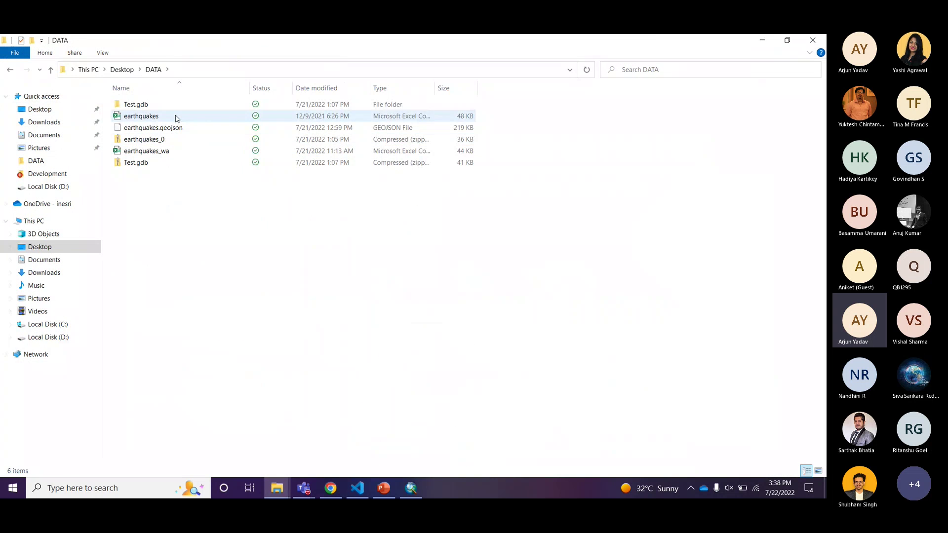
double_click(176, 117)
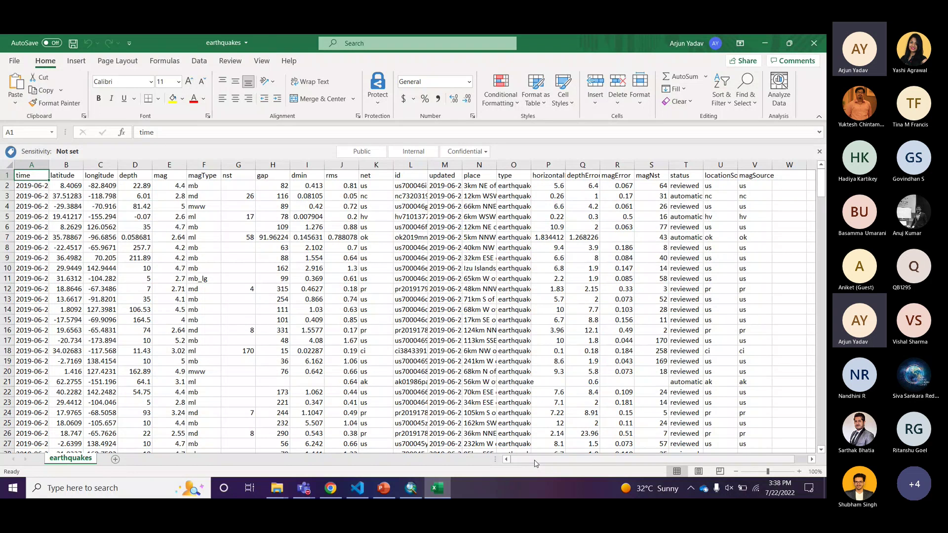
left_click(73, 165)
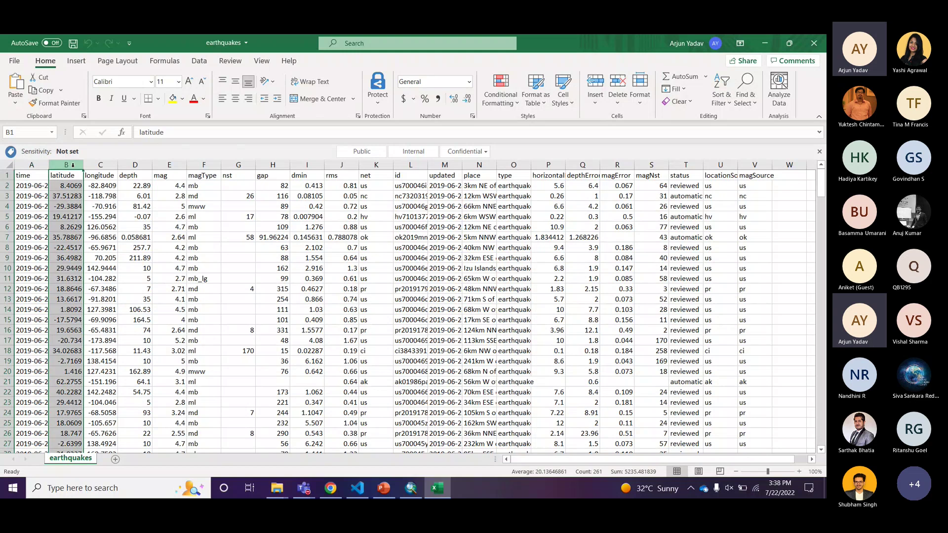
left_click(100, 165)
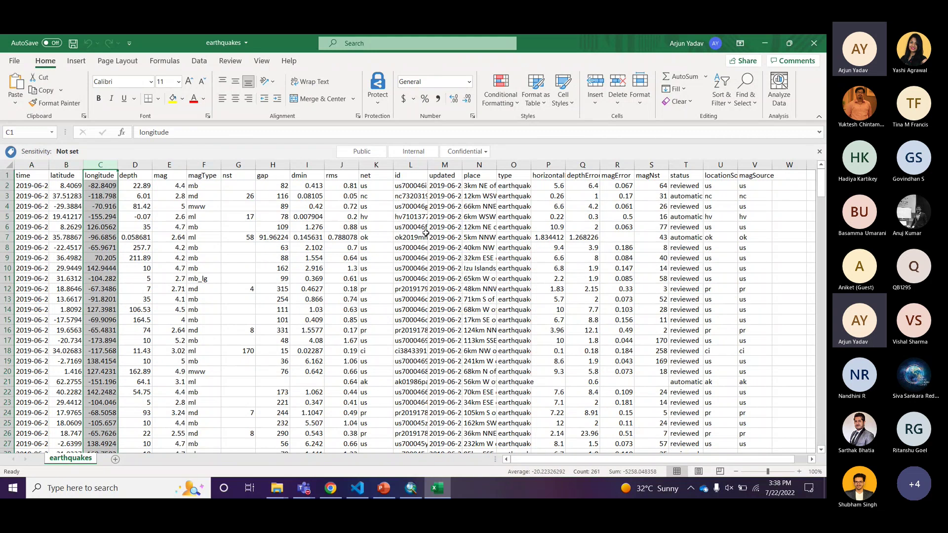
left_click(764, 44)
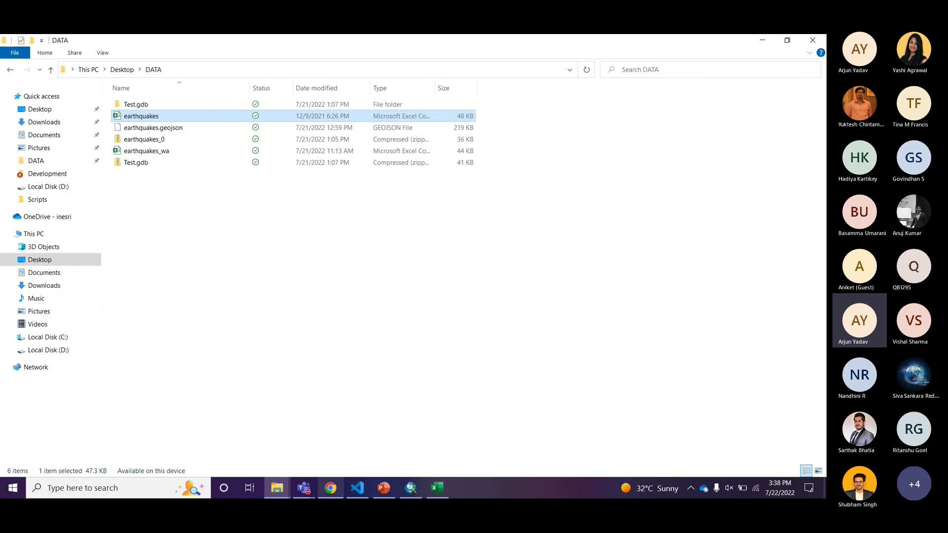
Step: Switch back to Chrome and choose earthquakes.csv for the new item, with the option to create a hosted feature layer or table
left_click(339, 495)
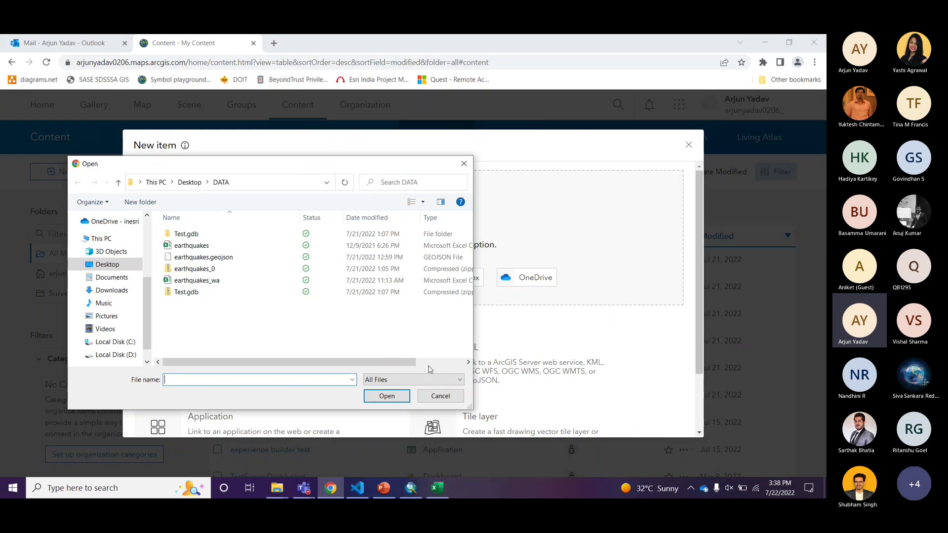
left_click(228, 245)
left_click(386, 396)
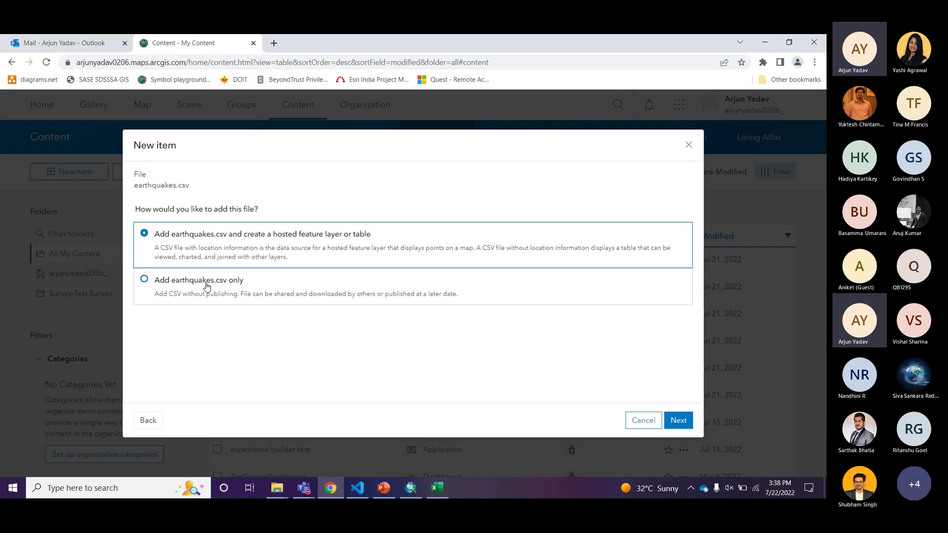
left_click(262, 291)
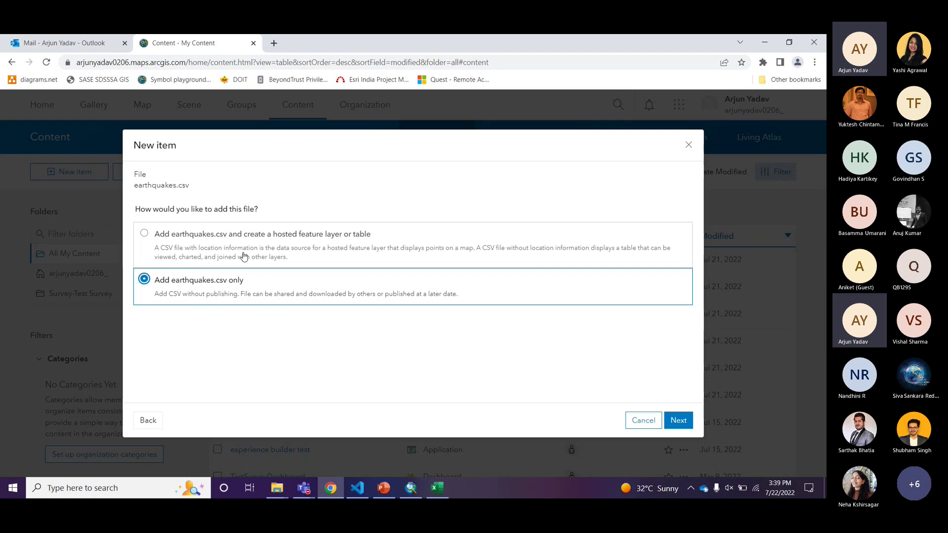
left_click(161, 240)
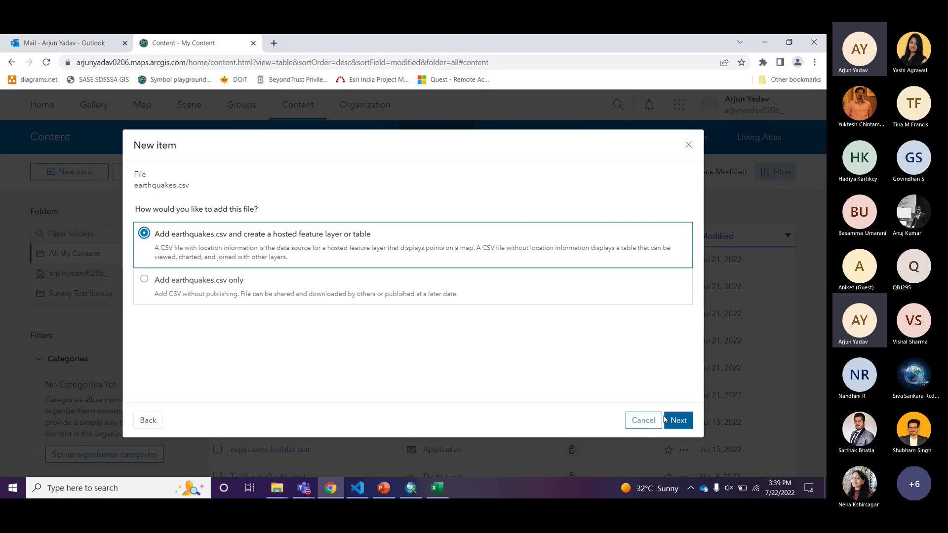
left_click(677, 425)
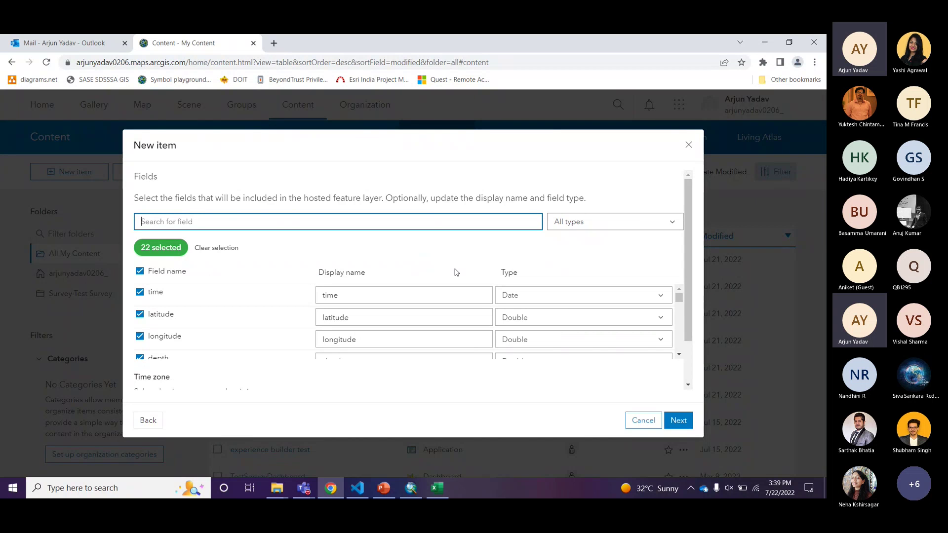
Step: Review the new item's field names, types and time zone setting, and check the time column of the earthquakes sheet in Excel
scroll(534, 256, "down", 1)
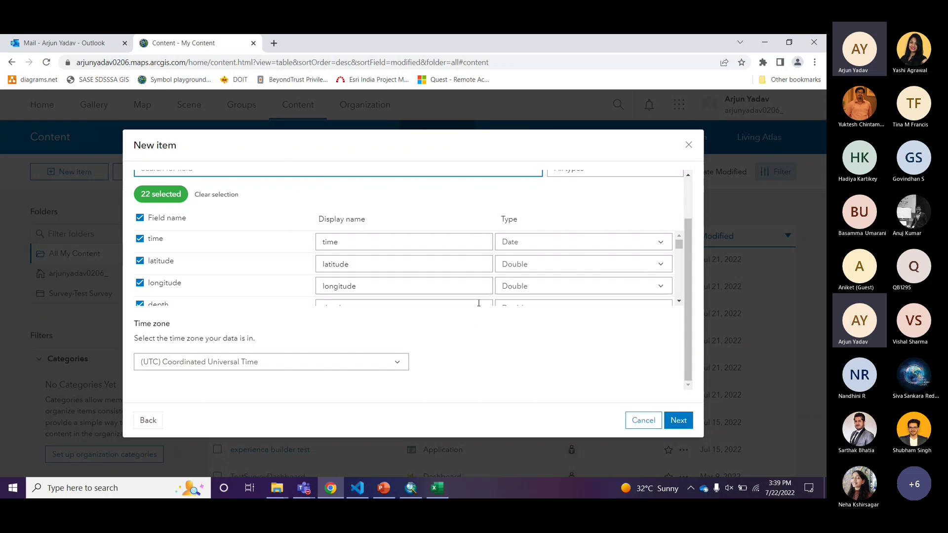
scroll(384, 241, "up", 1)
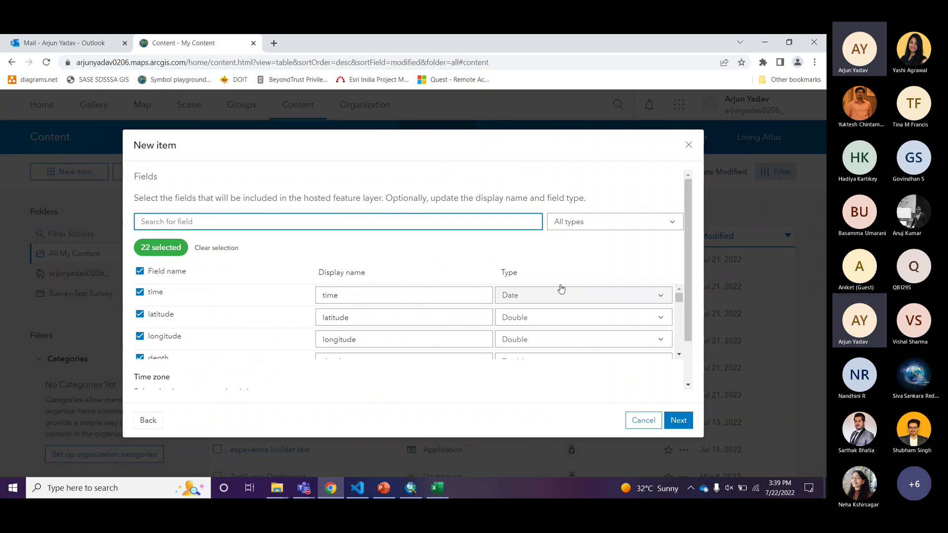
scroll(647, 244, "down", 1)
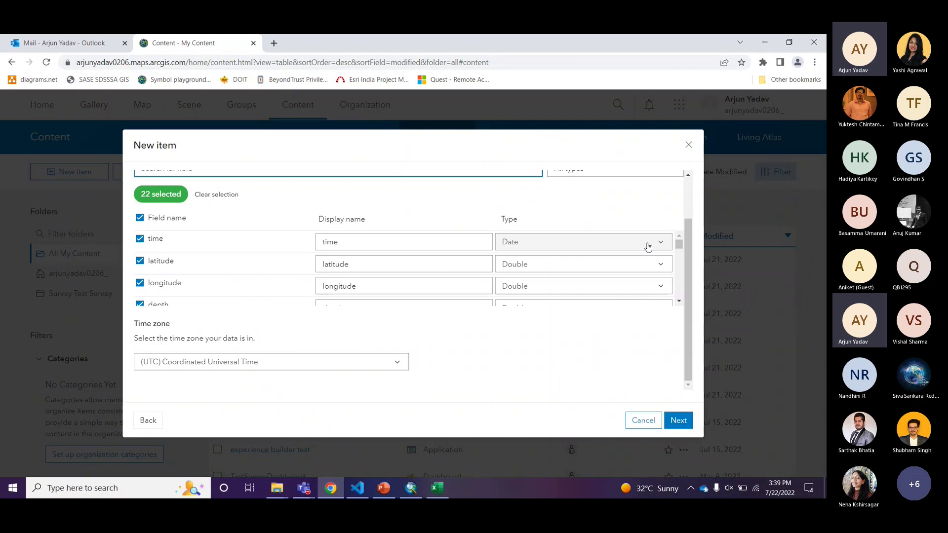
scroll(642, 246, "up", 1)
scroll(267, 277, "down", 1)
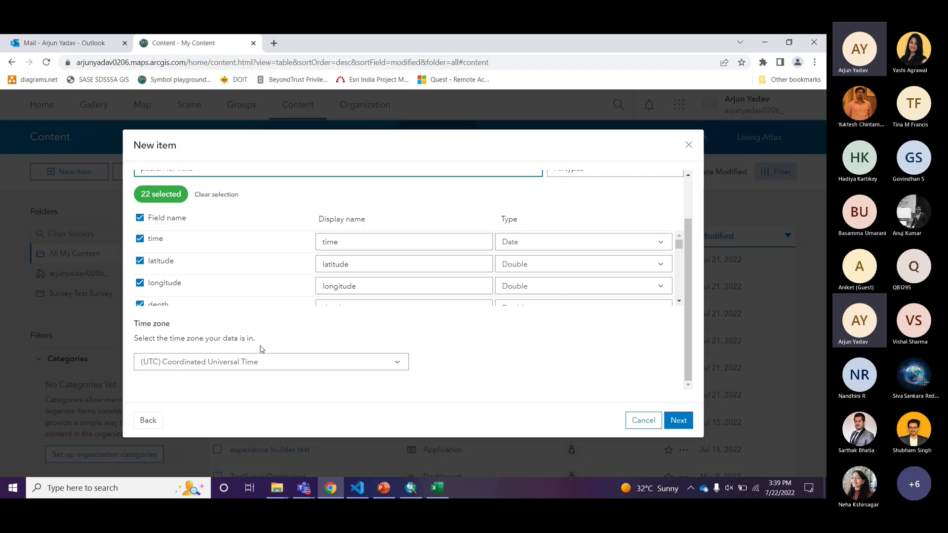
left_click(437, 490)
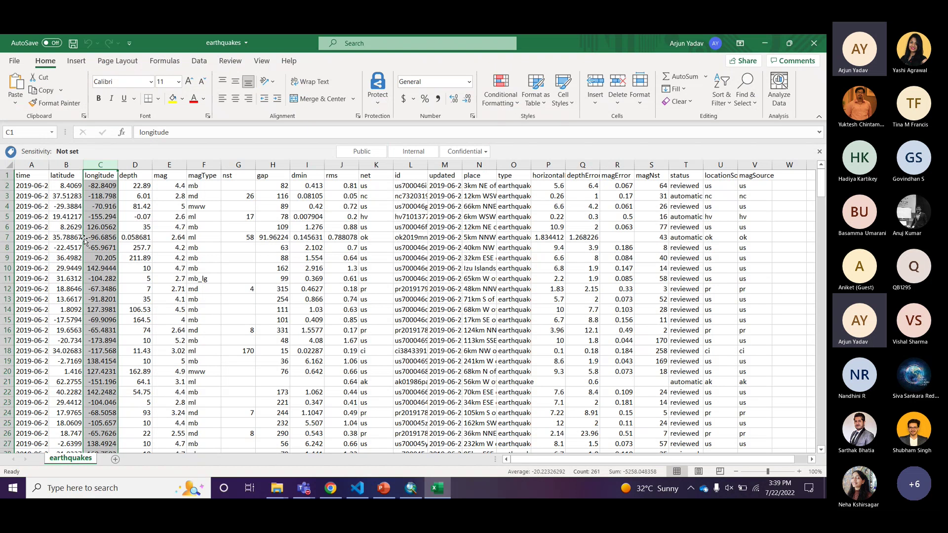
left_click(31, 165)
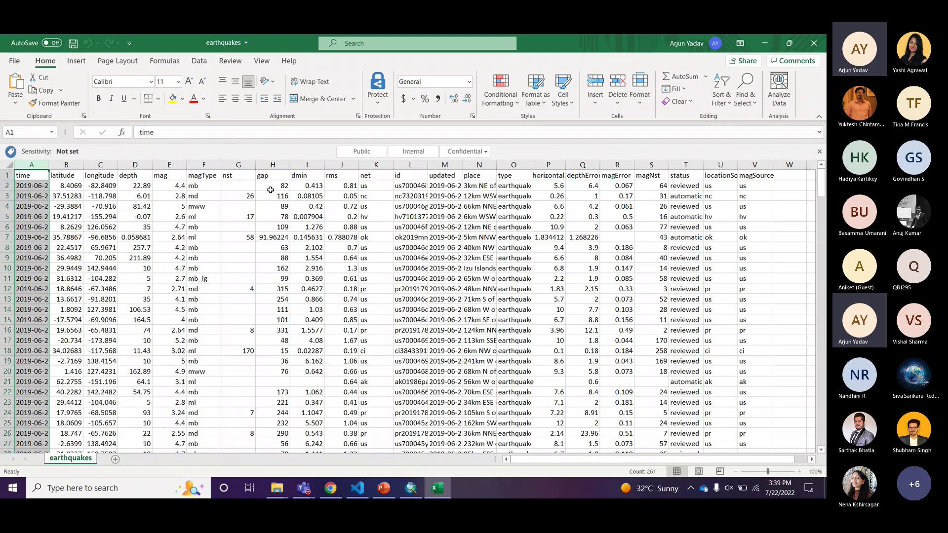
left_click(765, 43)
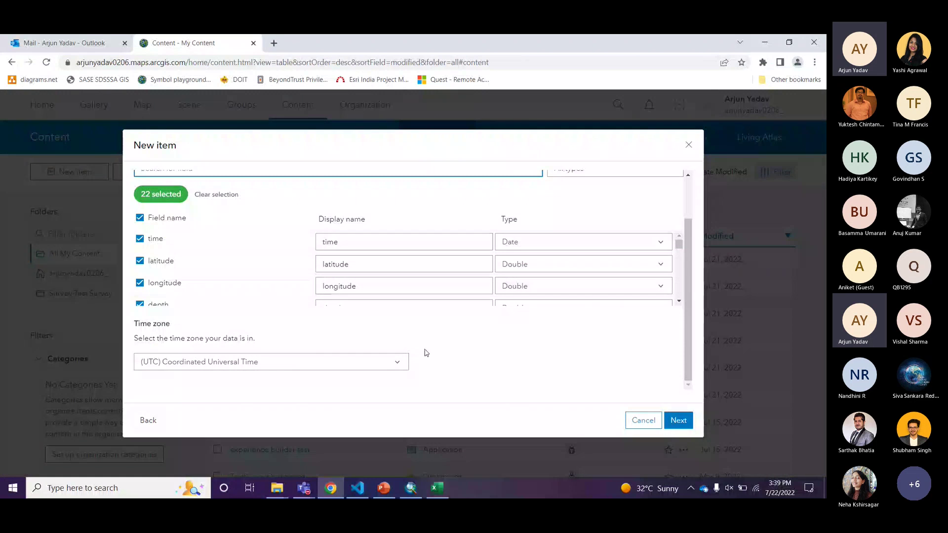
Step: Keep the time zone as (UTC) Coordinated Universal Time and accept the latitude and longitude fields as the location settings
left_click(297, 363)
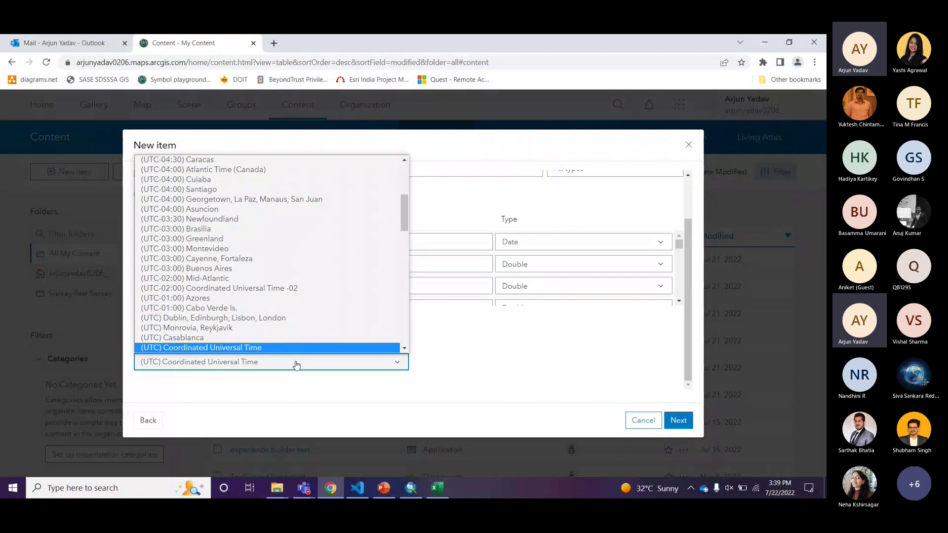
left_click(296, 364)
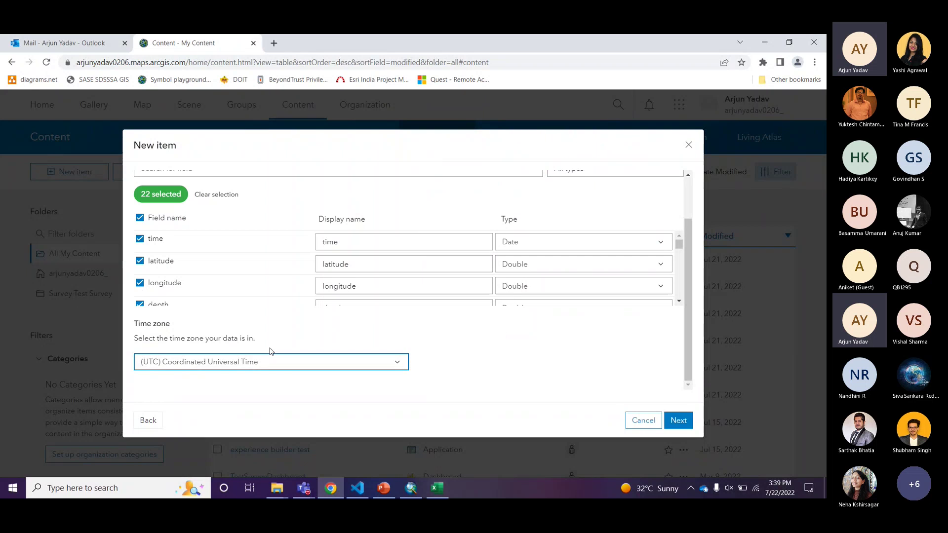
scroll(456, 350, "up", 2)
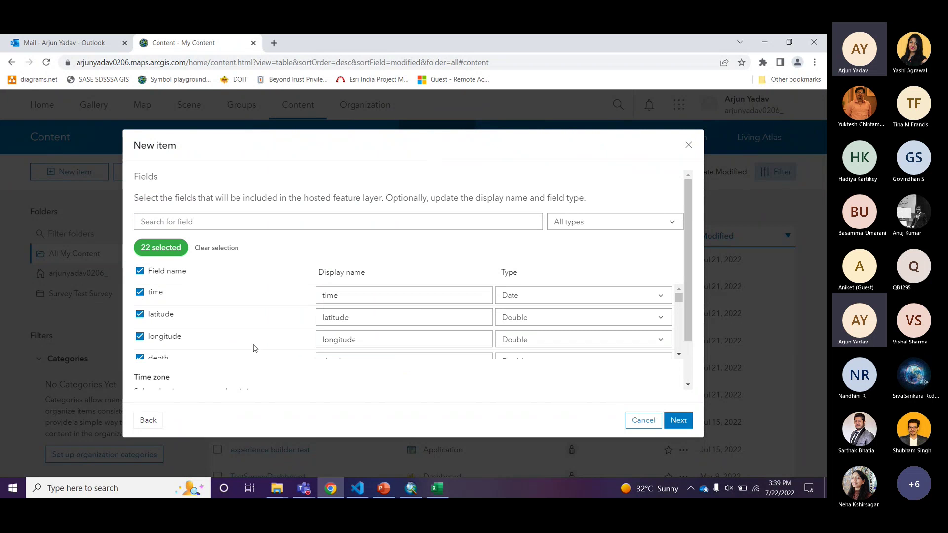
left_click(674, 423)
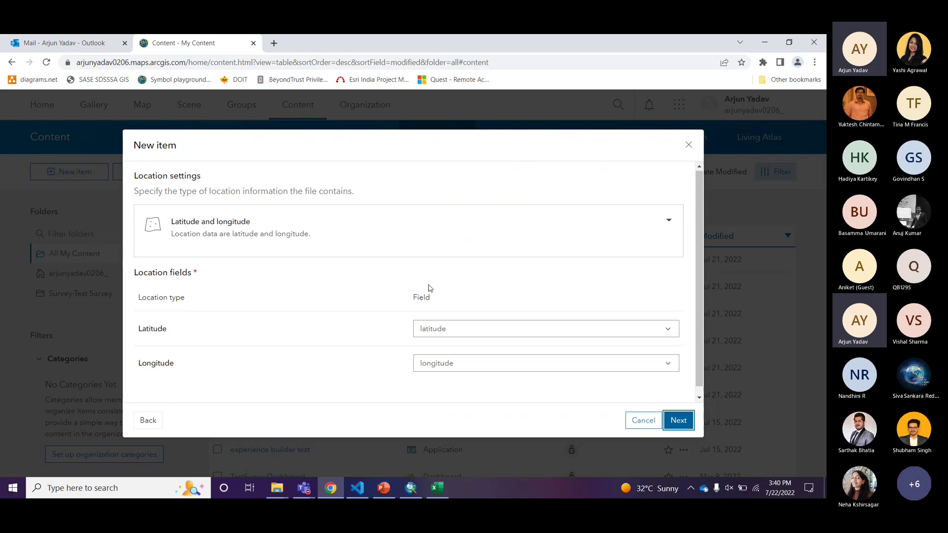
scroll(429, 288, "down", 1)
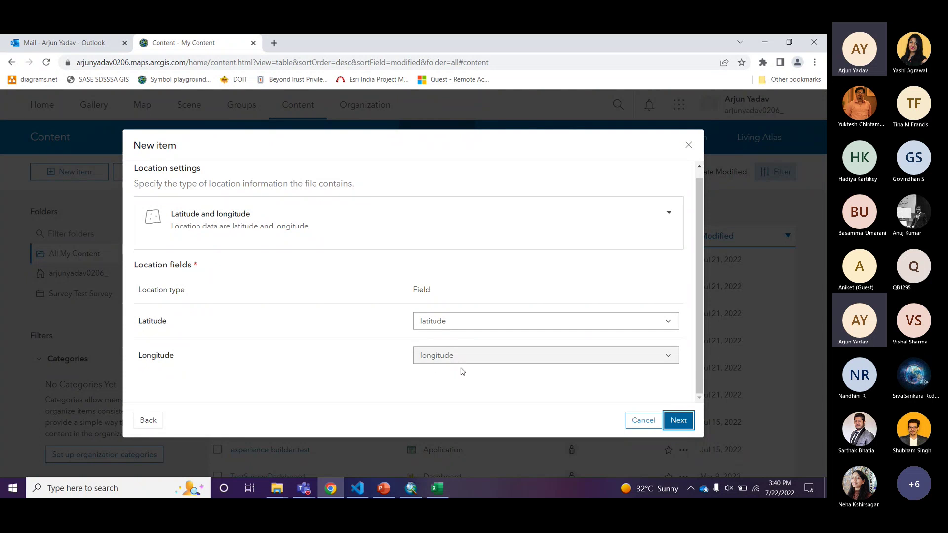
left_click(677, 421)
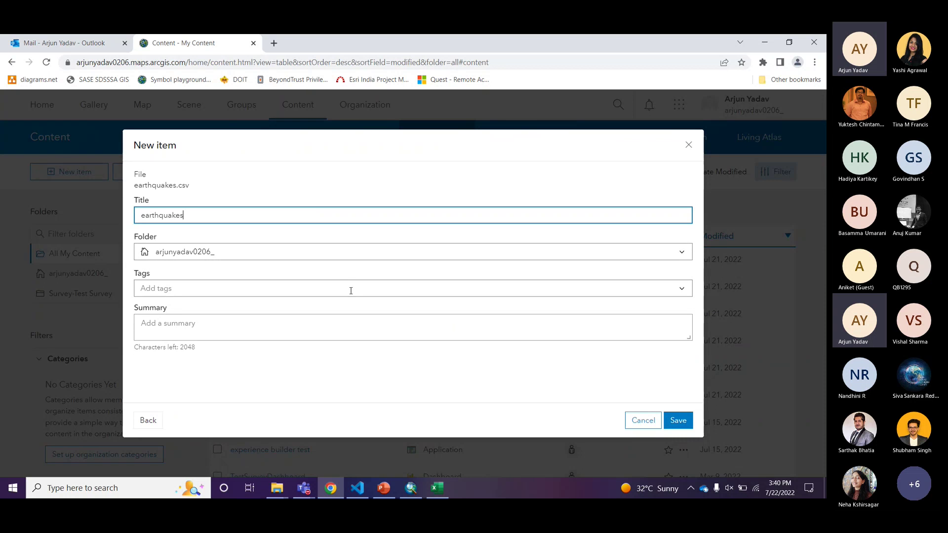
Step: Replace the new item's title with "Earthquake Feature Layer"
key("ctrl+a")
key("BackSpace")
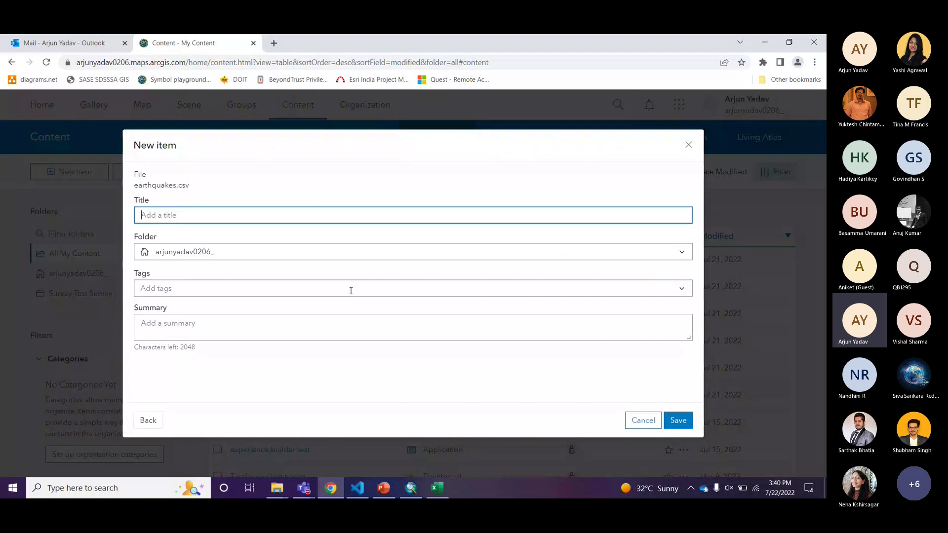
type("Earth")
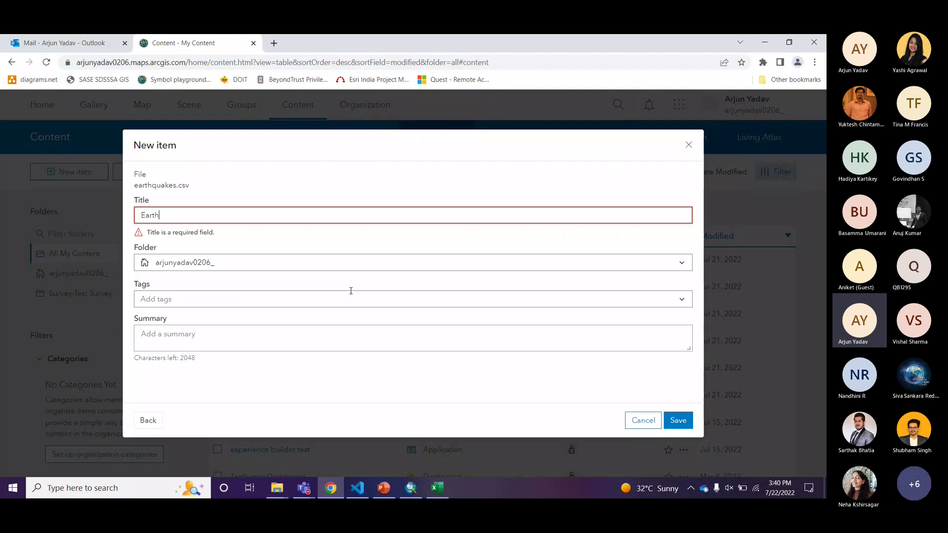
type("quake")
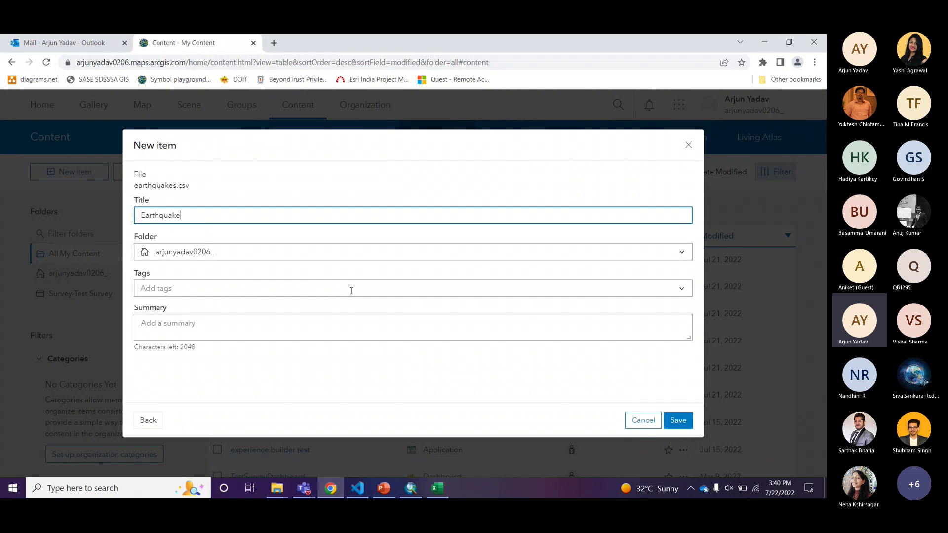
type(" Featute Layer")
Step: Add the existing tag "test" to the new item
left_click(287, 287)
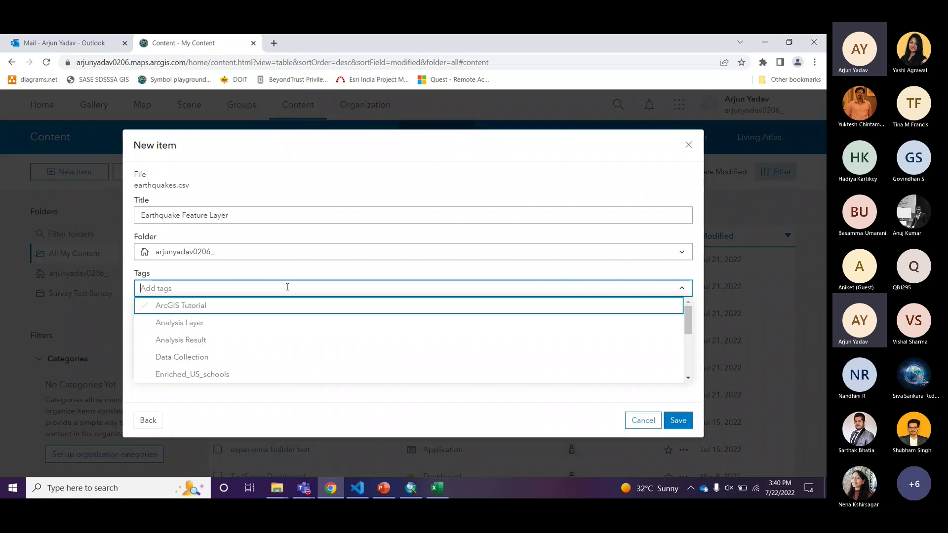
type("test")
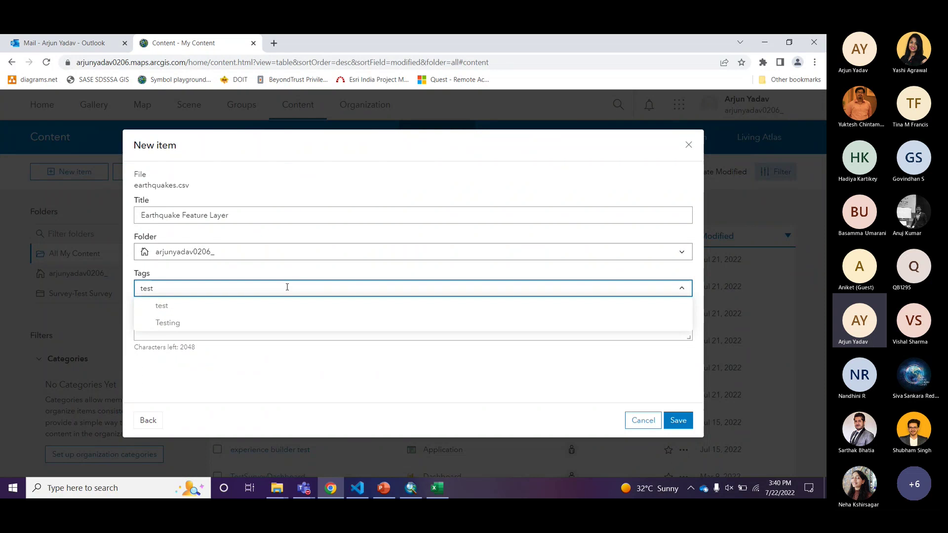
key("Down")
key("Return")
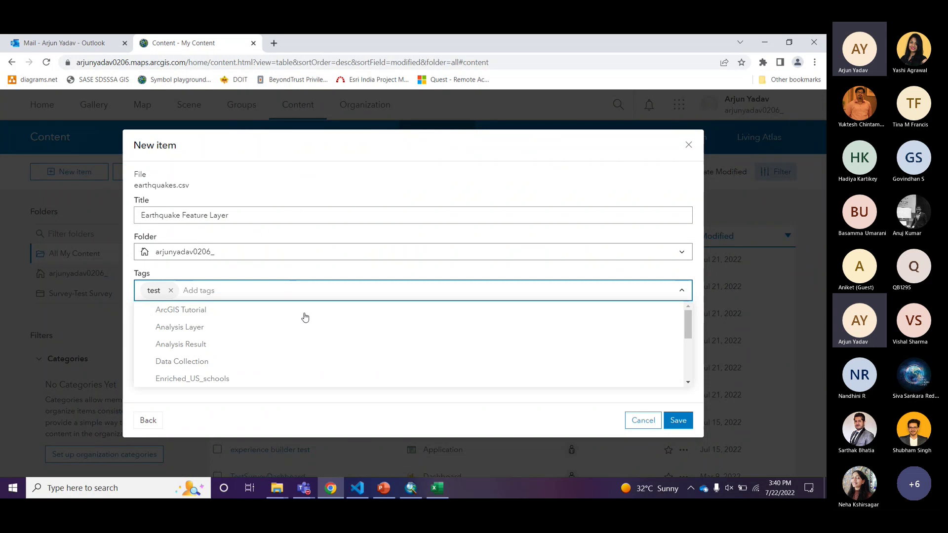
left_click(258, 353)
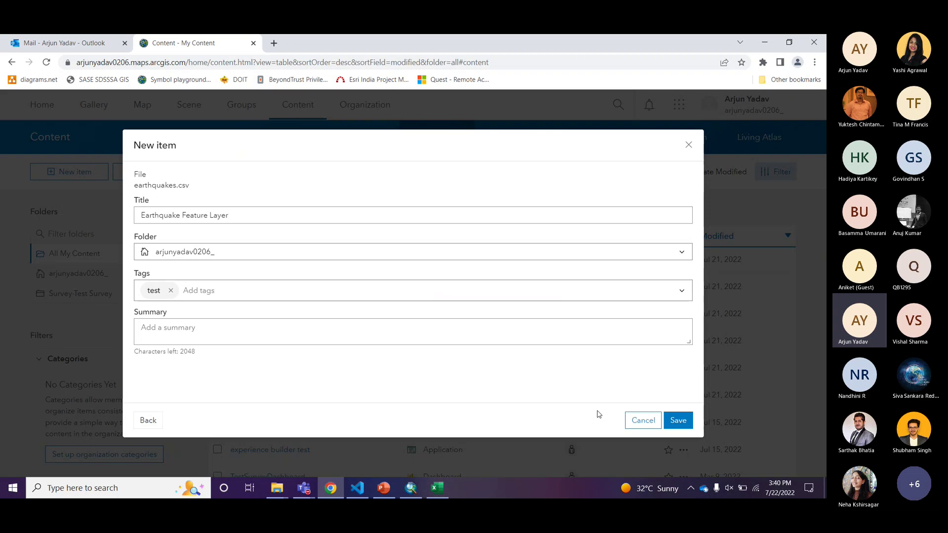
Step: Save the new item and open the resulting hosted feature layer in Map Viewer in a separate browser tab
left_click(681, 421)
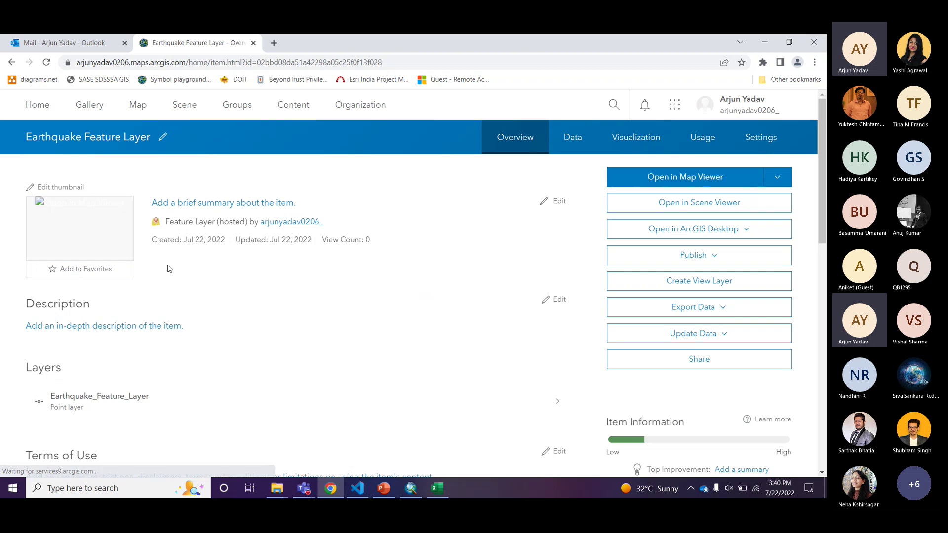
right_click(661, 180)
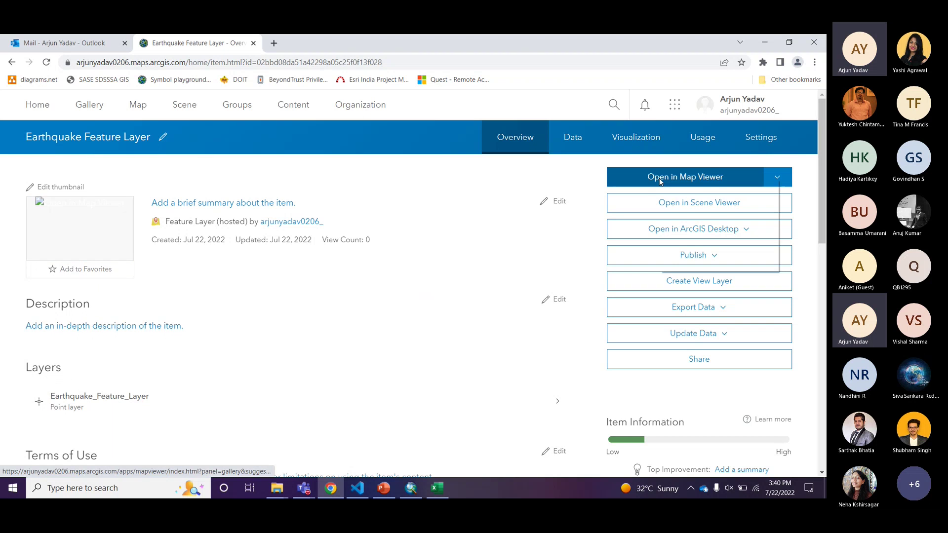
left_click(681, 187)
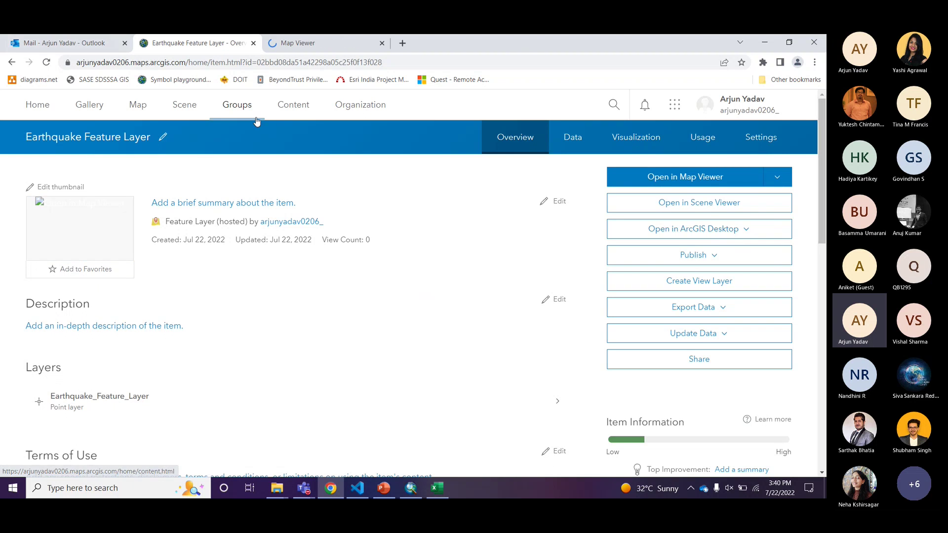
Step: Open the Earthquake Feature Layer CSV item from My Content, and inspect the earthquake points on the Map Viewer map
left_click(304, 105)
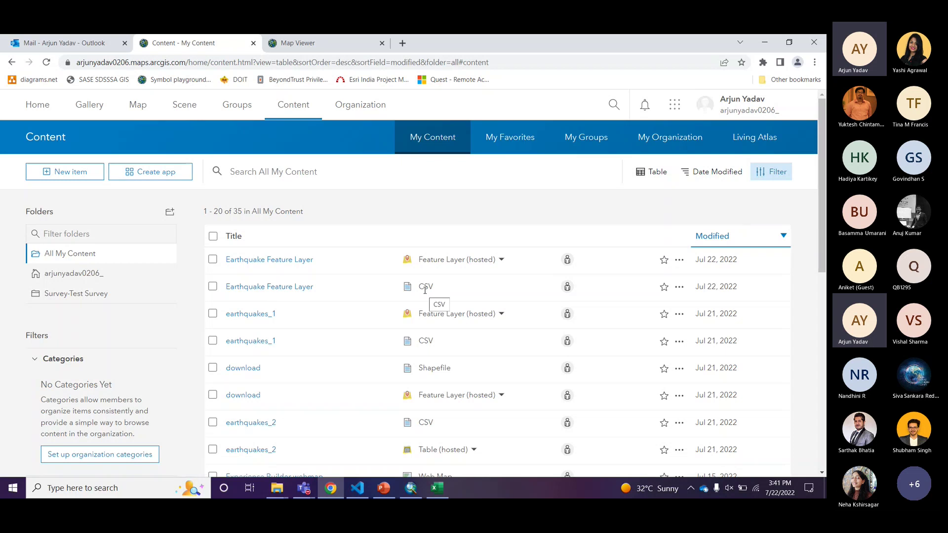
left_click(281, 294)
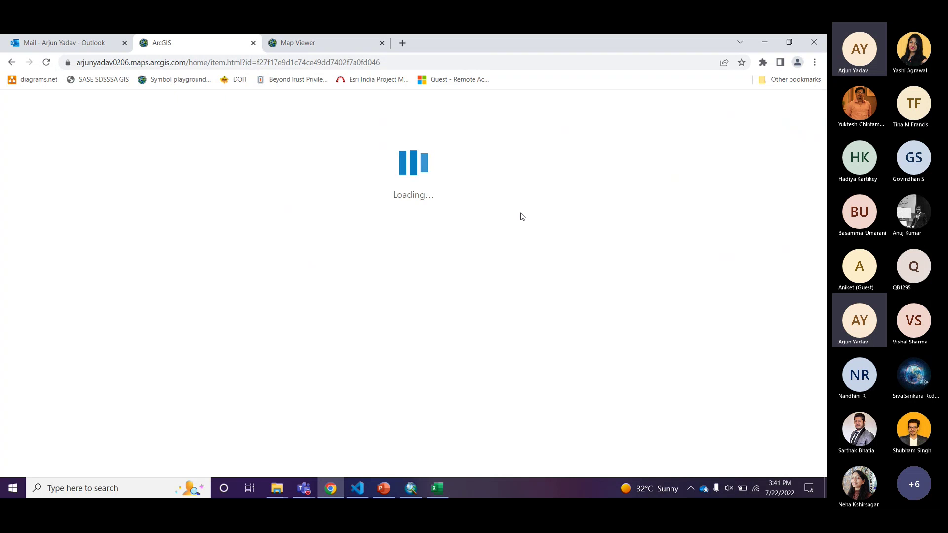
left_click(299, 46)
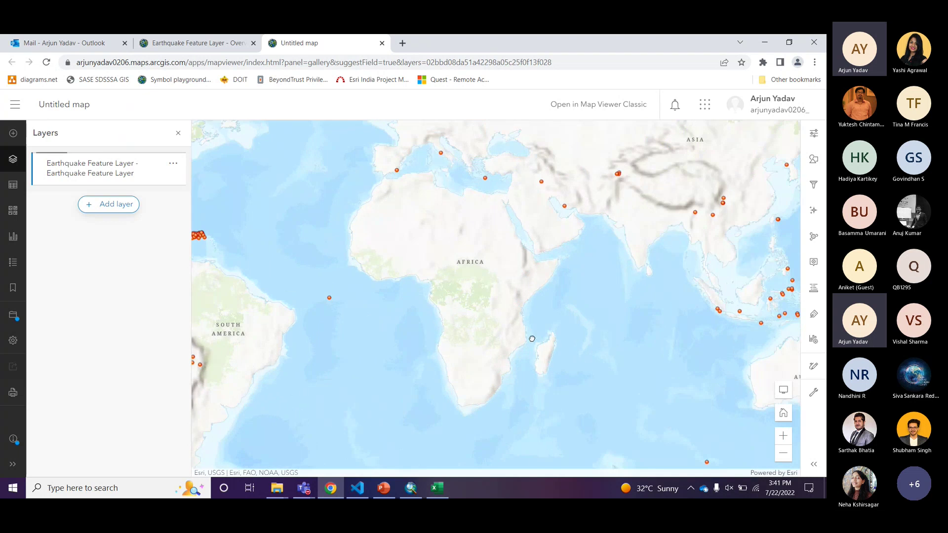
scroll(474, 317, "up", 2)
left_click_drag(474, 317, 464, 324)
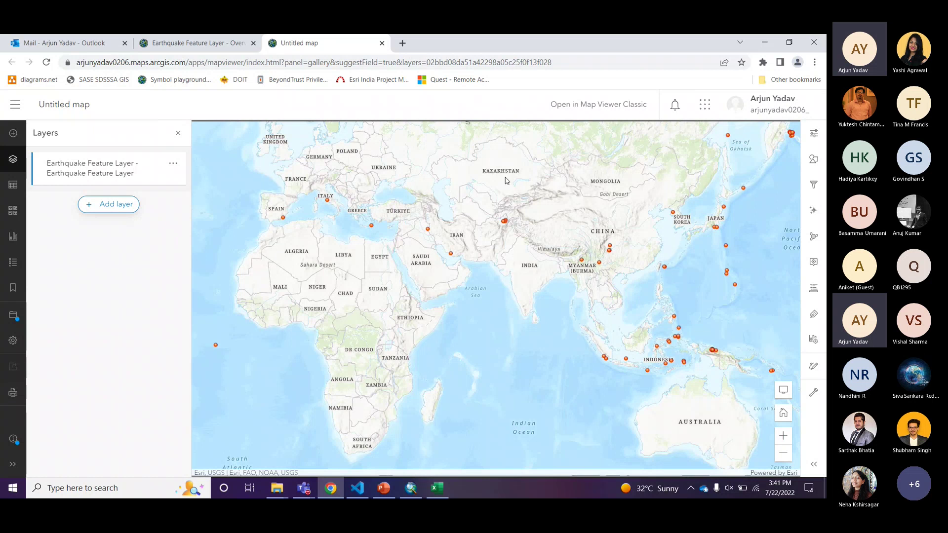
Step: Leave the untitled map without saving and return to the My Content list
left_click(15, 105)
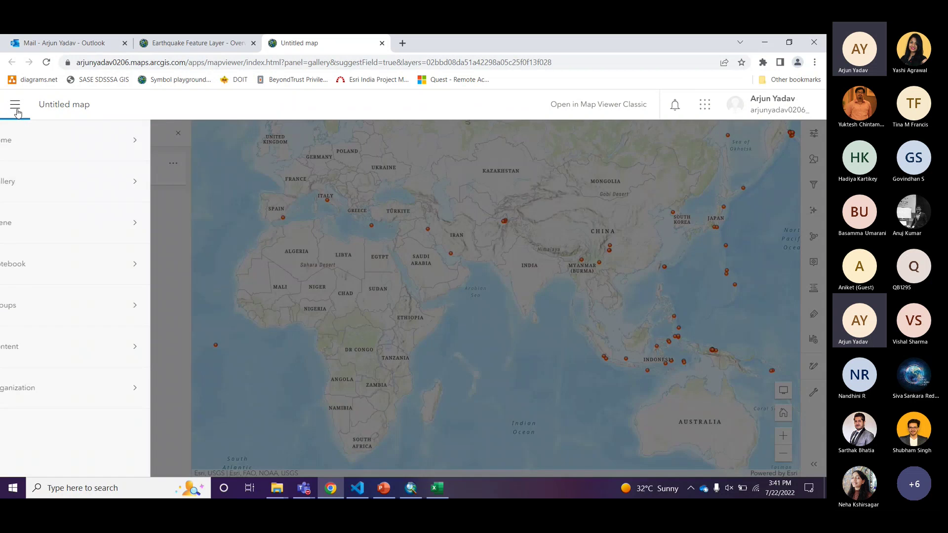
left_click(57, 360)
left_click(466, 124)
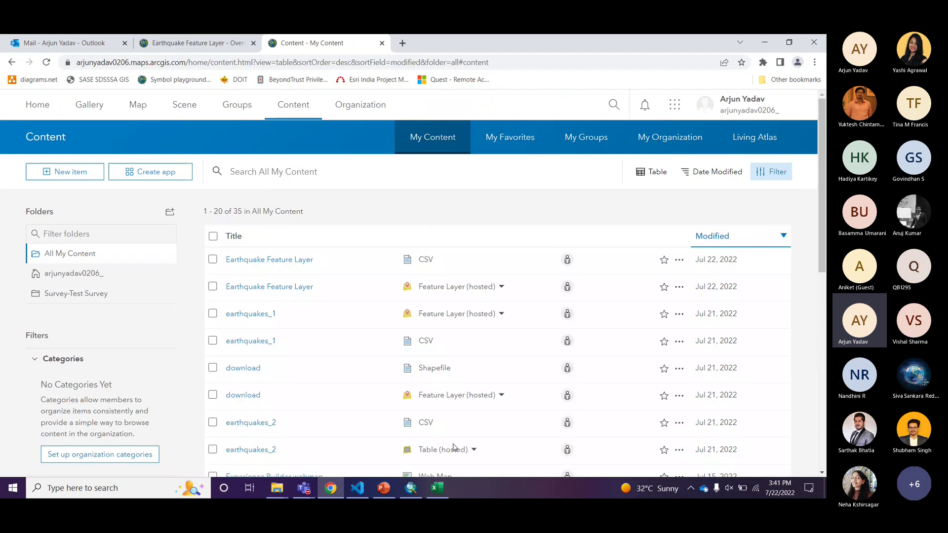
Step: Open earthquakes_wa from the DATA folder in Excel and check which columns it contains
mouse_move(277, 487)
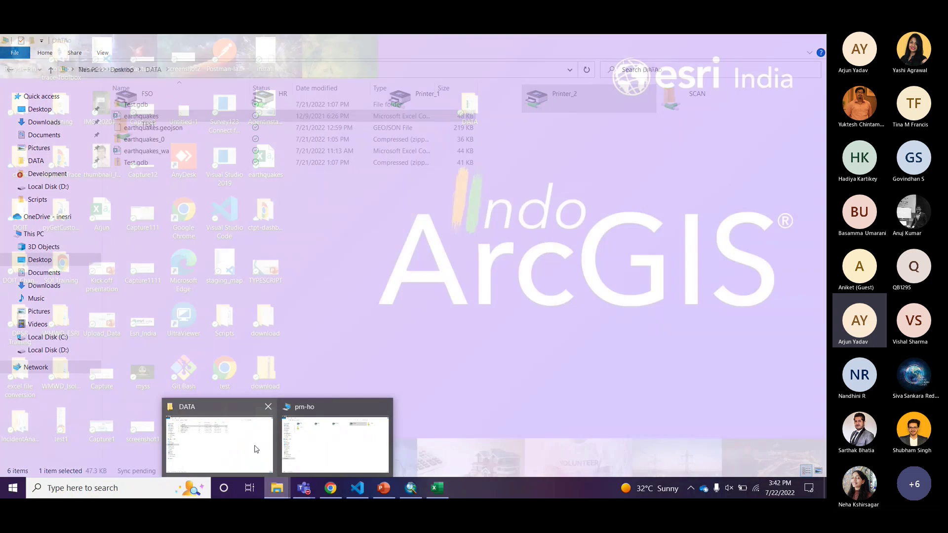
left_click(254, 447)
left_click(156, 154)
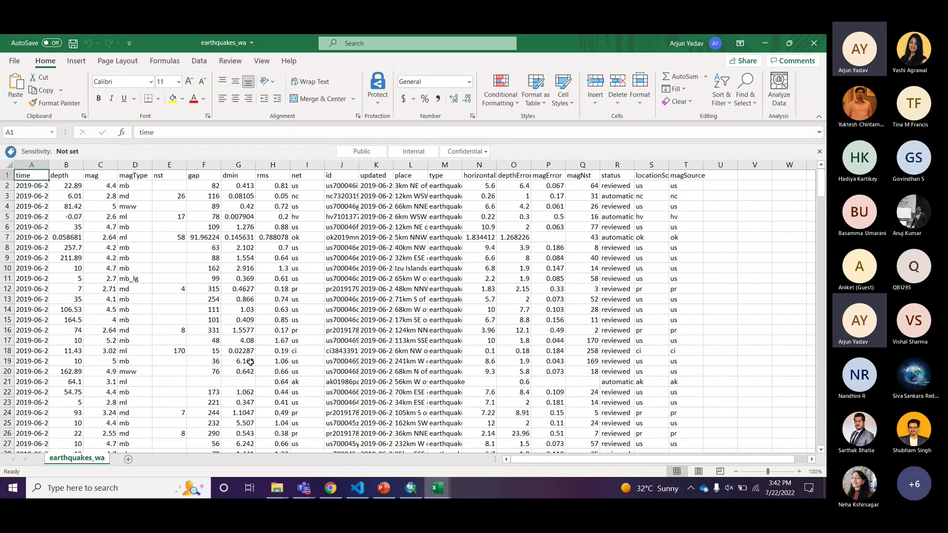
Step: Back in ArcGIS Online, add earthquakes_wa.csv from the device as a new item that creates a hosted feature layer or table
left_click(410, 488)
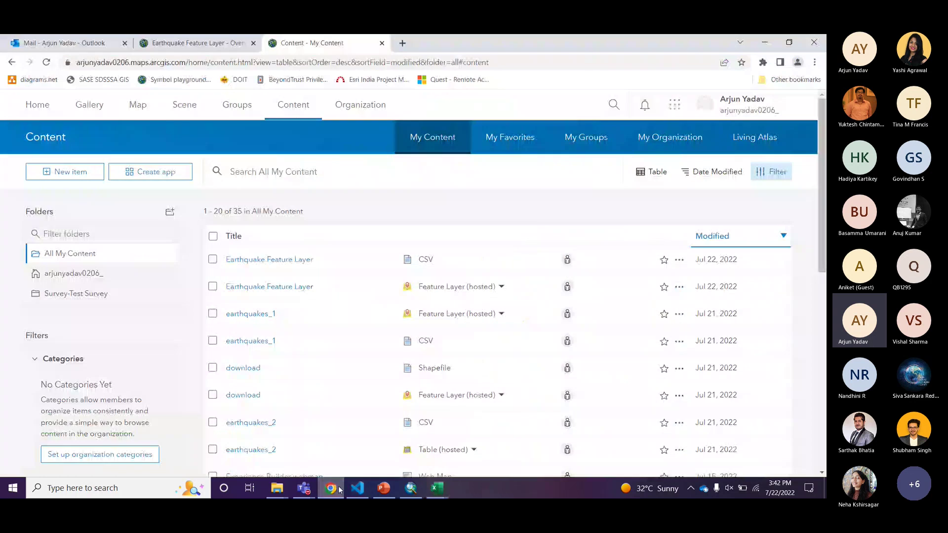
left_click(61, 174)
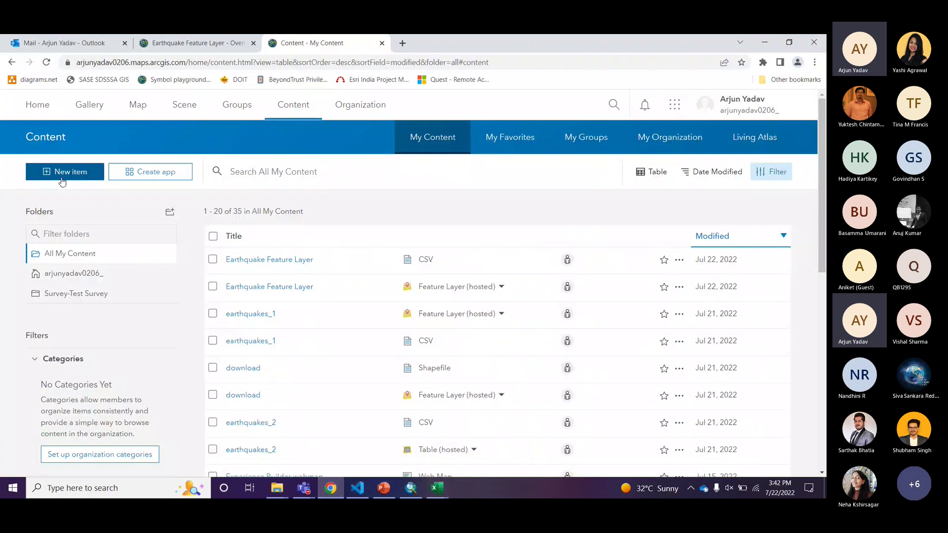
left_click(268, 278)
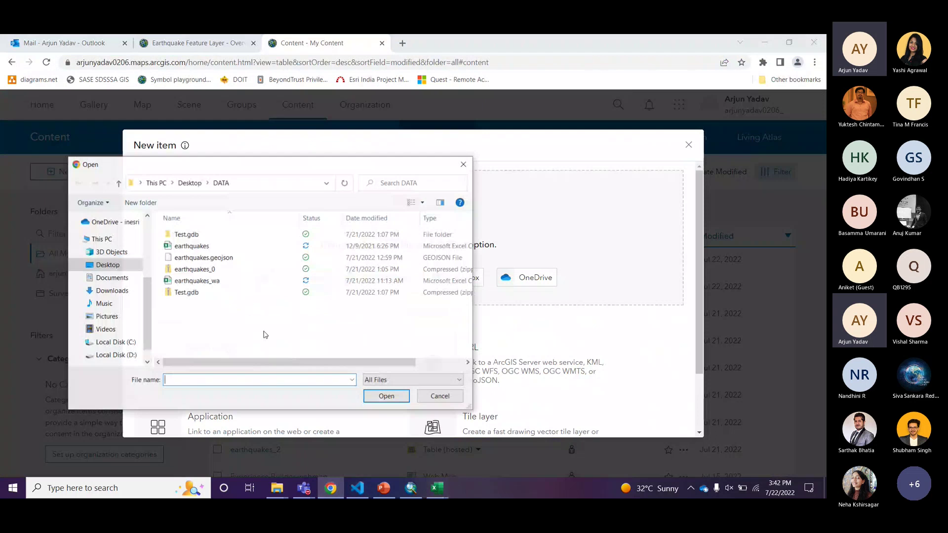
left_click(215, 281)
left_click(387, 396)
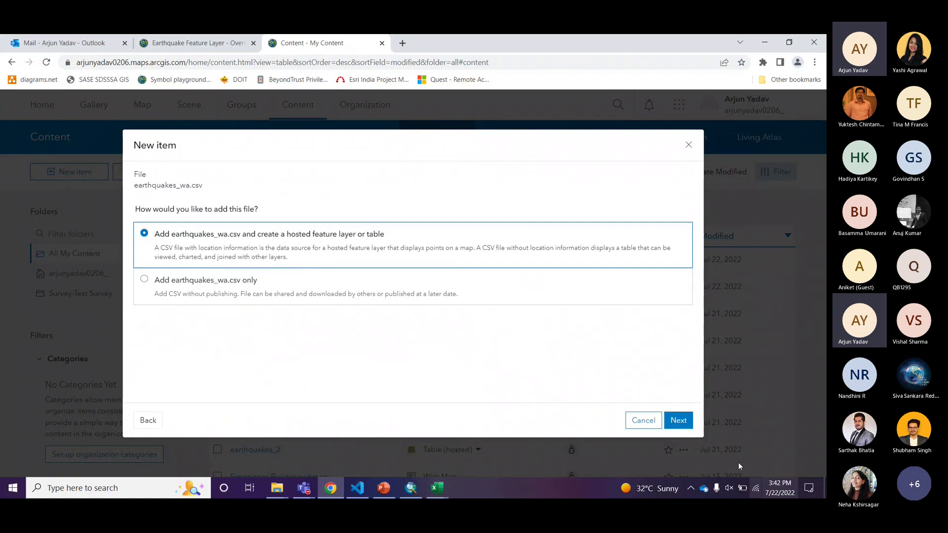
left_click(679, 420)
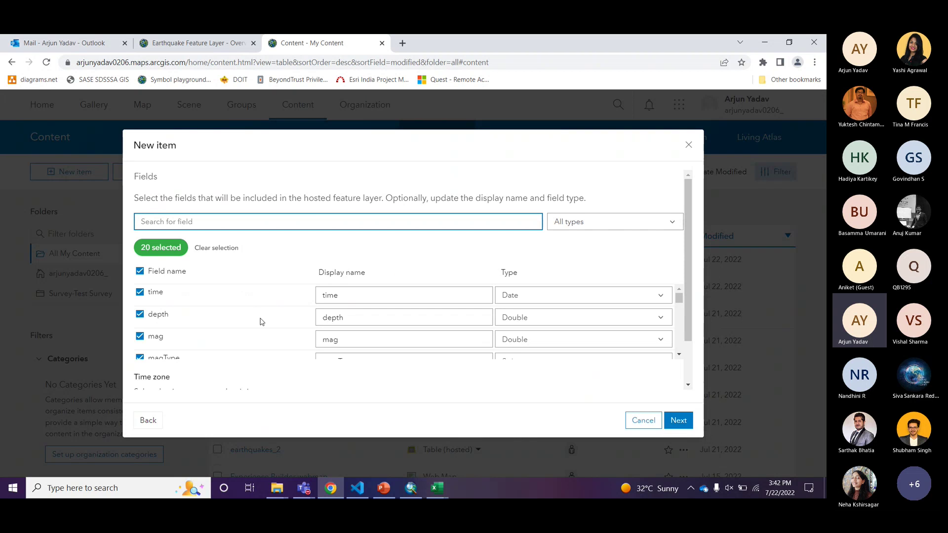
Step: Review the fields of earthquakes_wa.csv and accept all of them with the (UTC) Coordinated Universal Time zone
scroll(491, 263, "down", 2)
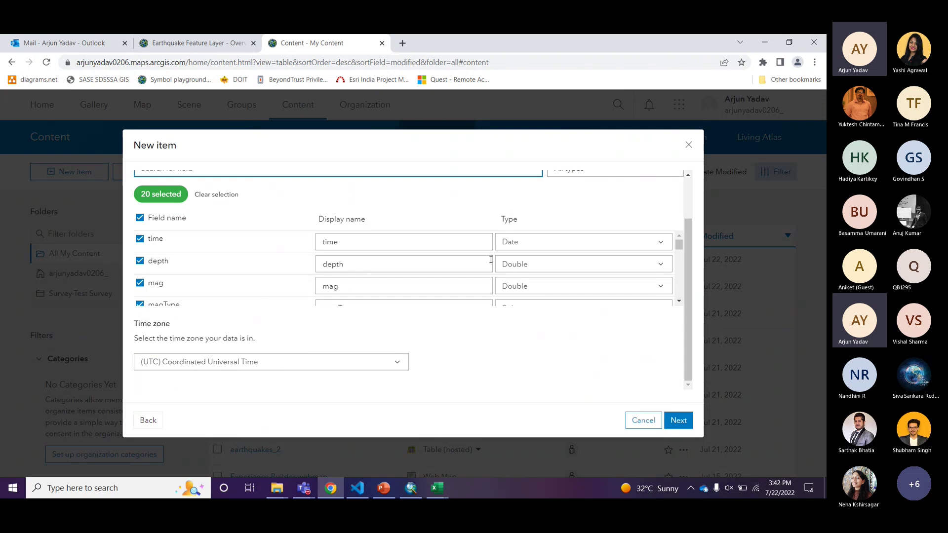
scroll(366, 288, "down", 3)
scroll(550, 360, "up", 1)
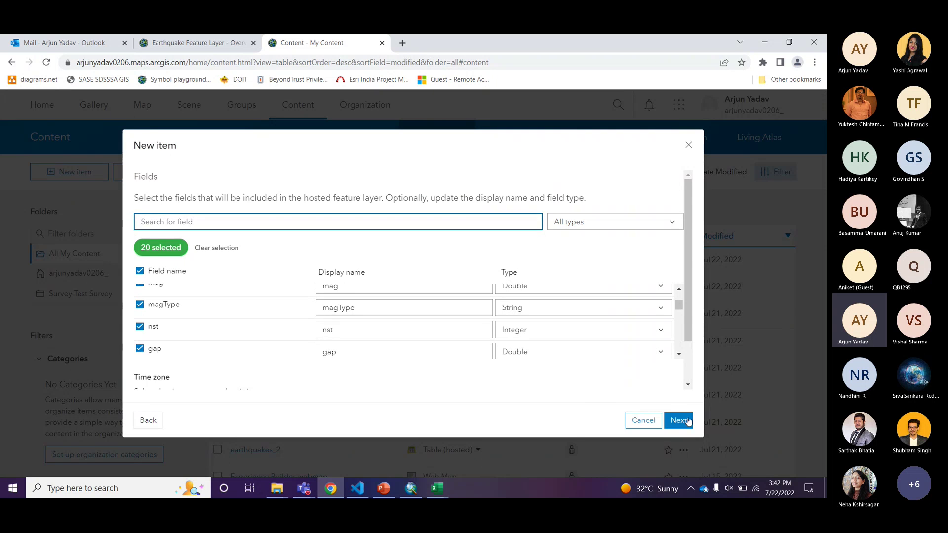
left_click(676, 419)
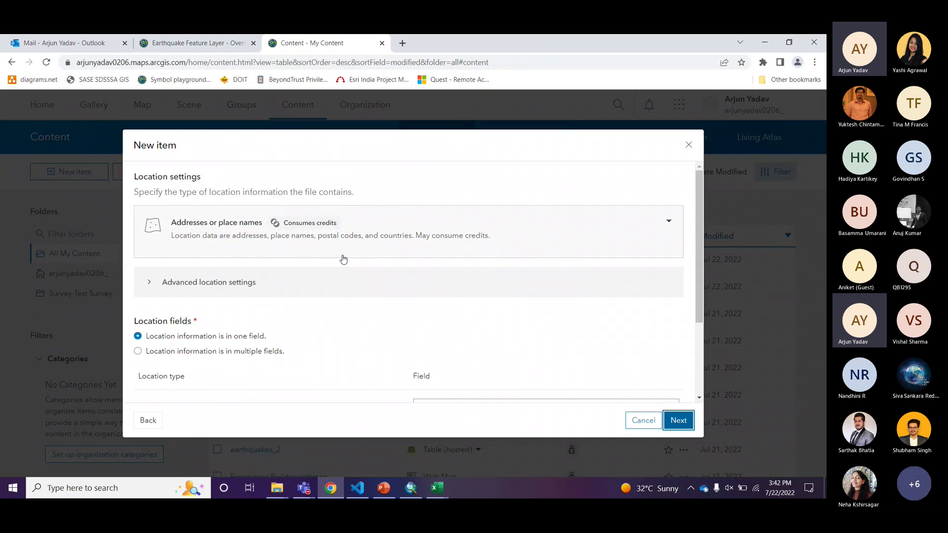
Step: Set the location settings to None so the CSV is added as a table, and save the item titled earthquakes_wa
scroll(331, 336, "down", 3)
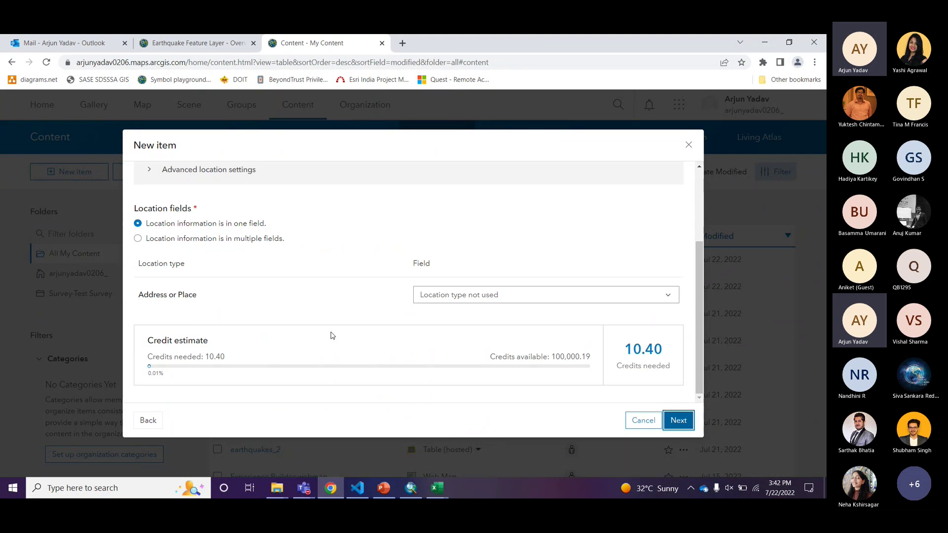
scroll(332, 335, "up", 3)
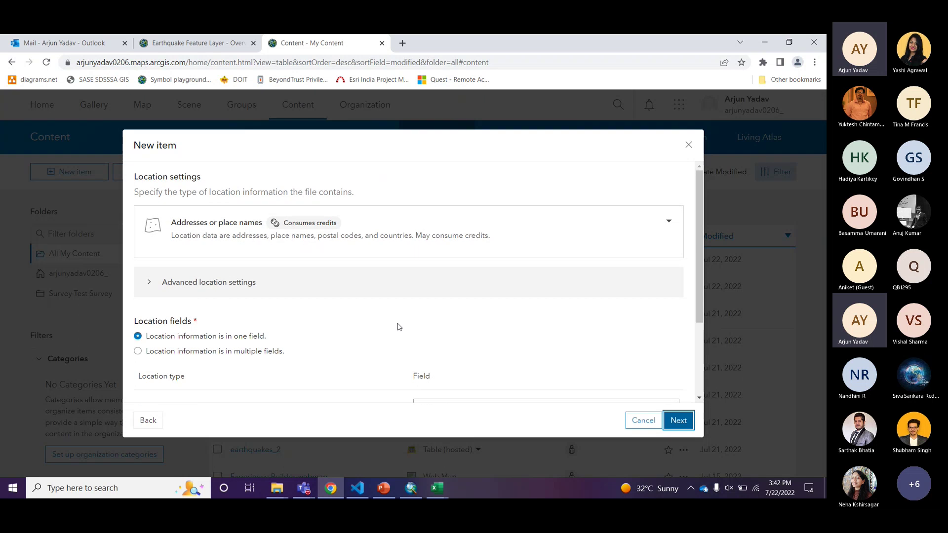
scroll(398, 327, "down", 3)
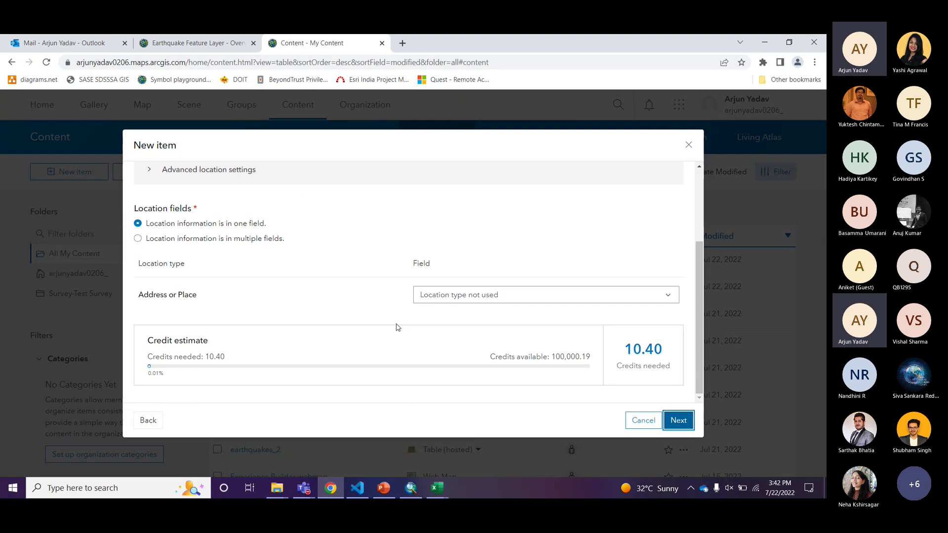
scroll(398, 327, "up", 3)
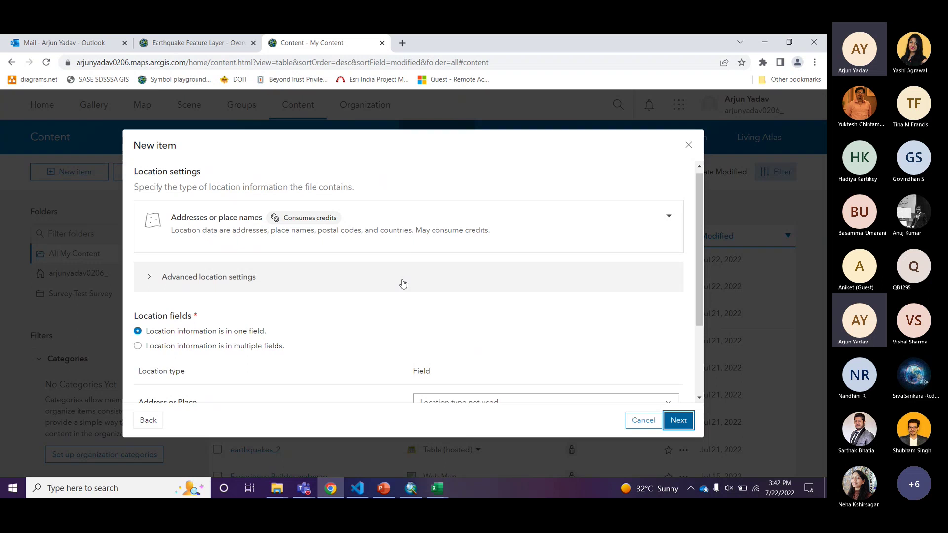
left_click(412, 233)
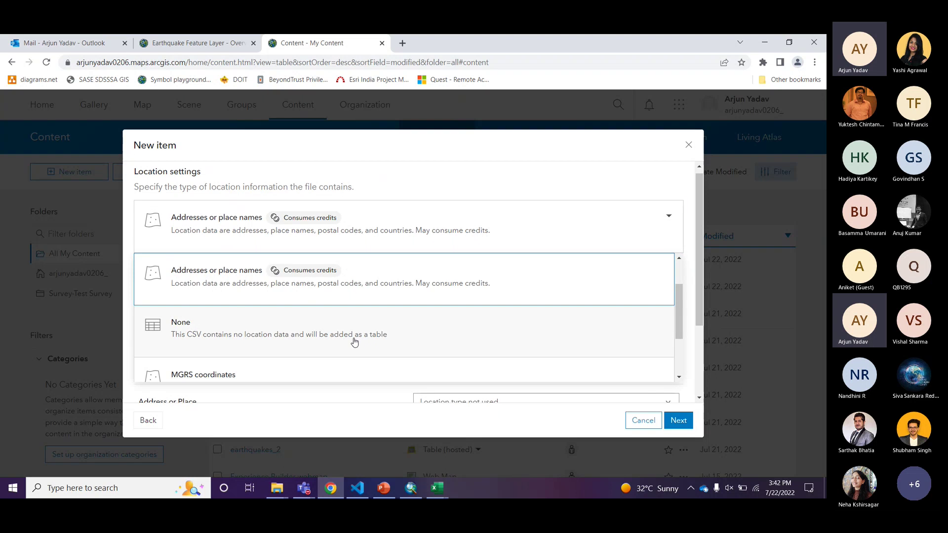
left_click(400, 346)
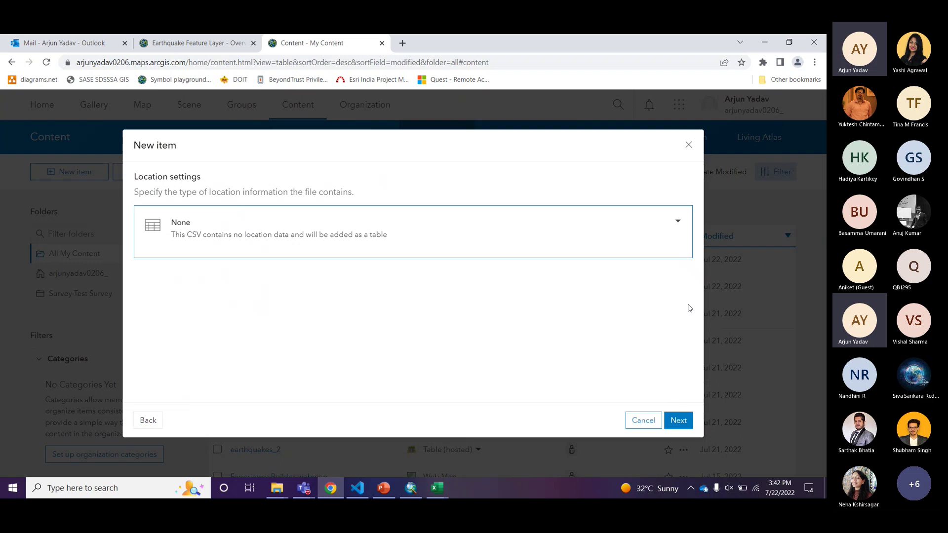
left_click(678, 420)
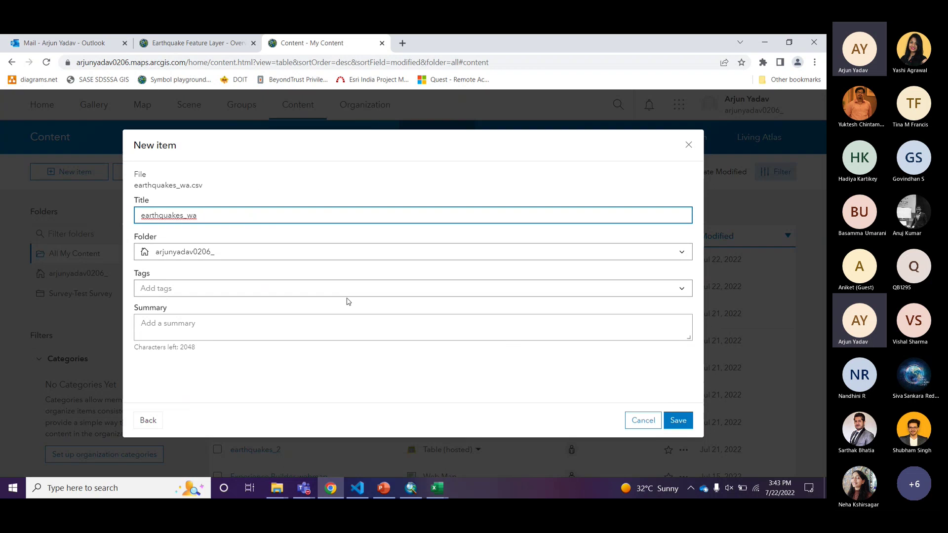
left_click(677, 420)
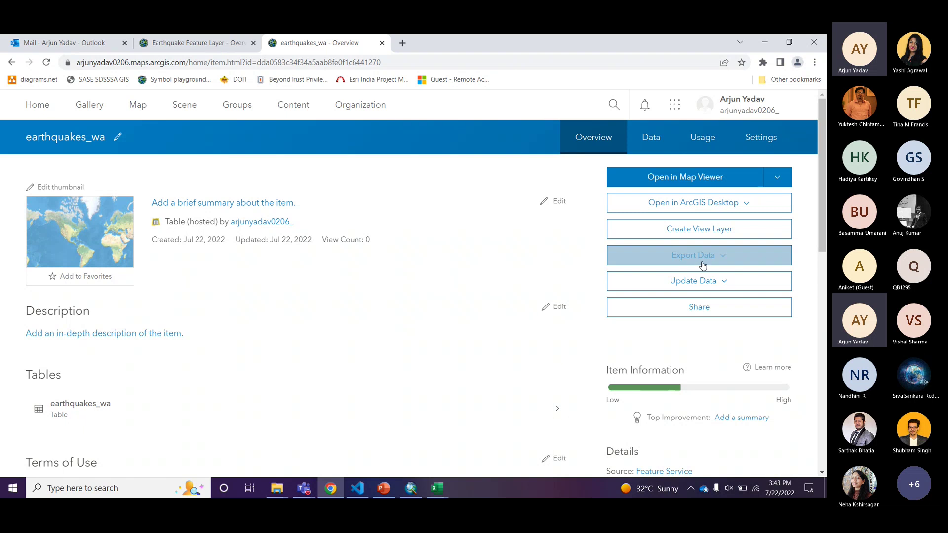
Step: Review the overview page of the earthquakes_wa hosted table and open the item in Map Viewer
scroll(591, 322, "down", 1)
scroll(591, 322, "down", 2)
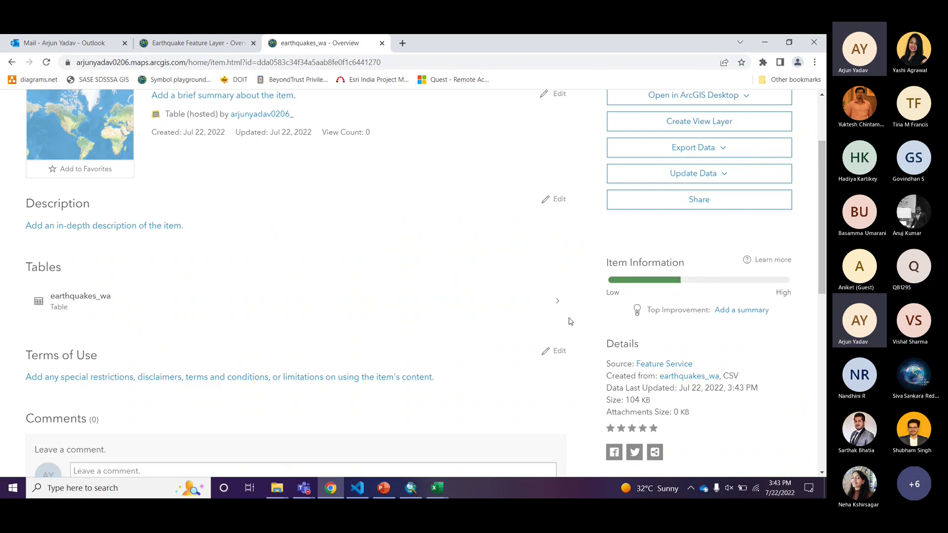
scroll(567, 320, "up", 3)
left_click(693, 178)
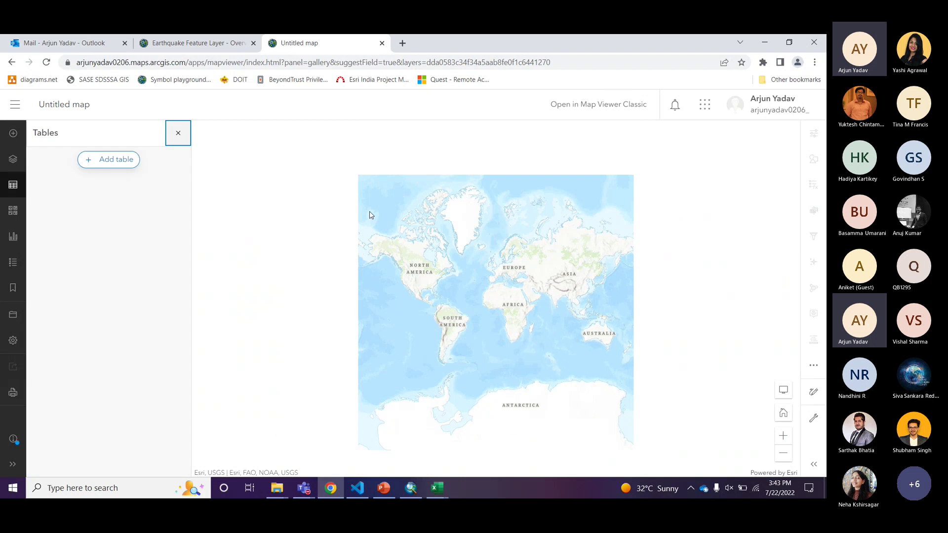
Step: Show the attribute table of Earthquakes wa in the map and look through its columns
left_click(177, 163)
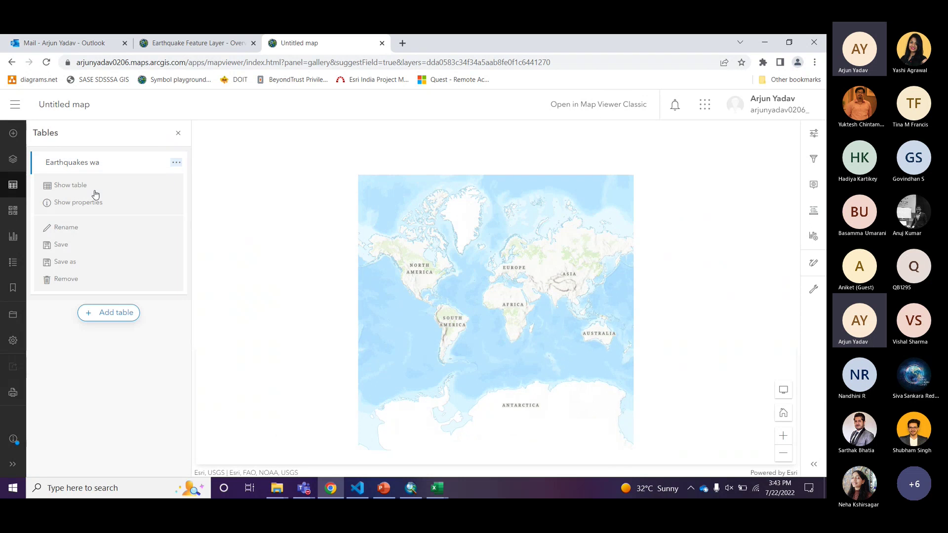
left_click(94, 186)
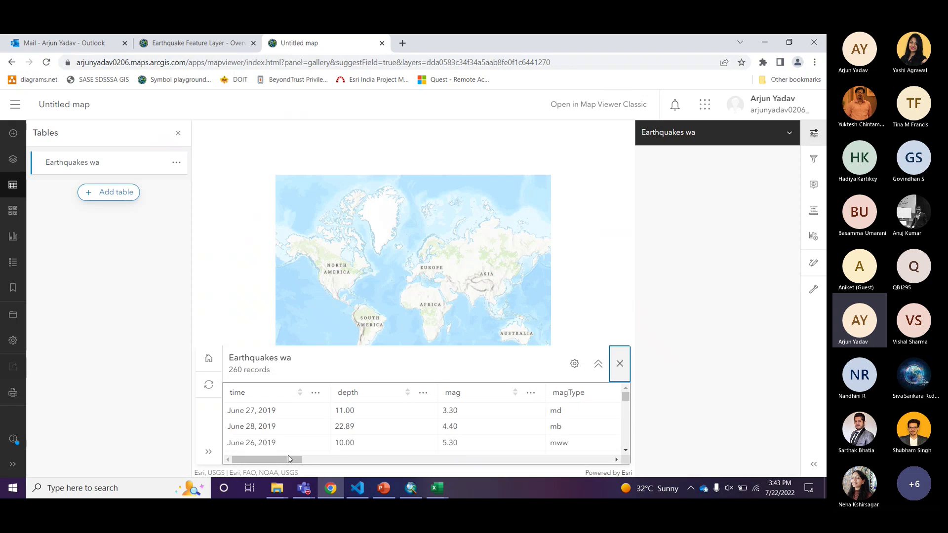
left_click(383, 460)
left_click_drag(383, 464, 256, 455)
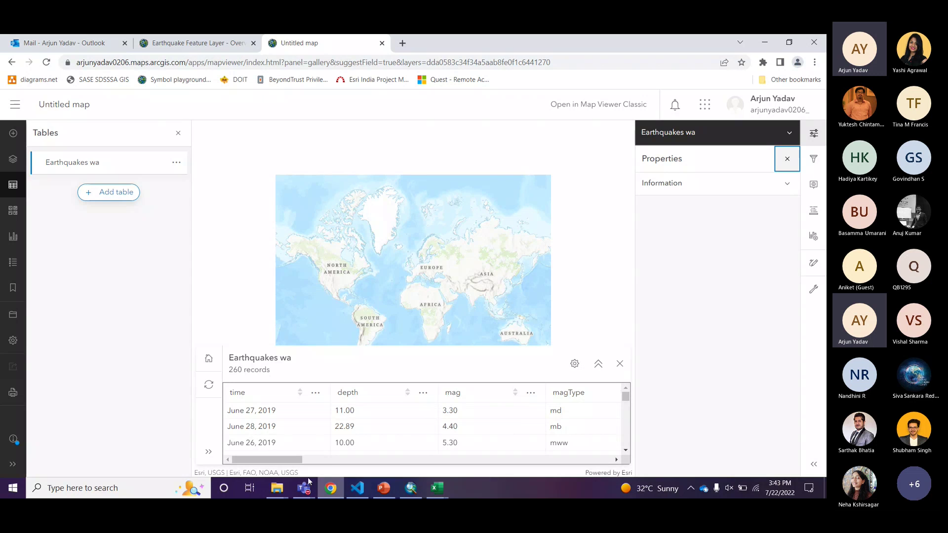
Step: Switch to the DATA folder in File Explorer and open the earthquakes_0 archive to examine its shapefile components
mouse_move(279, 492)
left_click(265, 454)
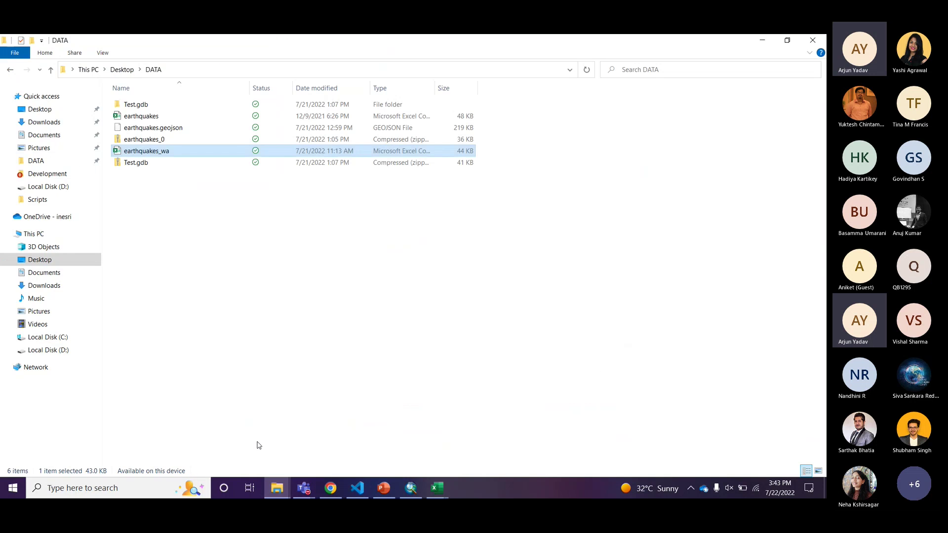
left_click(156, 161)
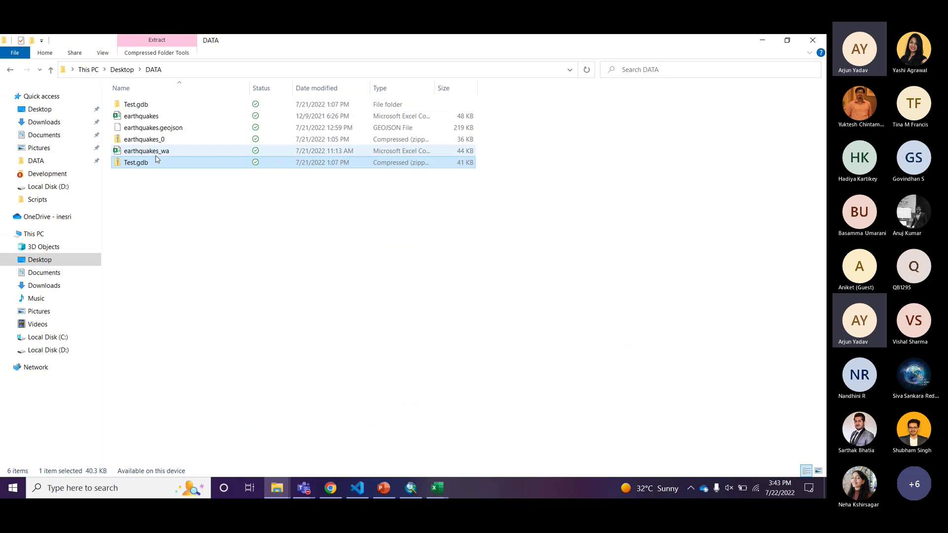
left_click(163, 141)
double_click(163, 140)
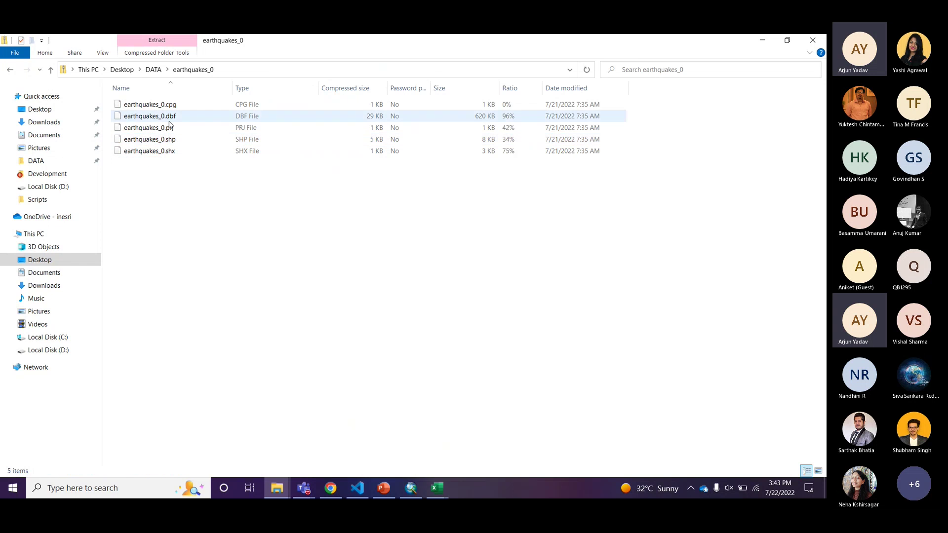
Step: Return to the DATA folder and select the earthquakes.geojson file
left_click(50, 69)
left_click(172, 129)
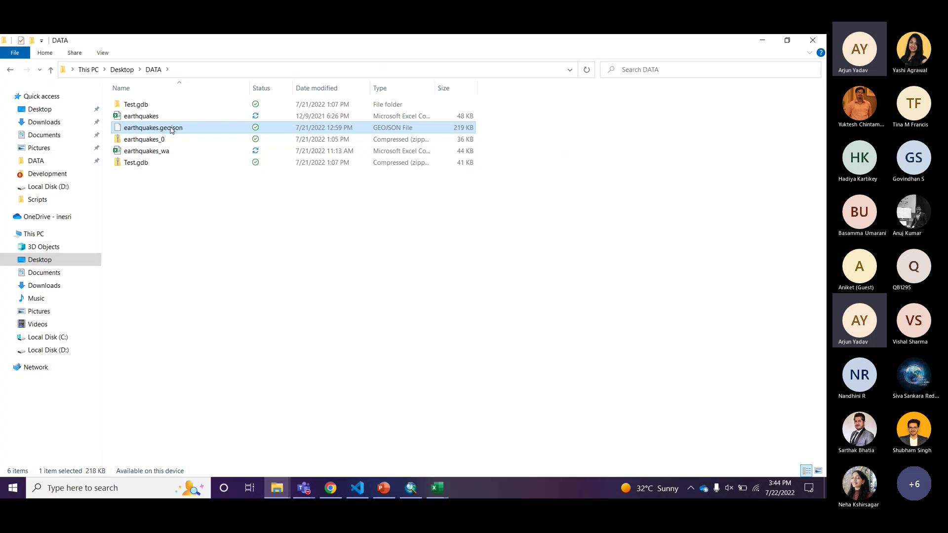
Step: Switch to the Upload_Data presentation in PowerPoint, present from slide 4 through the Implementation slide to the closing slide, and end the slide show
left_click(341, 488)
left_click(384, 487)
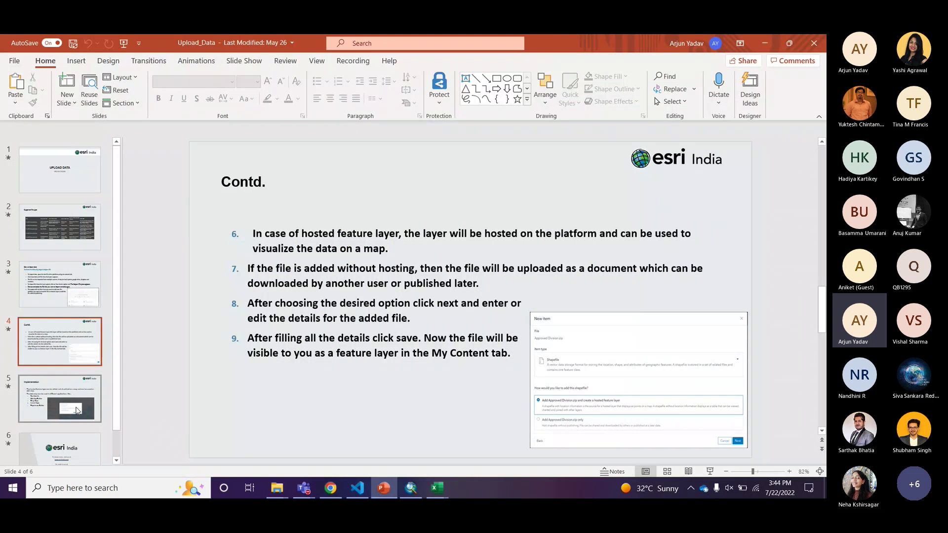
left_click(709, 472)
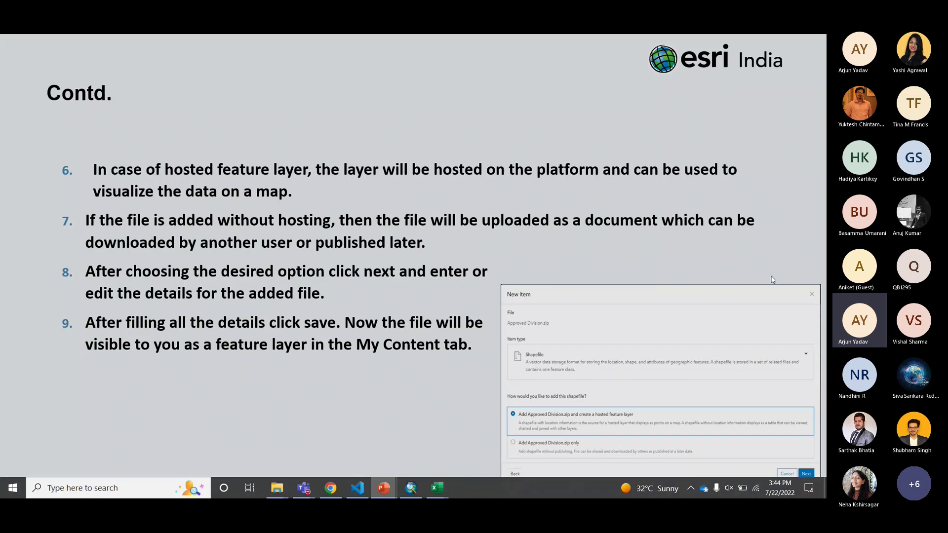
key("Right")
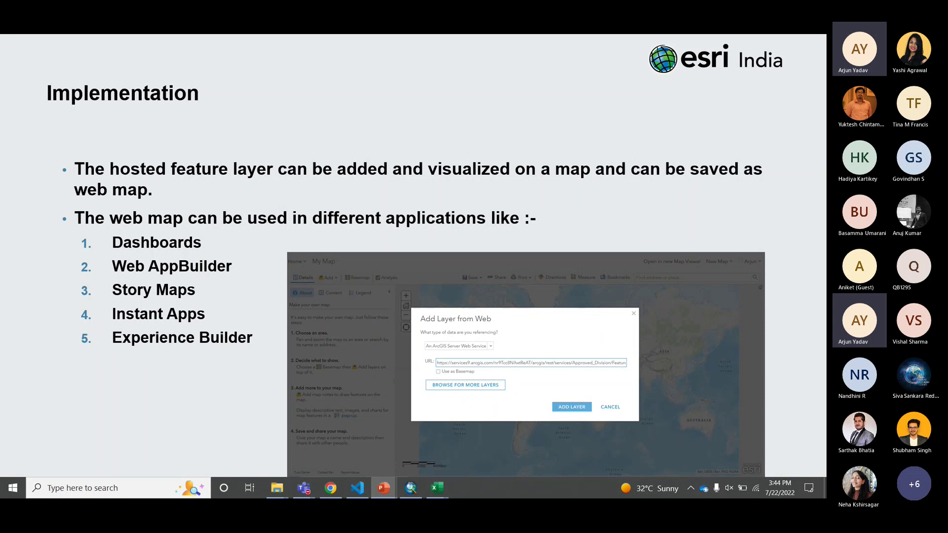
key("Right")
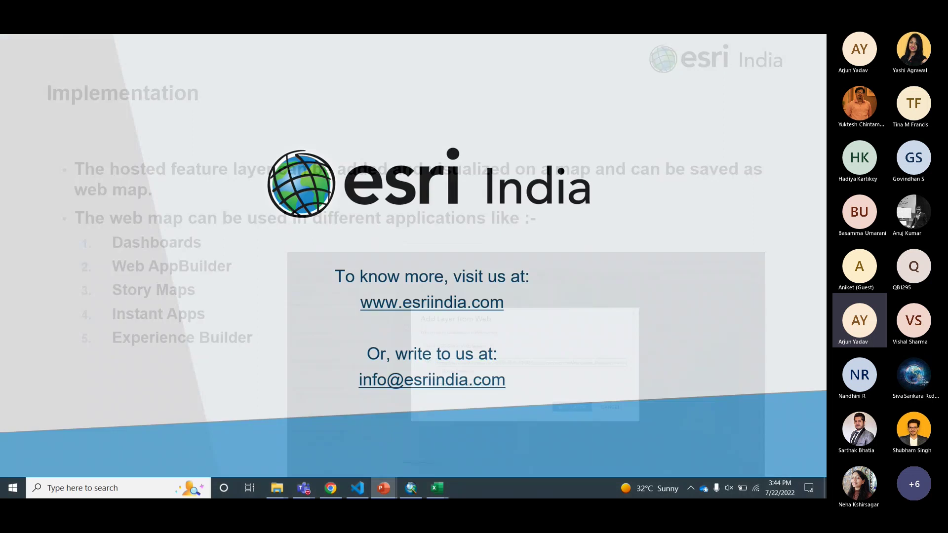
key("Escape")
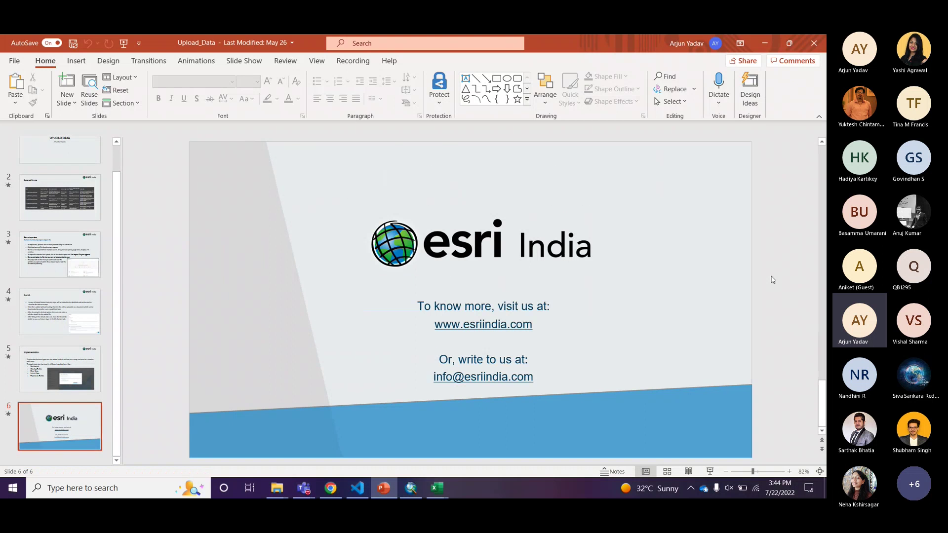
Step: Switch to the Microsoft Teams webinar meeting and stop sharing the screen
right_click(770, 272)
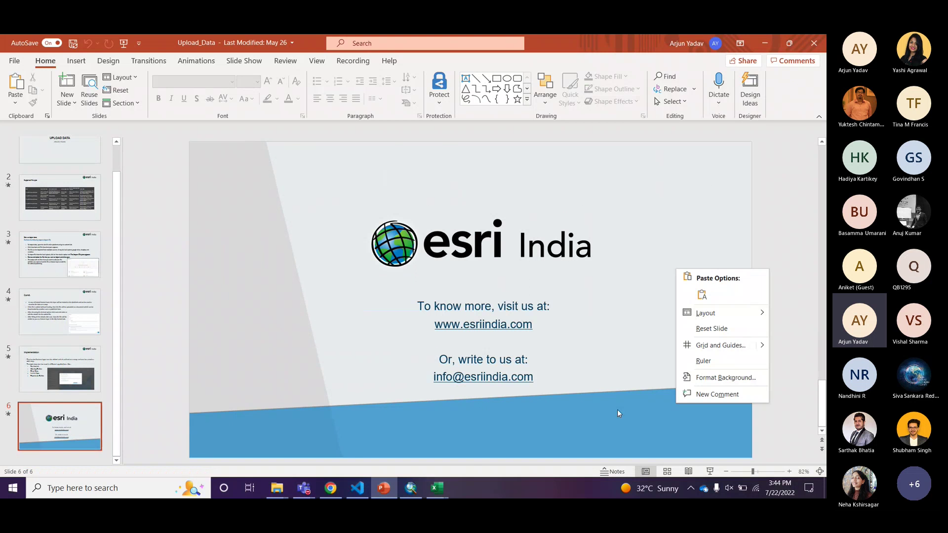
left_click(304, 488)
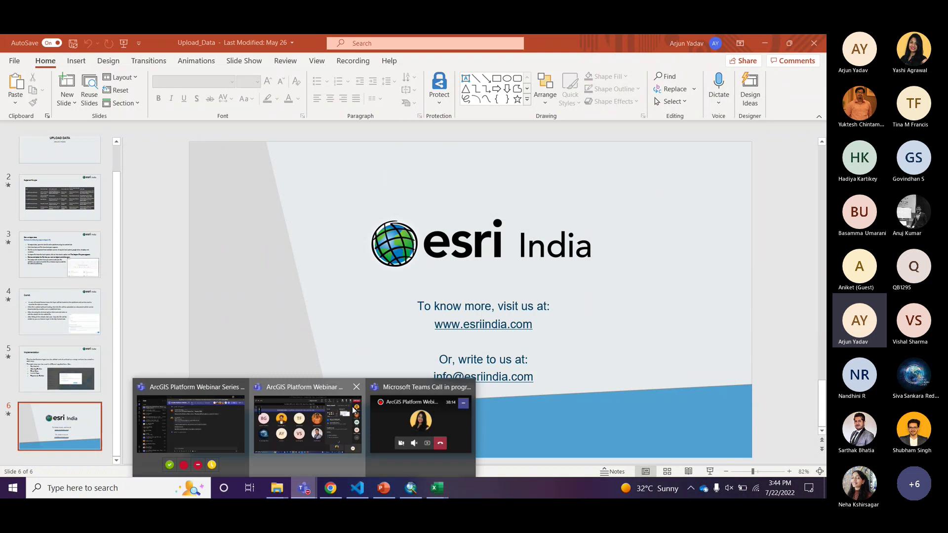
left_click(308, 430)
left_click(741, 74)
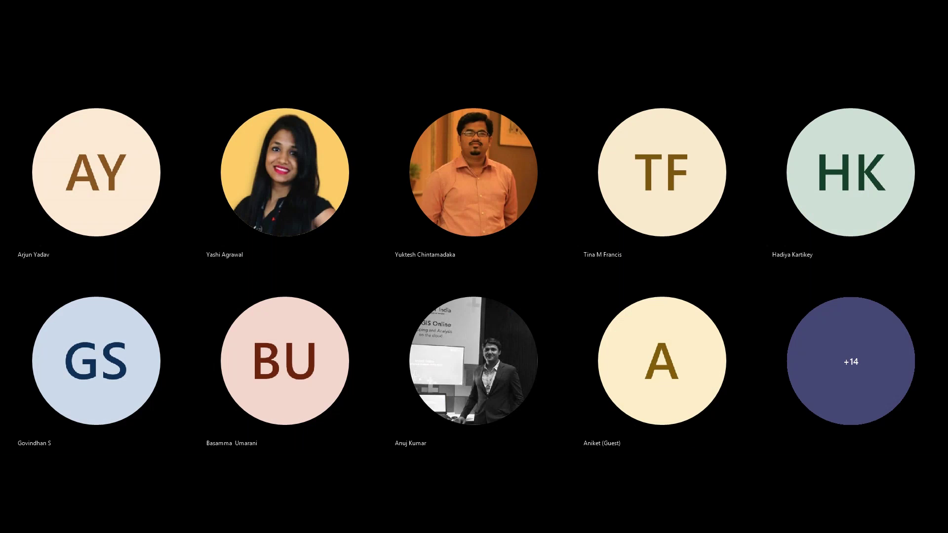
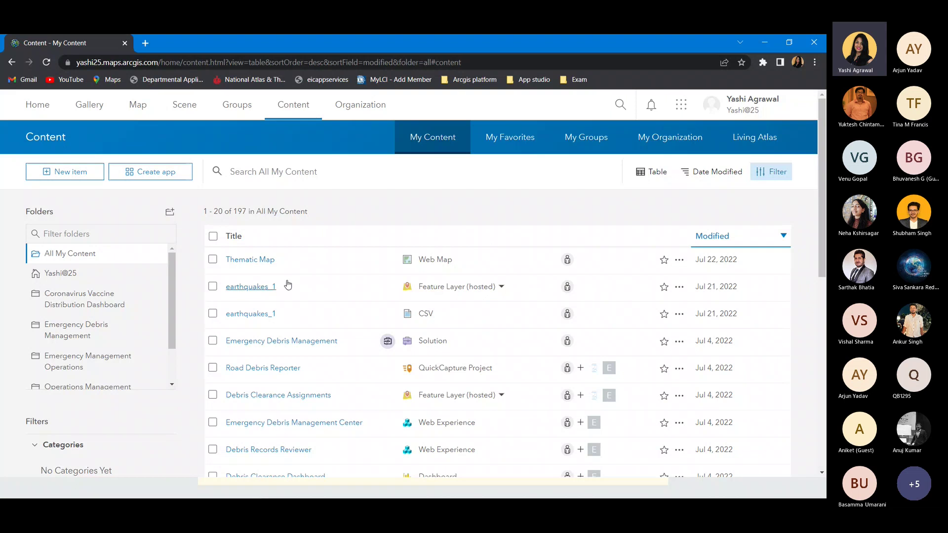
Step: Open the Thematic Map web map from My Content in Map Viewer and center the map on India
left_click(252, 262)
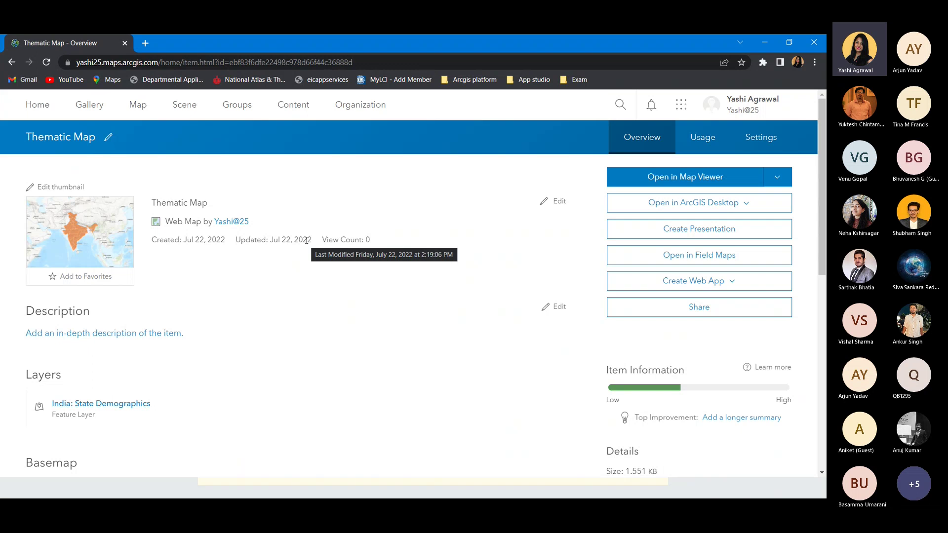
left_click(678, 183)
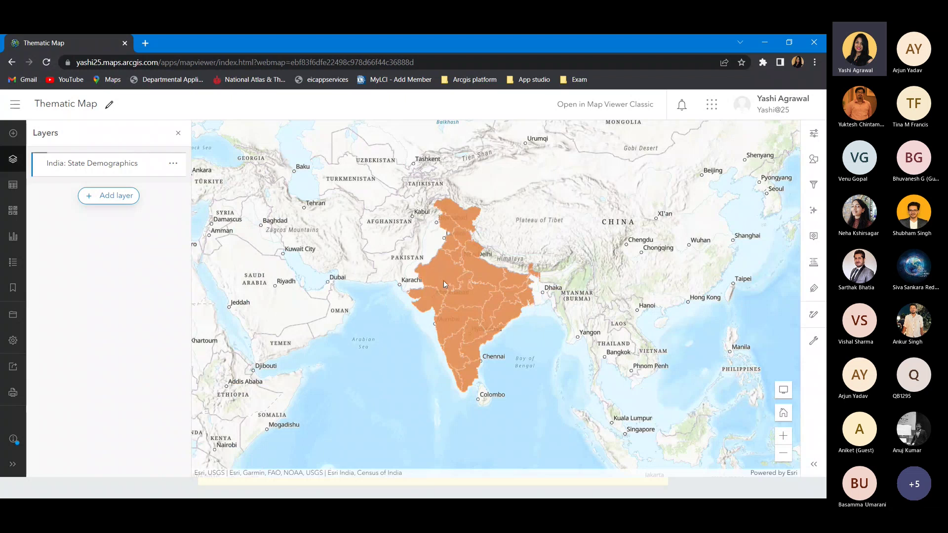
left_click_drag(500, 253, 462, 255)
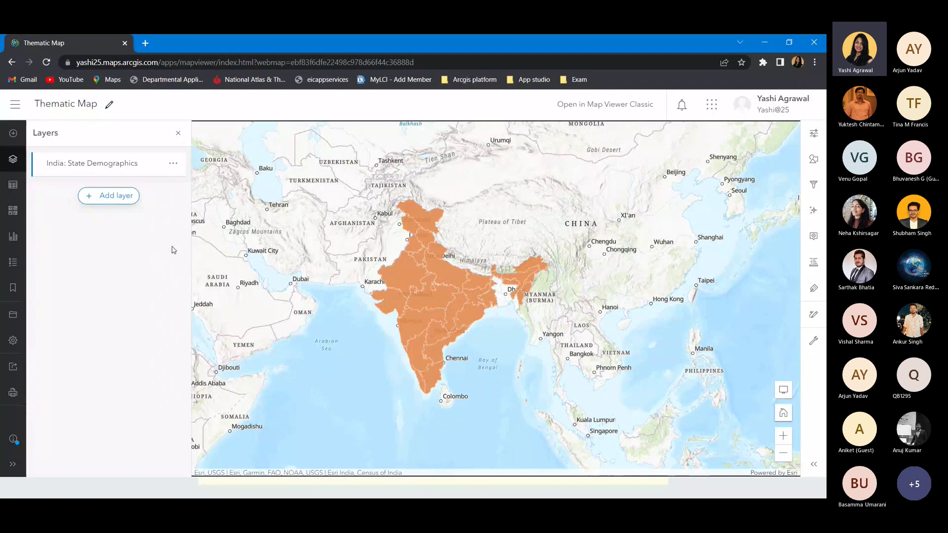
Step: Browse the Living Atlas layers available for adding to the map, and return to the map's layer list
left_click(118, 200)
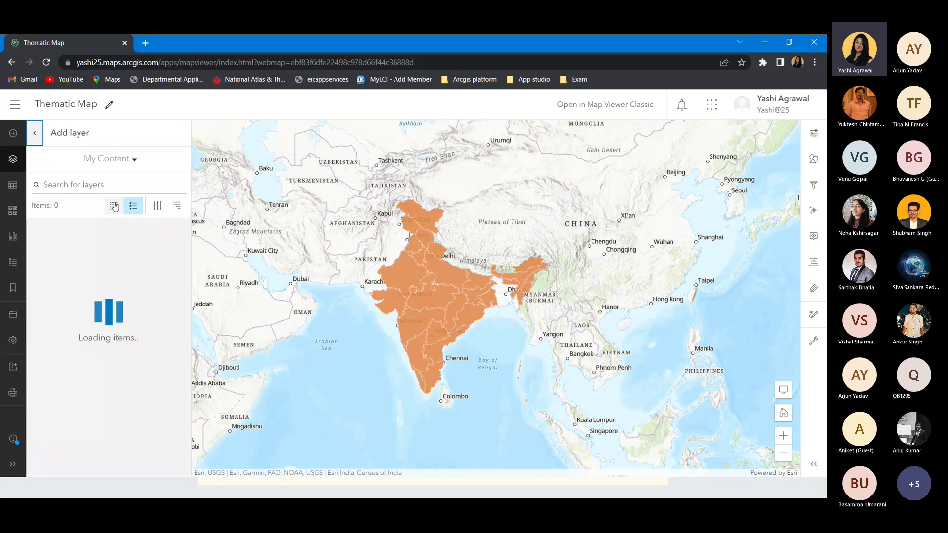
left_click(122, 163)
left_click(117, 262)
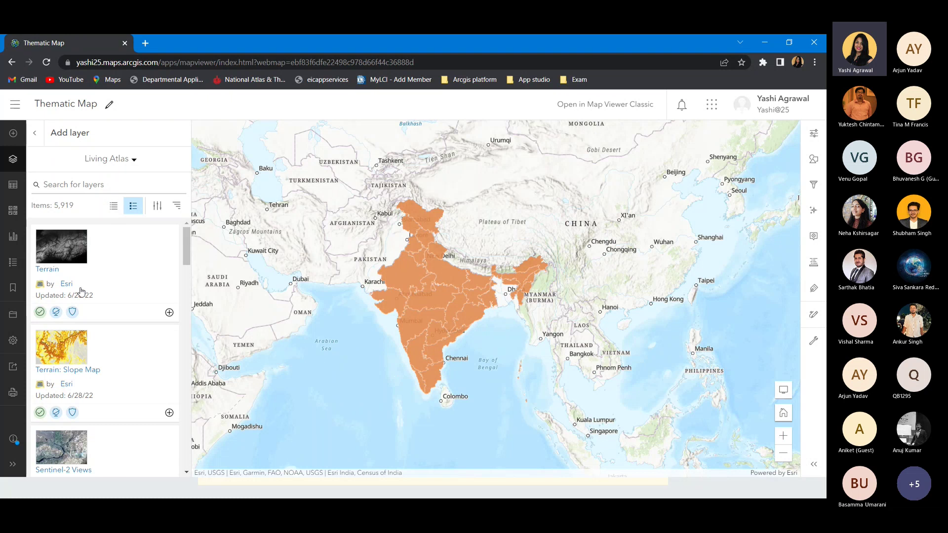
left_click_drag(186, 246, 98, 172)
scroll(115, 310, "down", 5)
scroll(108, 257, "up", 5)
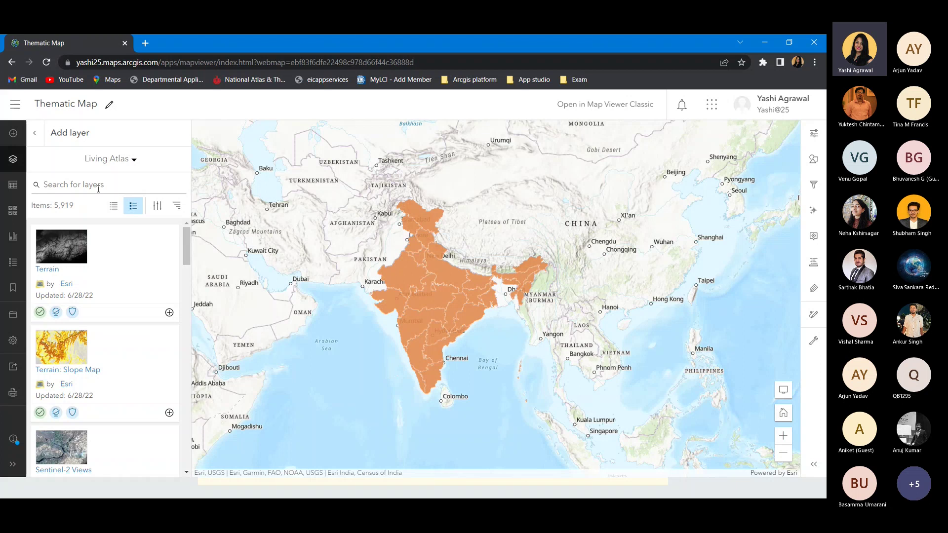
left_click(35, 133)
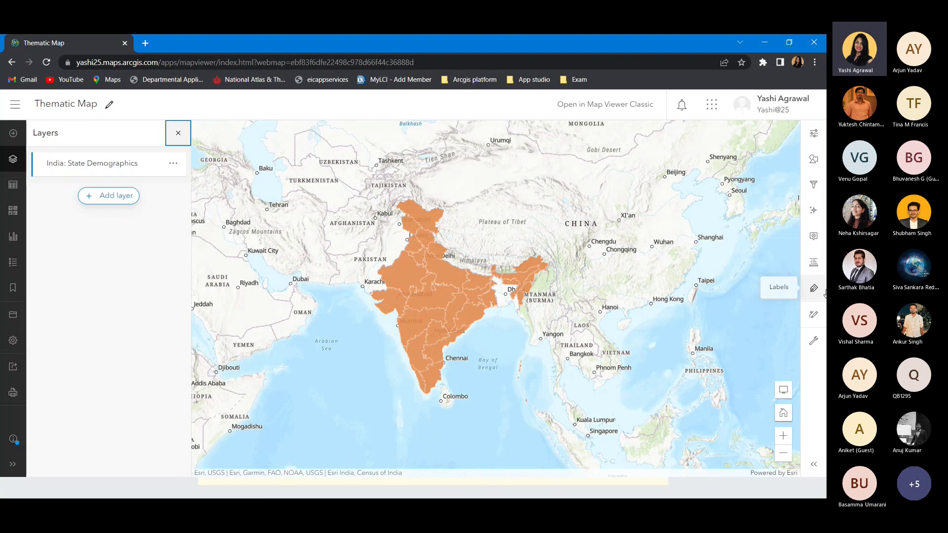
Step: Open the styling options for the India: State Demographics layer and look over the fields available for mapping
left_click(821, 165)
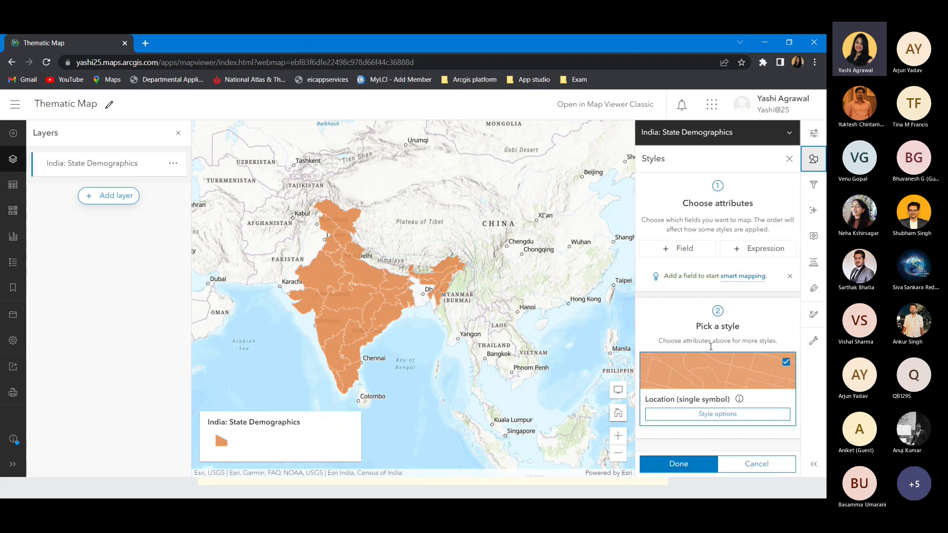
left_click(669, 252)
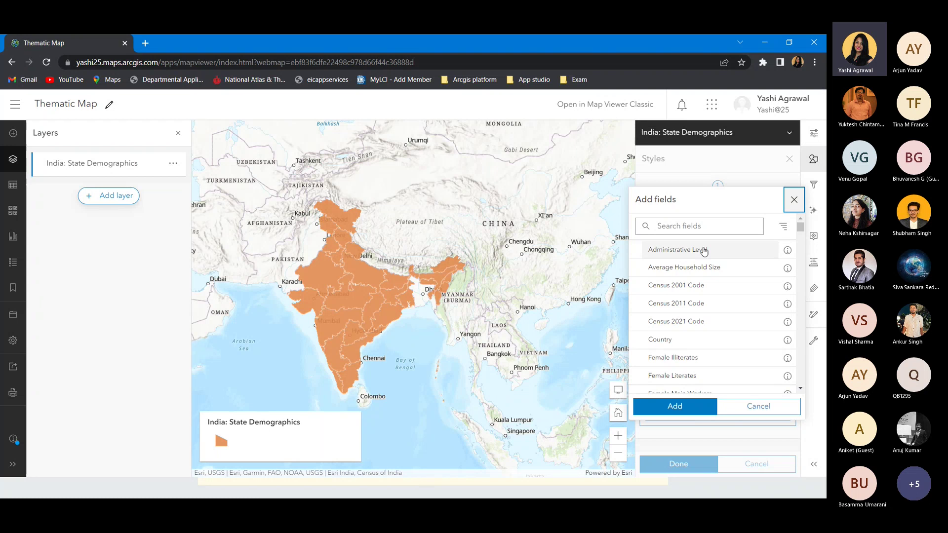
left_click(794, 199)
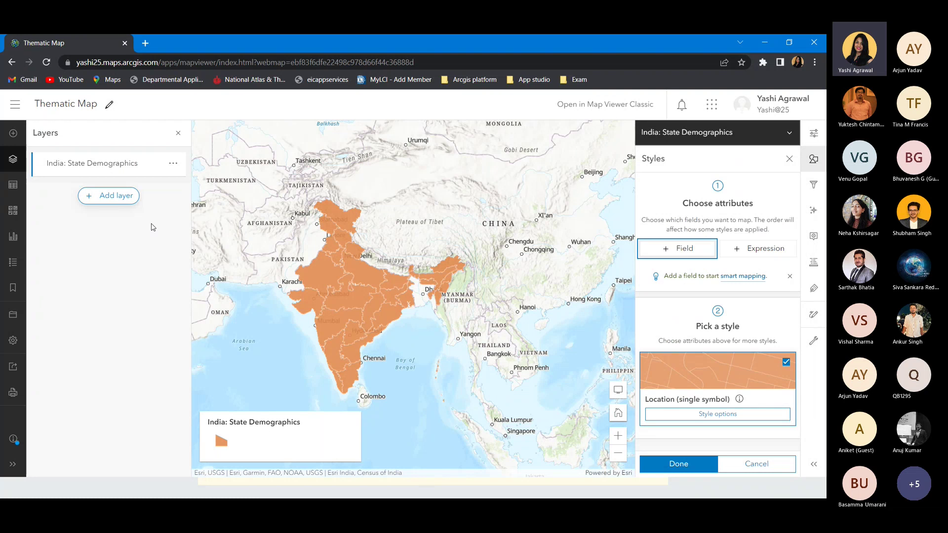
Step: Show the attribute table of India: State Demographics, look through its columns, and close the table
left_click(173, 163)
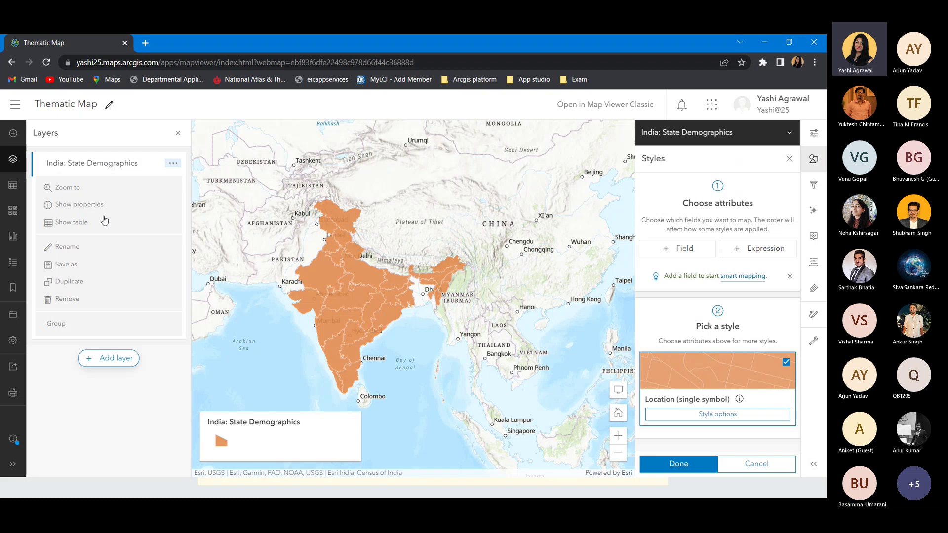
left_click(71, 224)
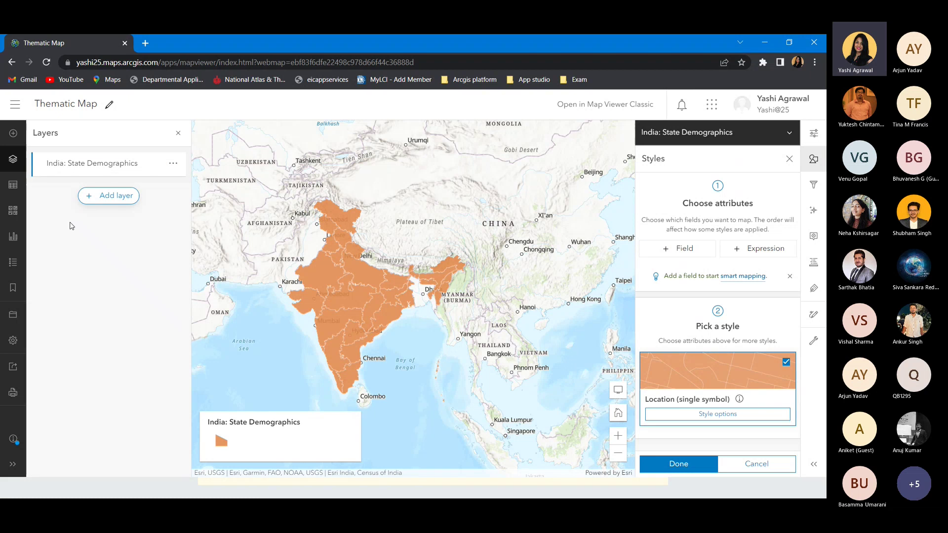
left_click(173, 163)
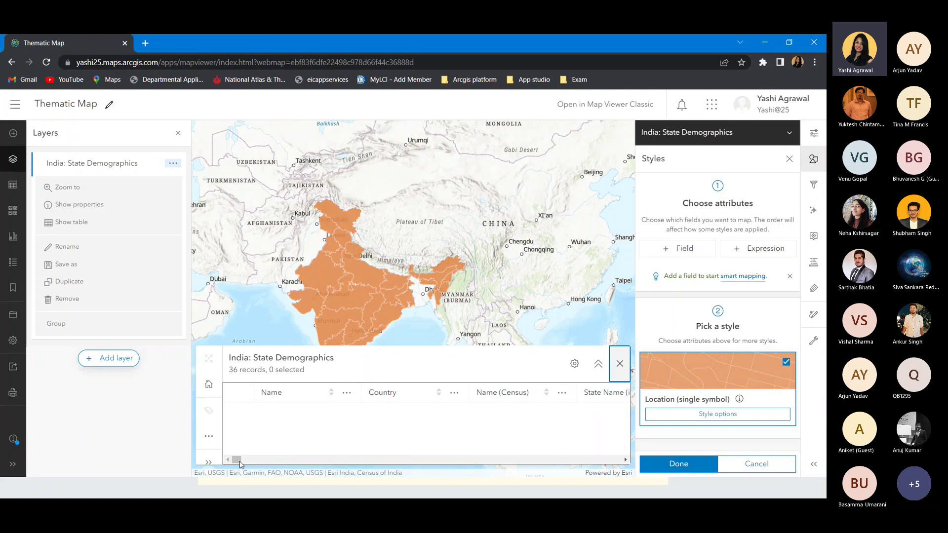
left_click(266, 459)
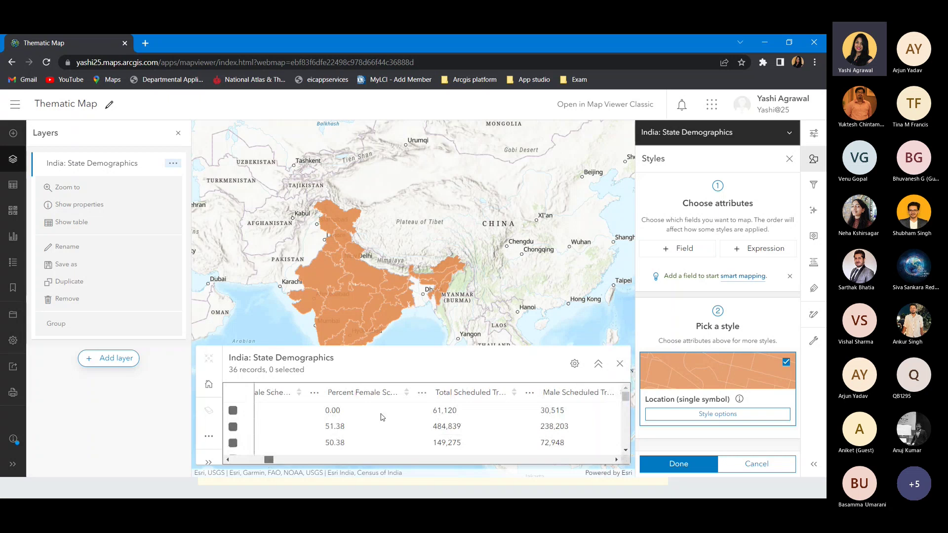
left_click_drag(268, 459, 242, 499)
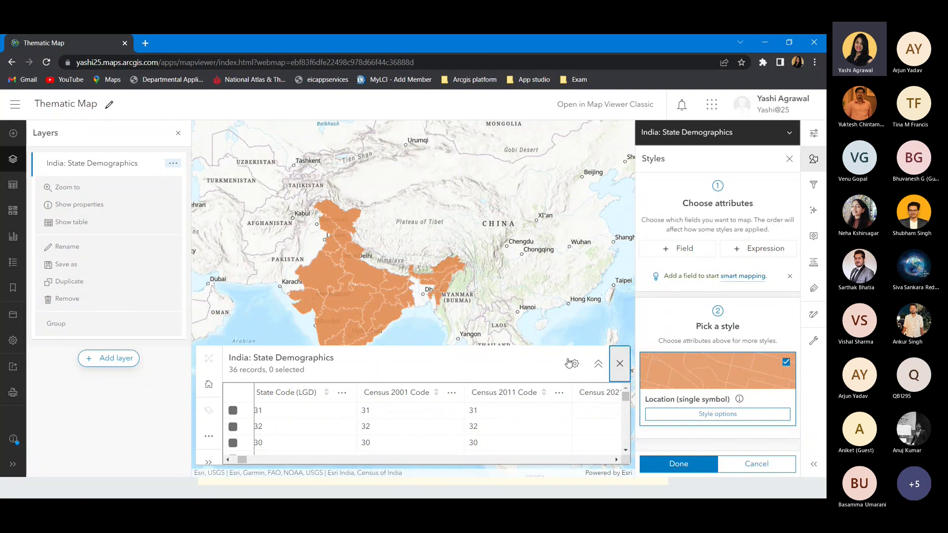
left_click(619, 364)
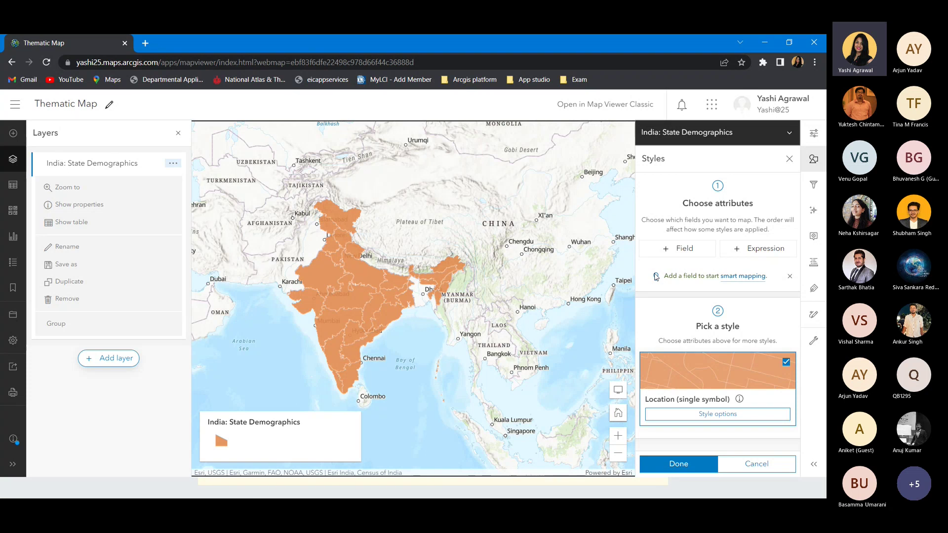
Step: Add the Total Population field as the attribute for styling the India: State Demographics layer
left_click(683, 248)
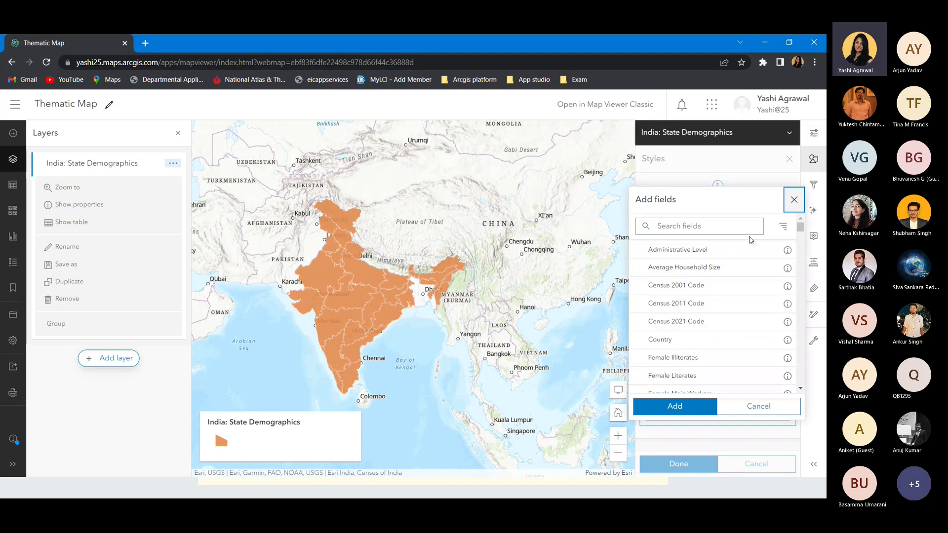
scroll(675, 330, "down", 15)
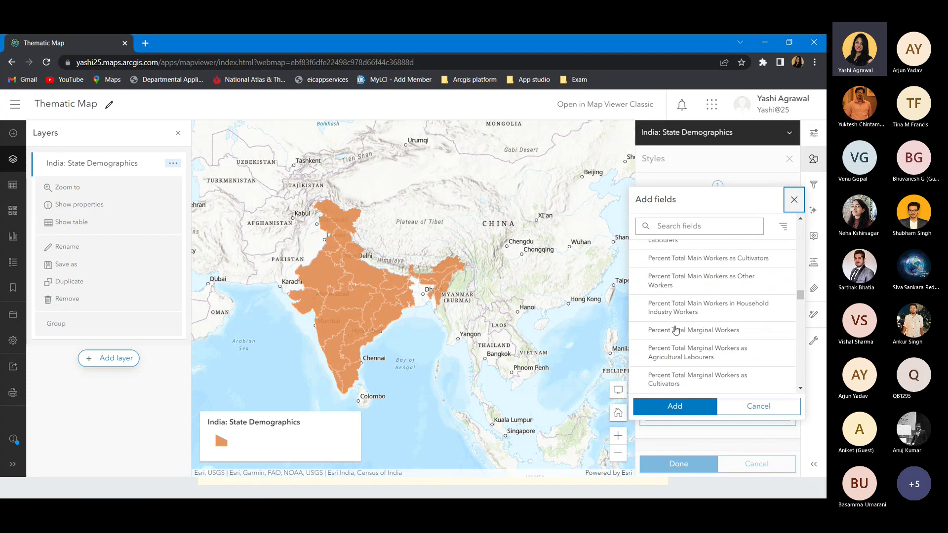
scroll(676, 329, "down", 10)
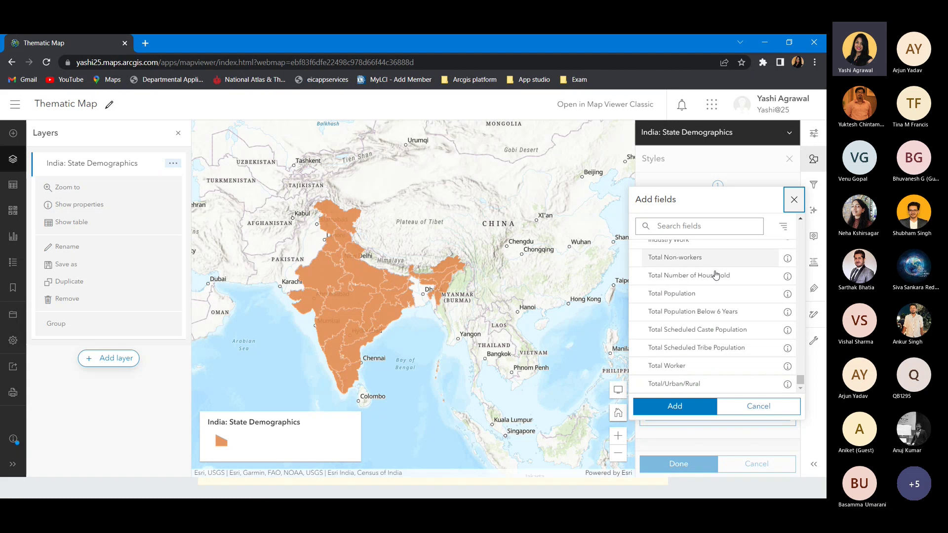
left_click(689, 298)
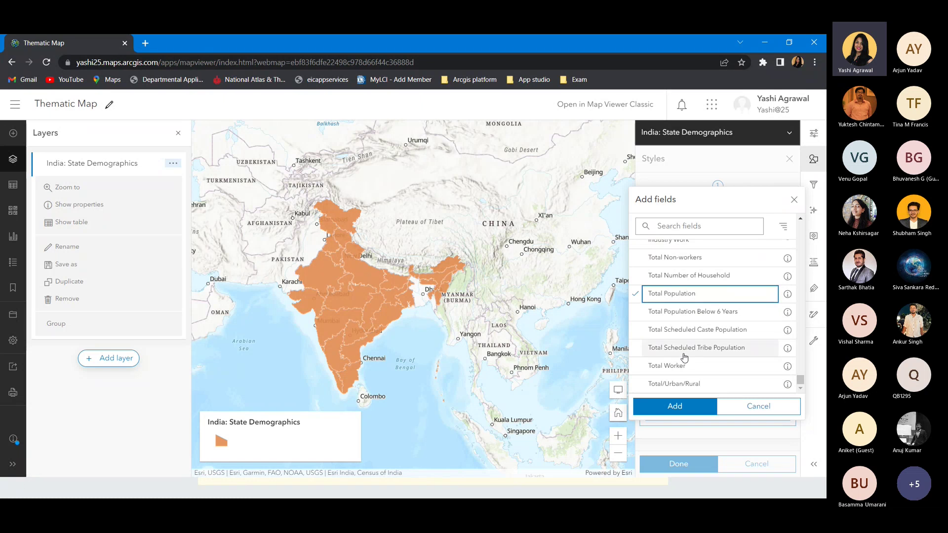
left_click(671, 407)
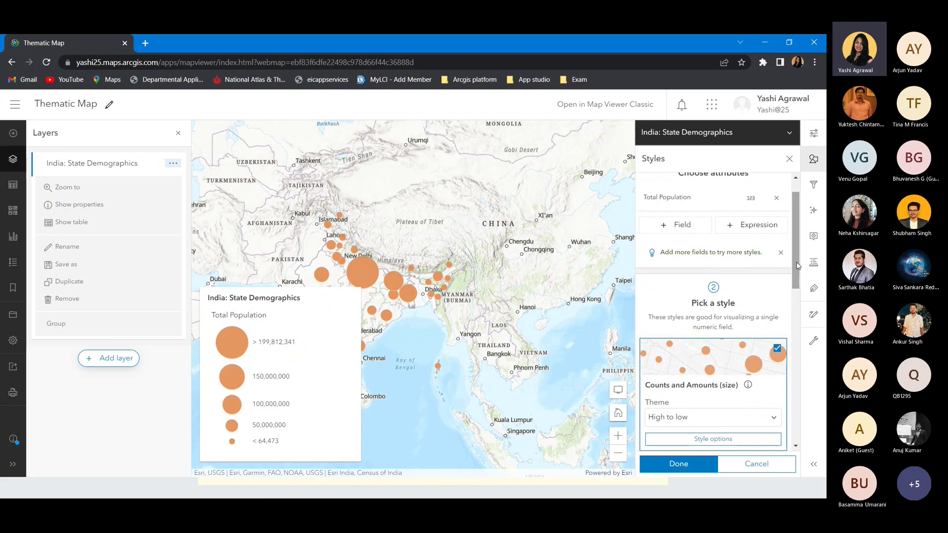
Step: Apply the Counts and Amounts (color) style to the layer and examine the shaded states and the highest legend value
left_click_drag(799, 270, 797, 314)
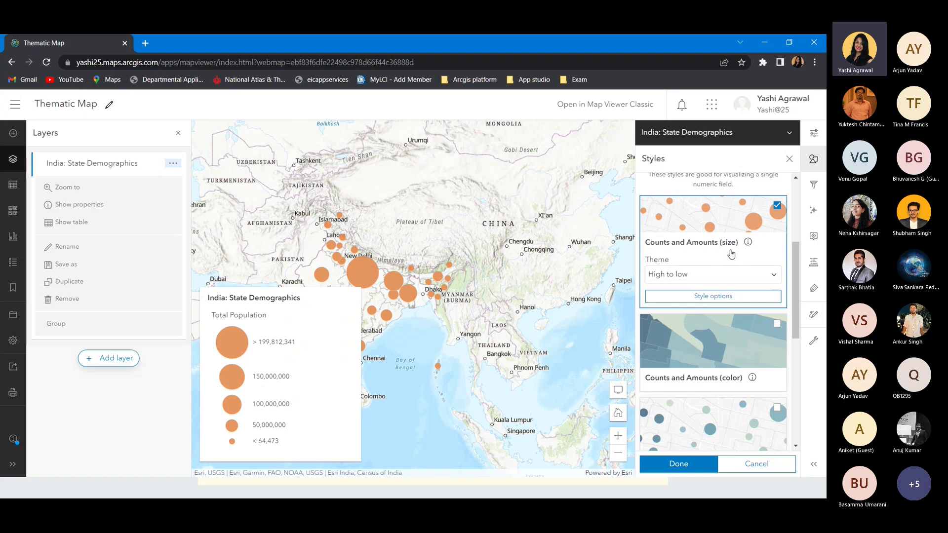
left_click(732, 359)
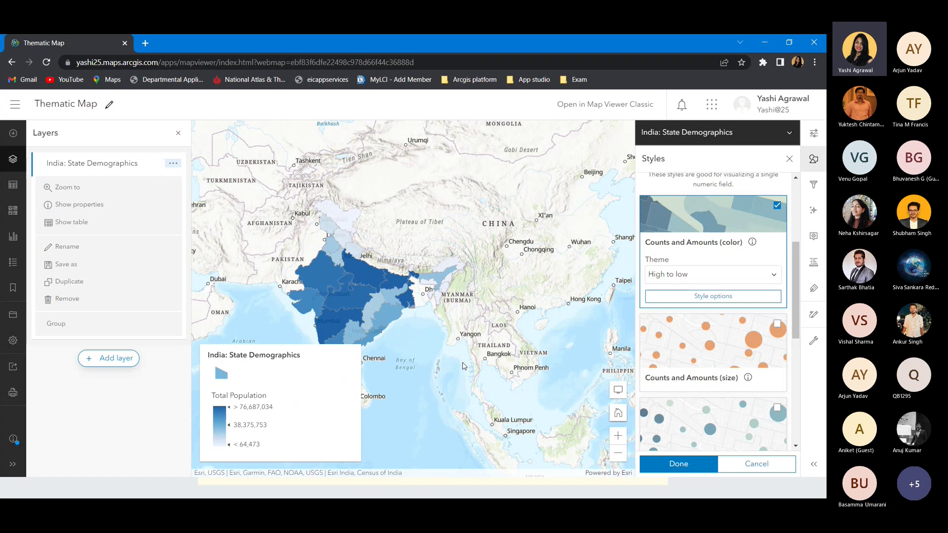
left_click_drag(375, 330, 444, 302)
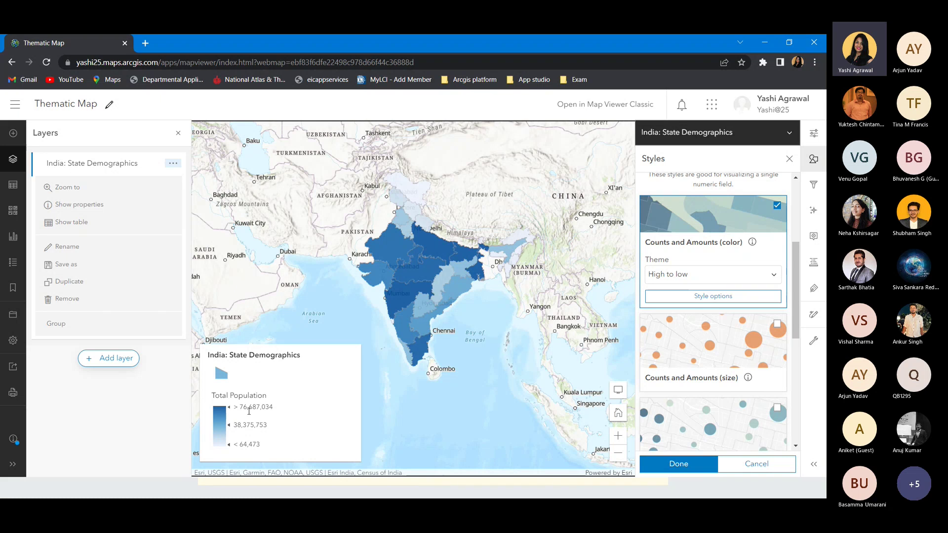
double_click(248, 410)
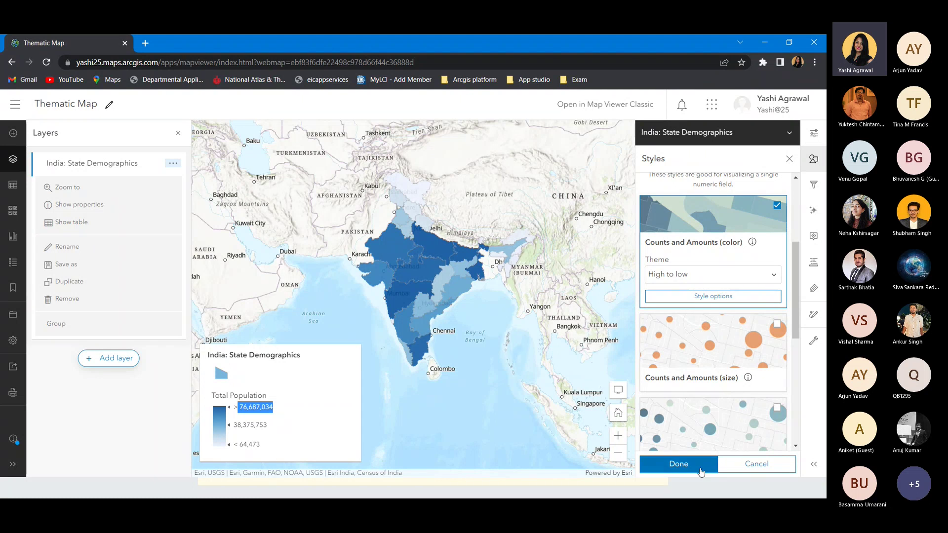
Step: Open the style options for Counts and Amounts (color) and set the theme to Above and below
left_click(717, 297)
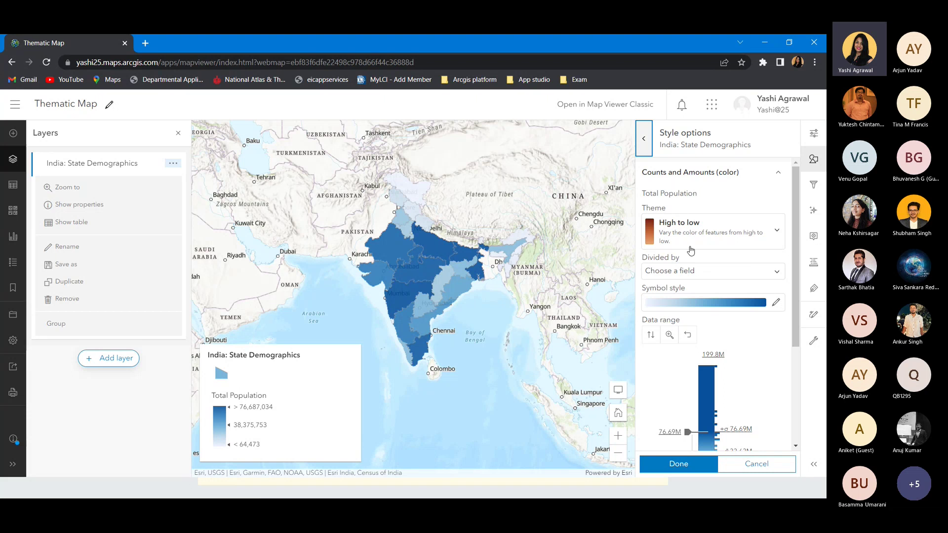
left_click(729, 230)
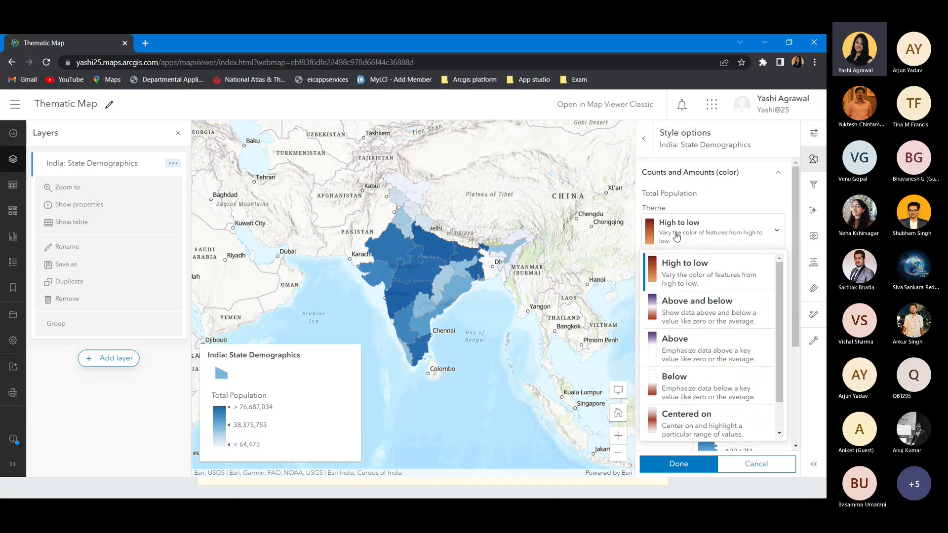
left_click(693, 302)
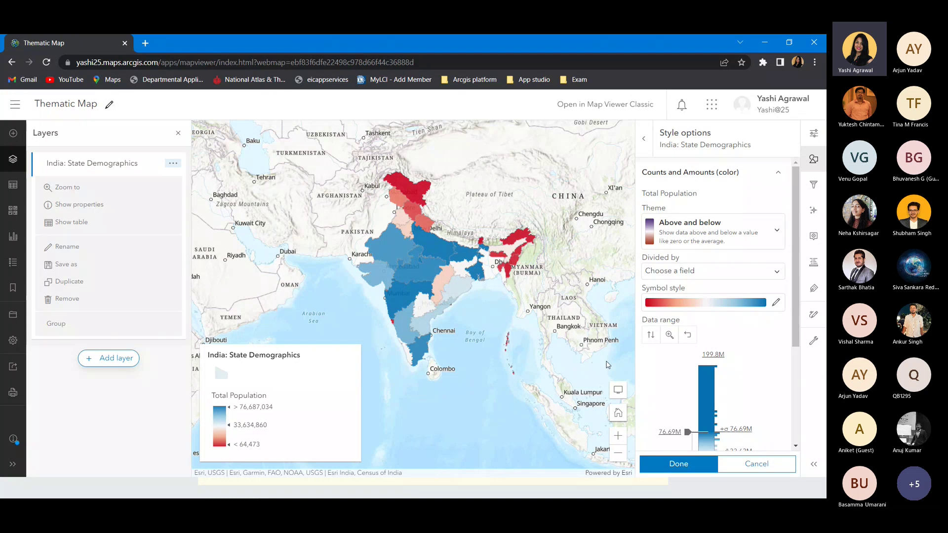
Step: Return the theme to High to low and view the fields offered for Divided by without choosing one
left_click(766, 241)
left_click(721, 275)
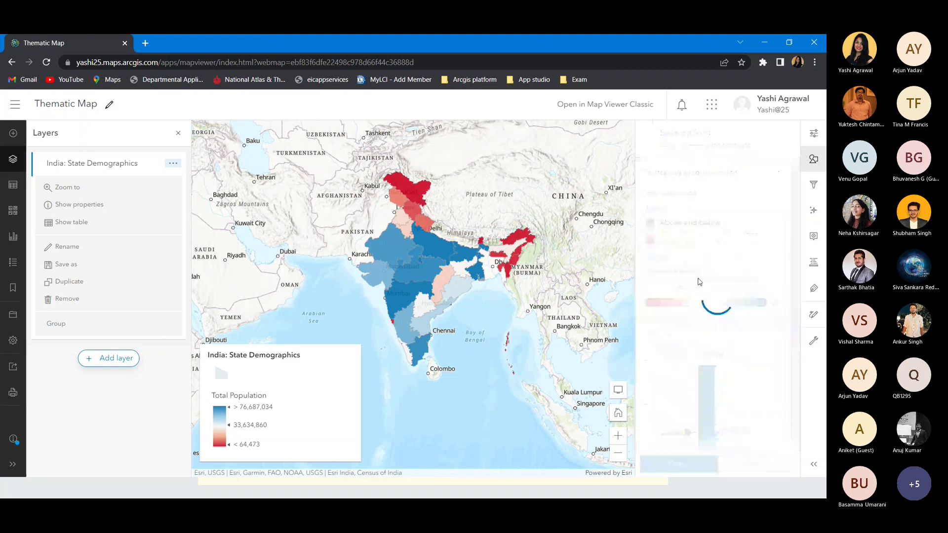
left_click(765, 275)
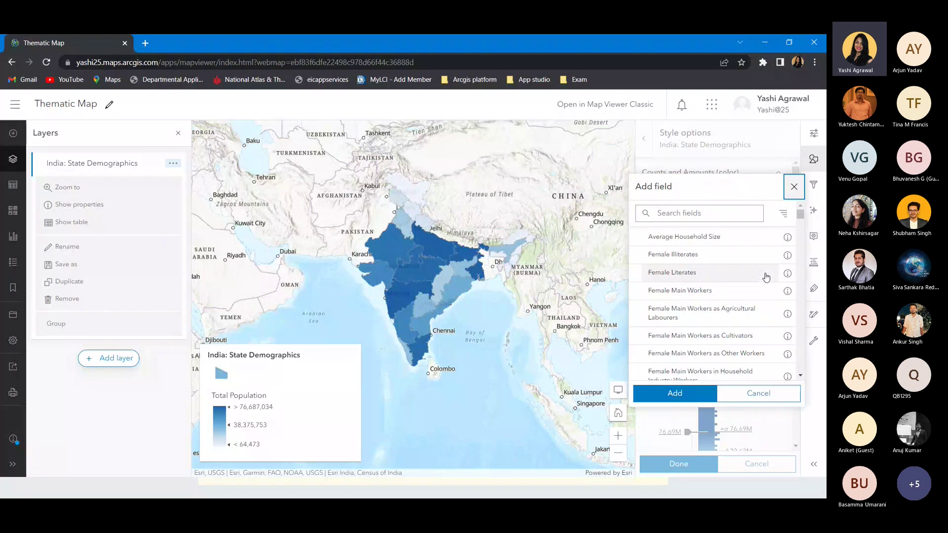
left_click(794, 186)
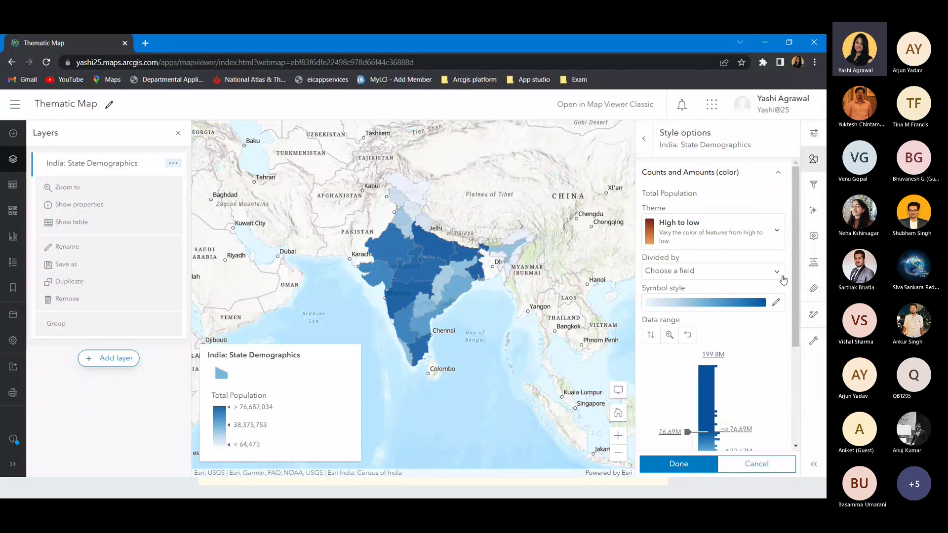
Step: Turn on Classify data for the Total Population style and set the number of natural breaks classes to 10
left_click_drag(794, 244, 795, 354)
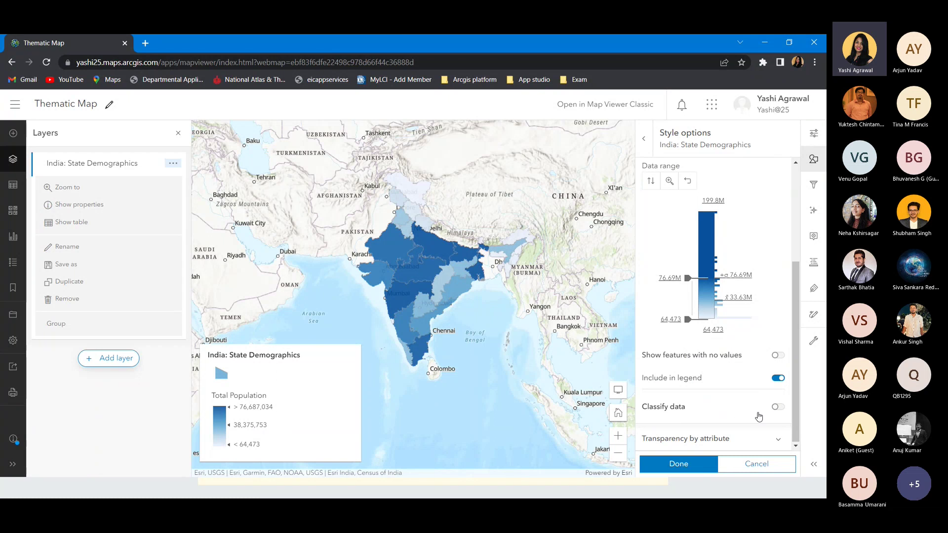
left_click(778, 407)
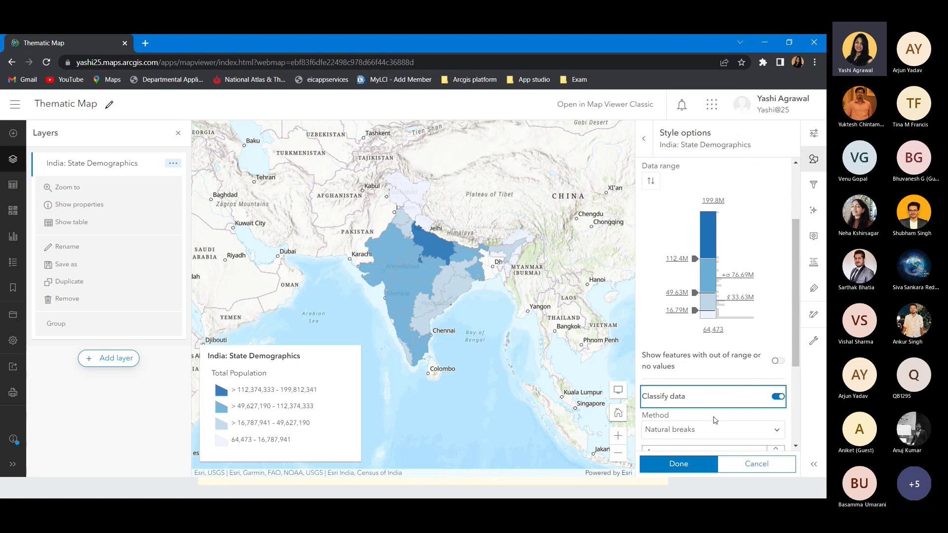
left_click(799, 288)
scroll(799, 288, "down", 3)
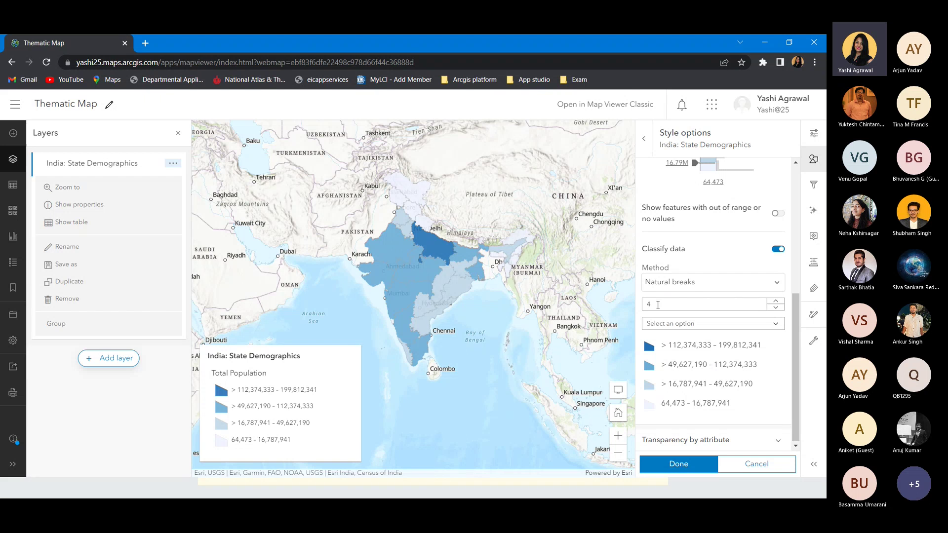
left_click(659, 305)
key("BackSpace")
type("10")
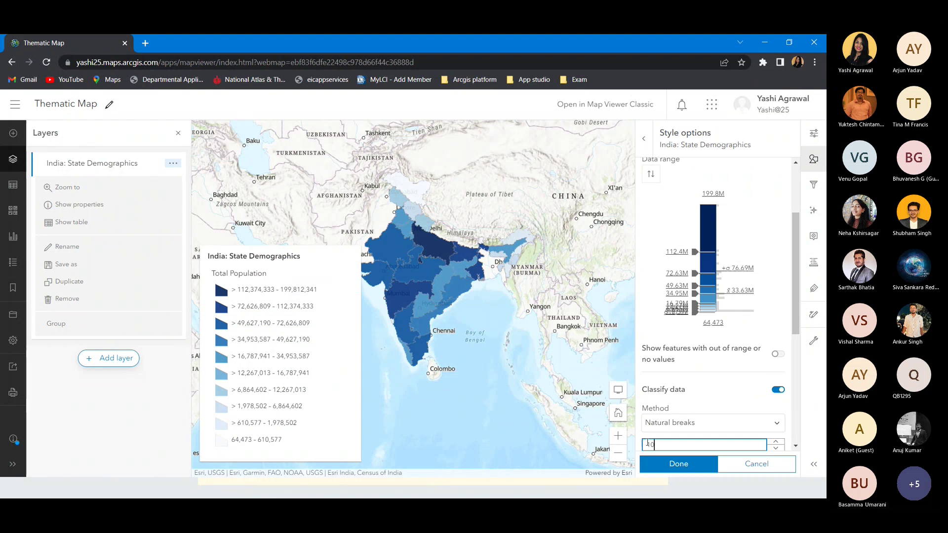
Step: Change the number of natural breaks classes to 5 and review the class ranges
key("BackSpace")
key("BackSpace")
type("5")
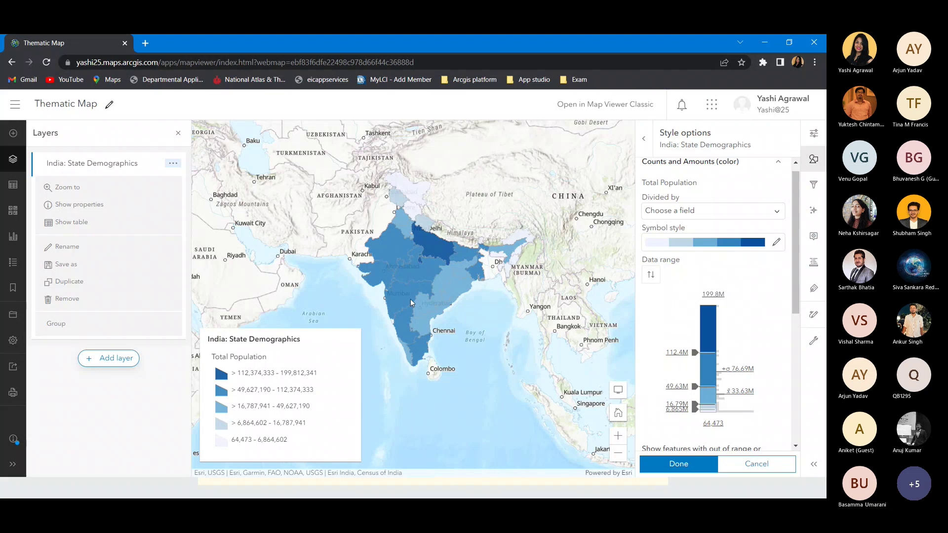
left_click_drag(792, 269, 795, 387)
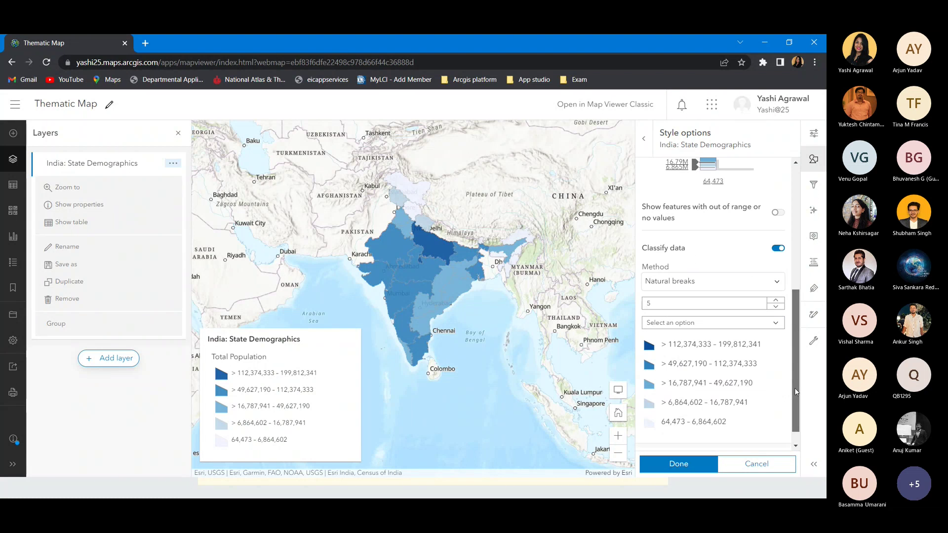
left_click(656, 307)
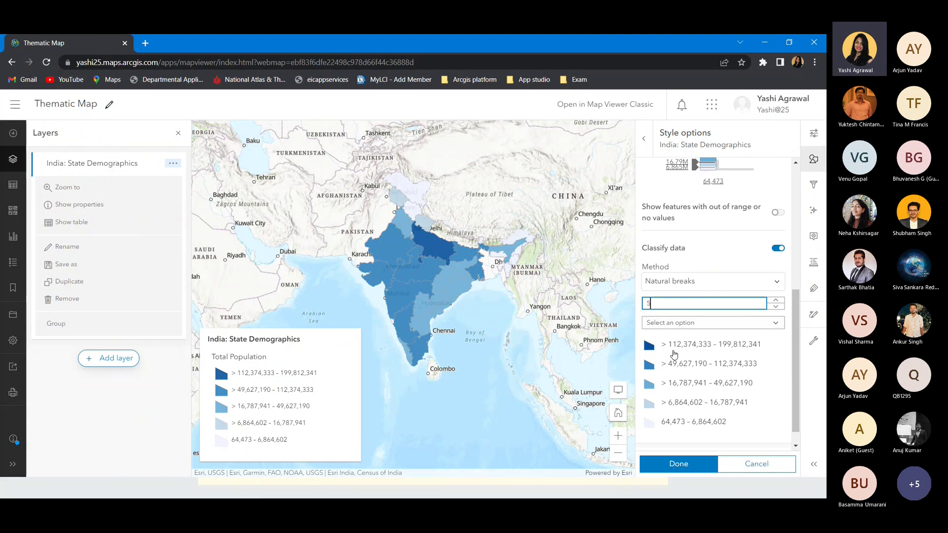
Step: Set the classification method to Equal interval and look at the class rounding options without choosing one
left_click(780, 281)
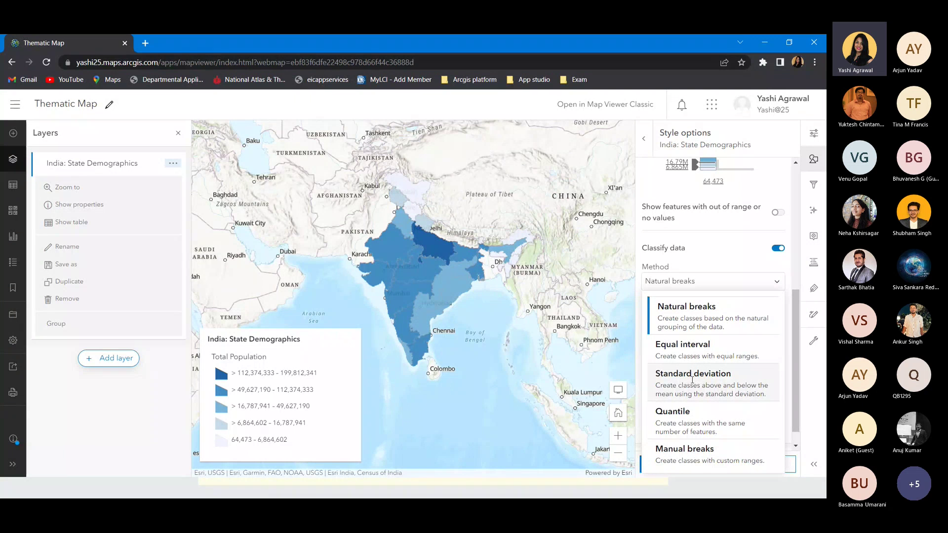
left_click(666, 355)
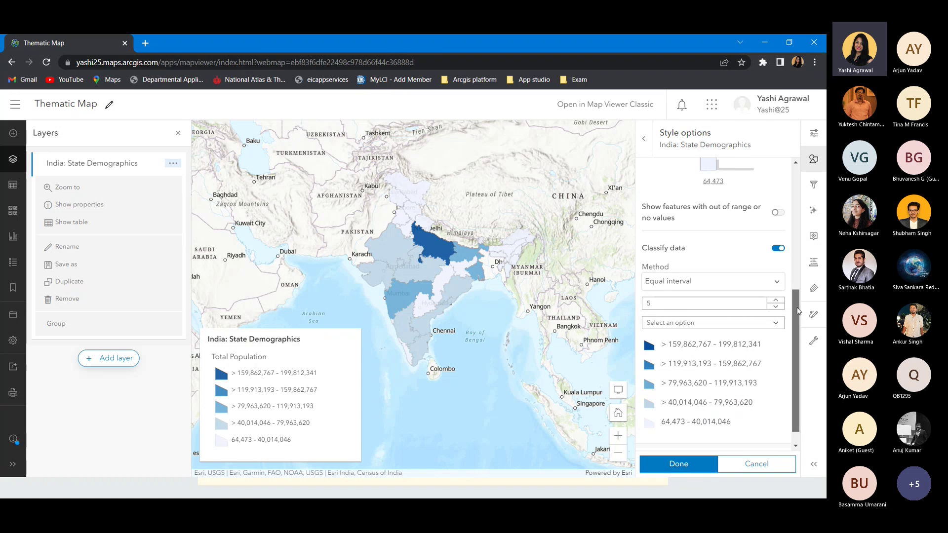
scroll(797, 342, "down", 1)
left_click(712, 303)
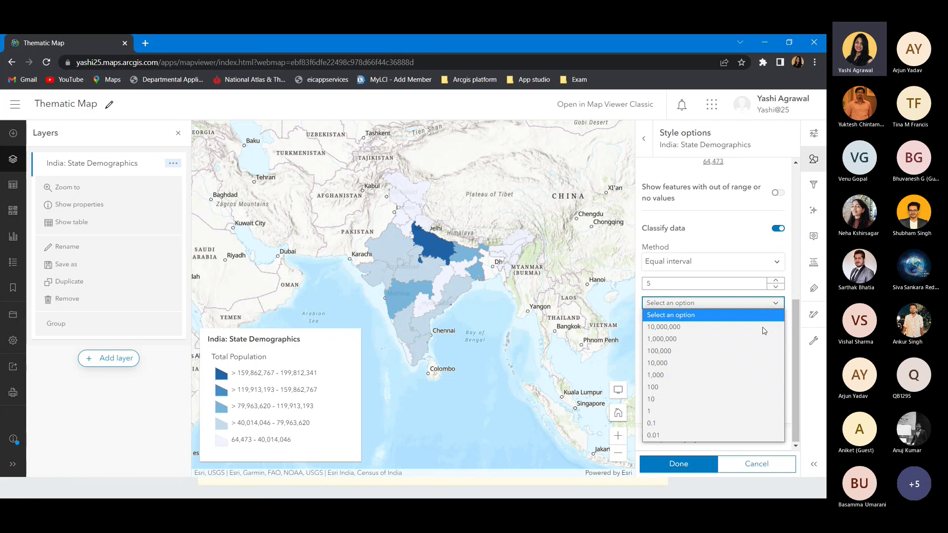
left_click(786, 297)
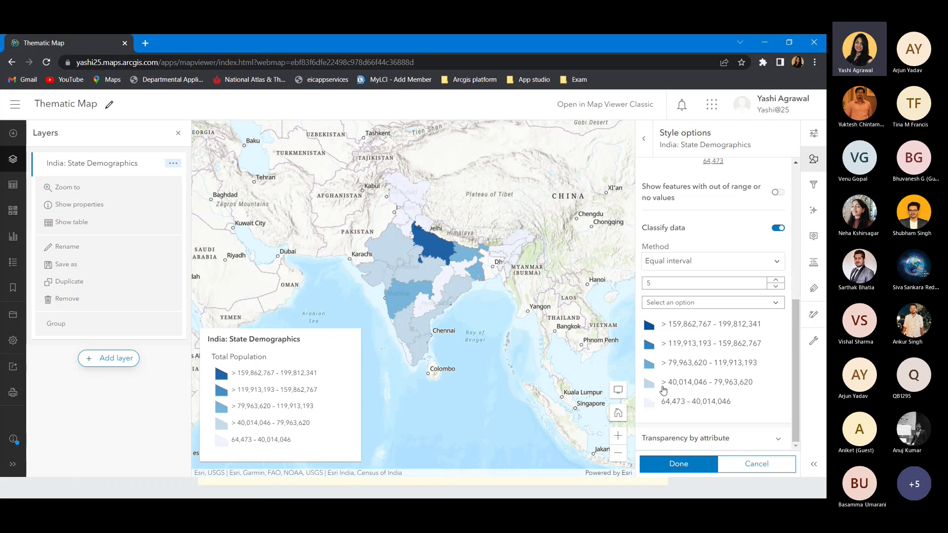
Step: Change the fill color ramp of the population classes to the dark red to cream ramp and finish the style options
left_click(740, 438)
left_click_drag(793, 349, 793, 222)
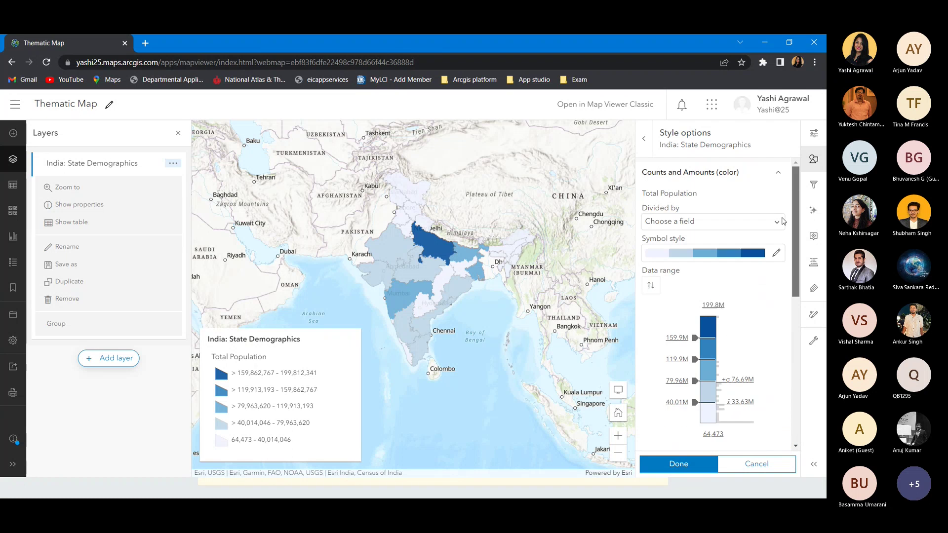
left_click(775, 253)
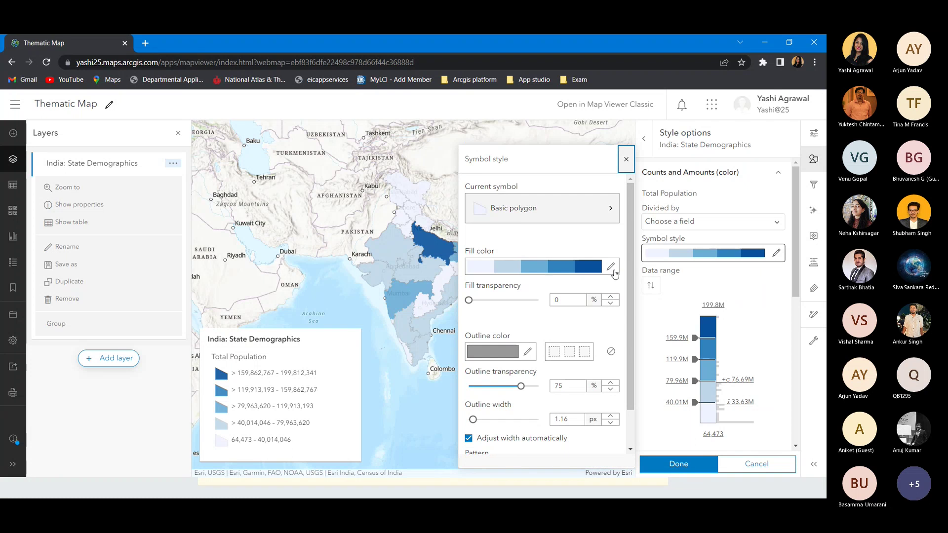
left_click(611, 268)
left_click(547, 298)
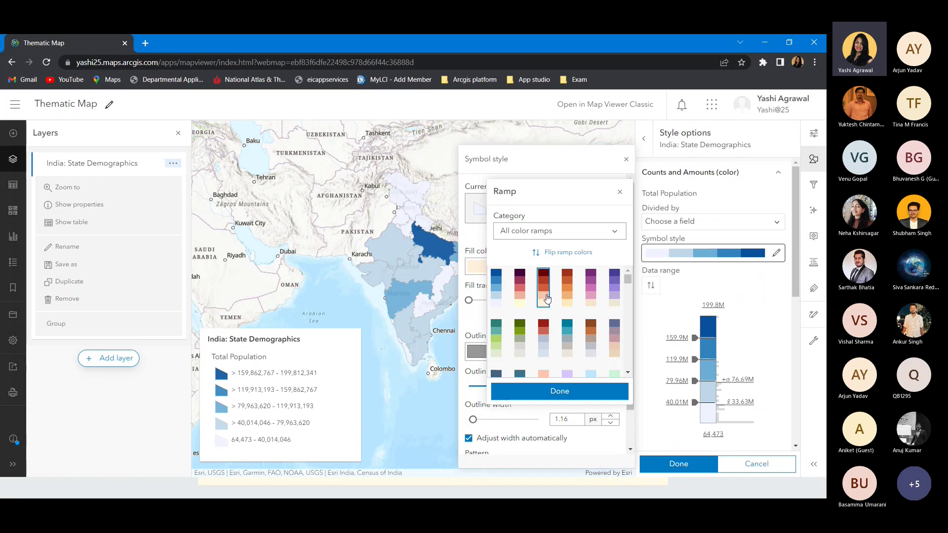
left_click(679, 464)
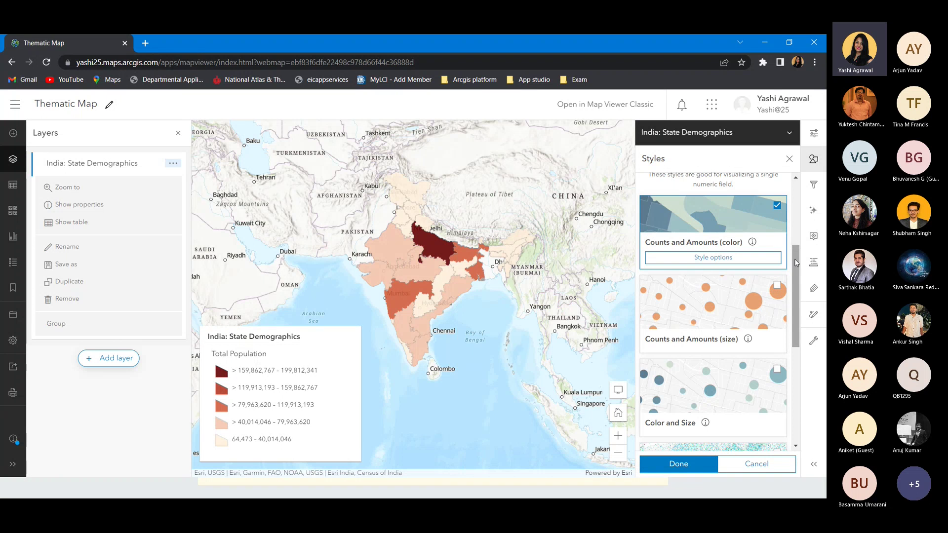
Step: Apply the Dot Density style to India: State Demographics and check the value per dot in the legend
left_click_drag(795, 266, 800, 343)
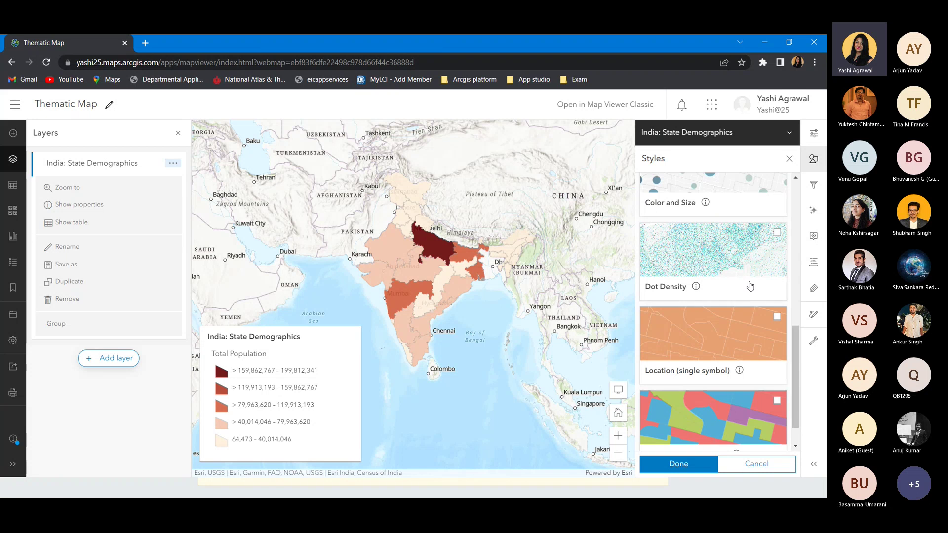
left_click(697, 267)
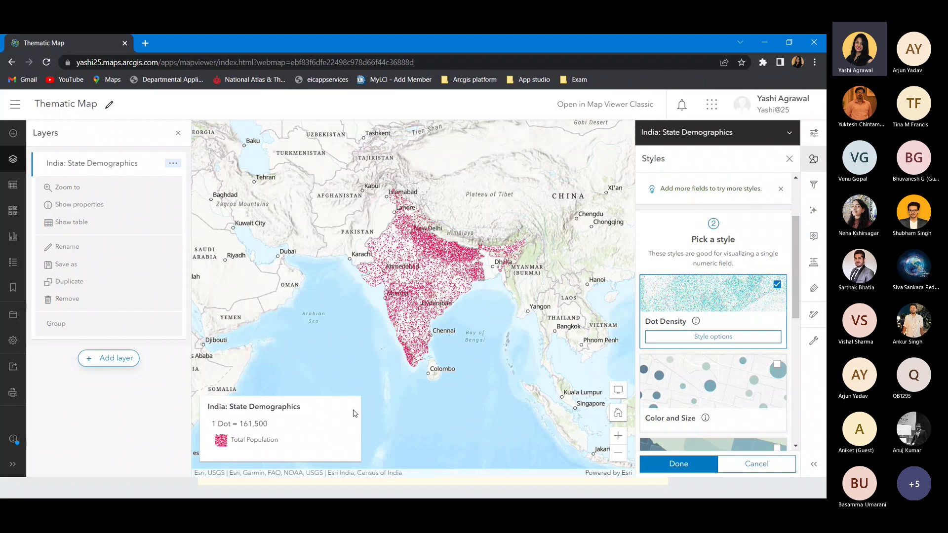
left_click_drag(439, 280, 447, 301)
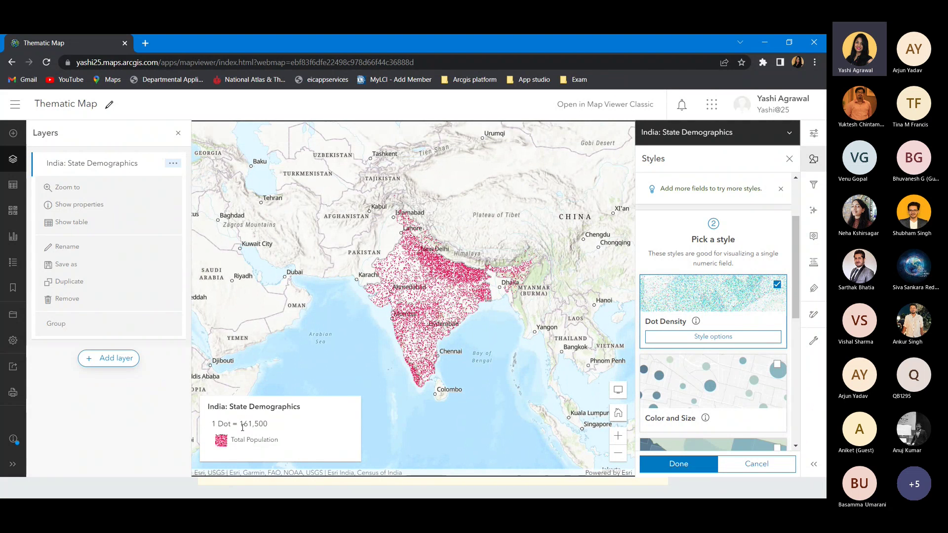
left_click_drag(238, 425, 266, 417)
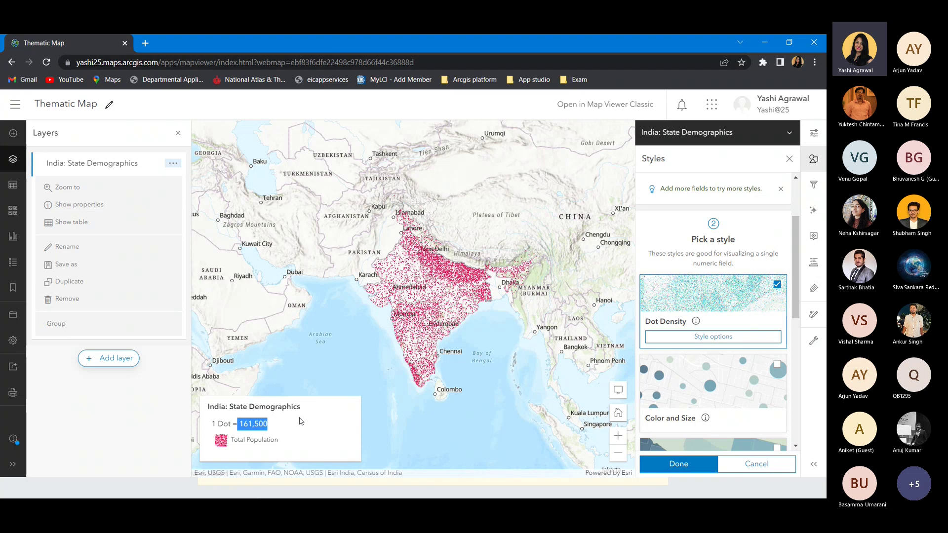
Step: Lower the dot value of the Dot Density style to 92905 and return to the list of styles
left_click(716, 337)
scroll(662, 429, "down", 1)
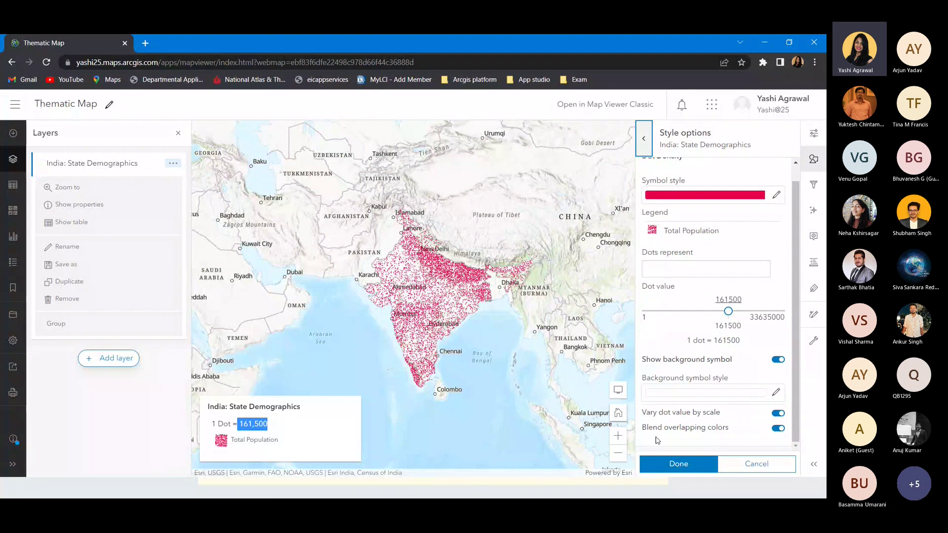
mouse_move(729, 311)
left_mouse_down()
mouse_move(673, 312)
mouse_move(720, 312)
left_mouse_up()
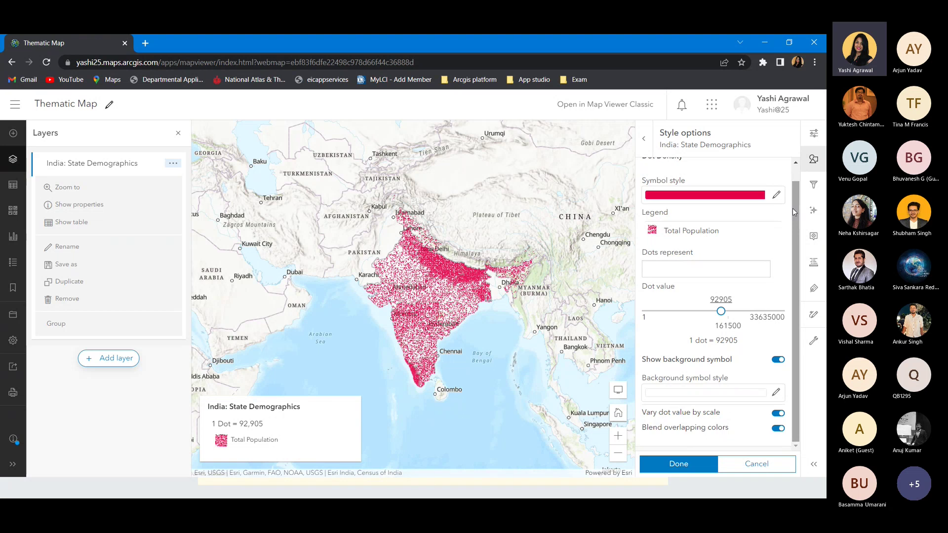
scroll(792, 209, "up", 2)
left_click(643, 139)
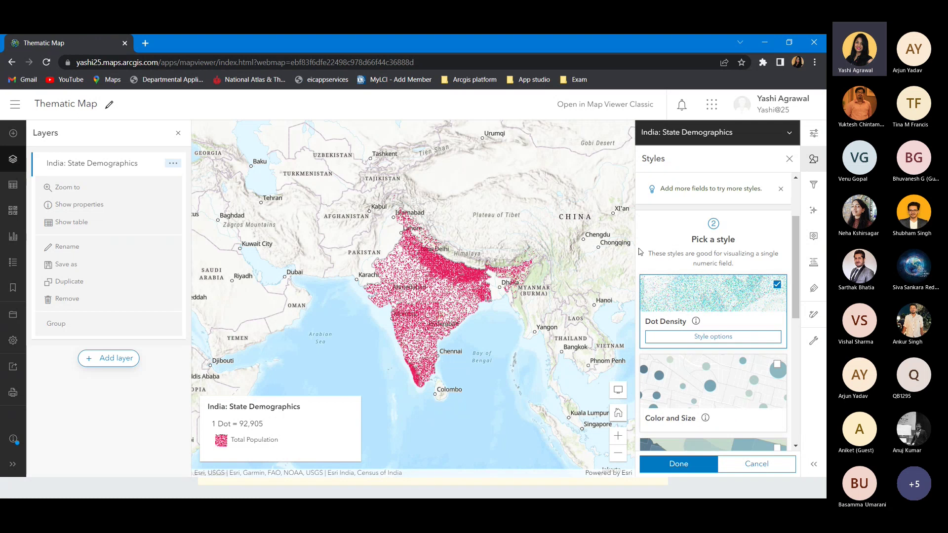
Step: Apply the Types (unique symbols) style to the India: State Demographics layer
left_click_drag(796, 270, 788, 328)
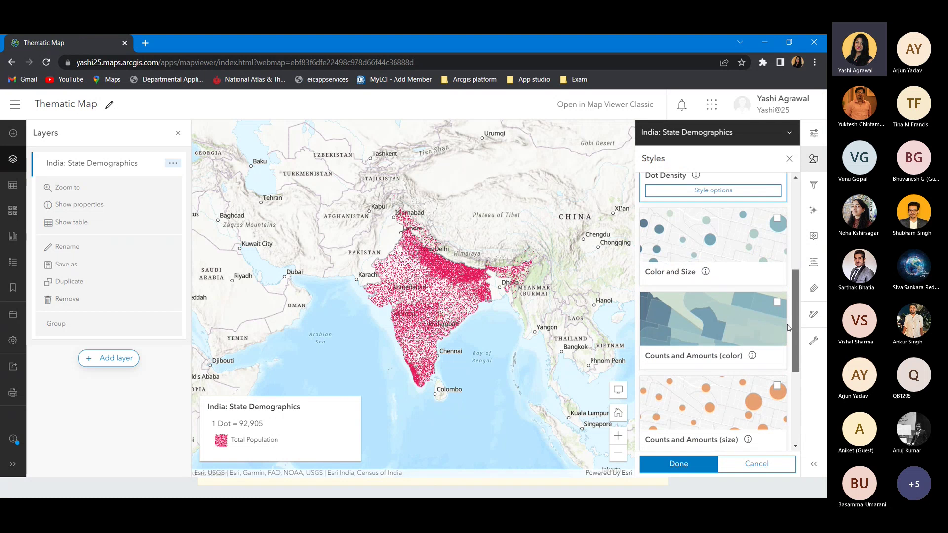
scroll(765, 328, "down", 3)
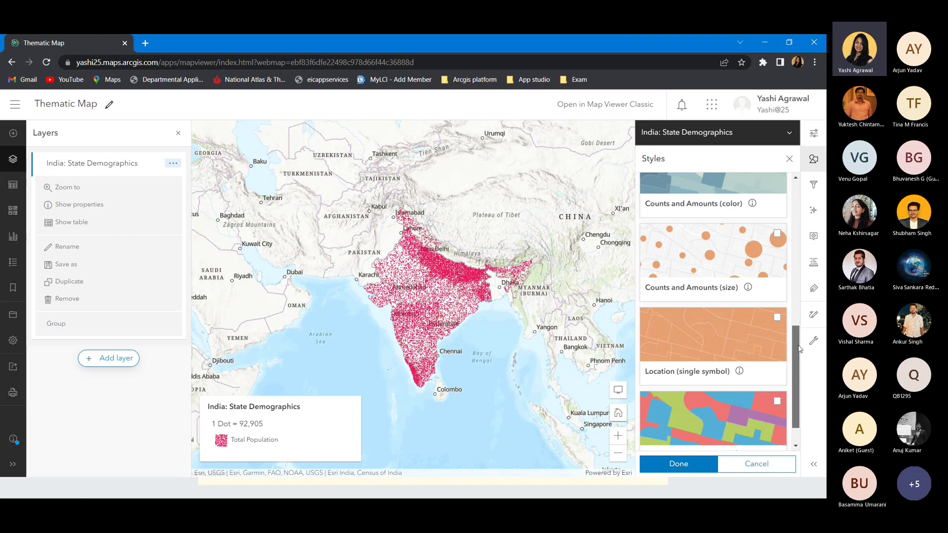
scroll(800, 349, "down", 1)
left_click(705, 395)
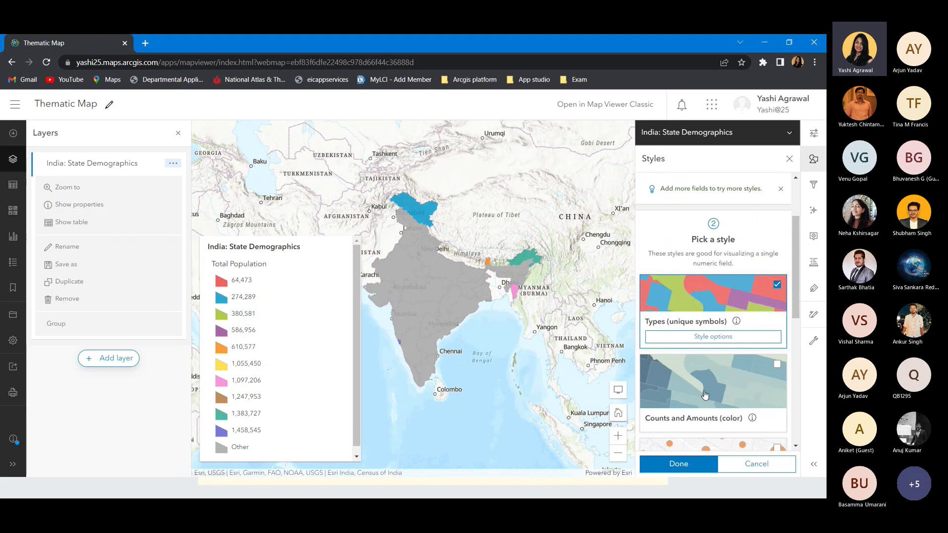
Step: Look through the unique symbol categories in the style options and hide the Other category
left_click(740, 341)
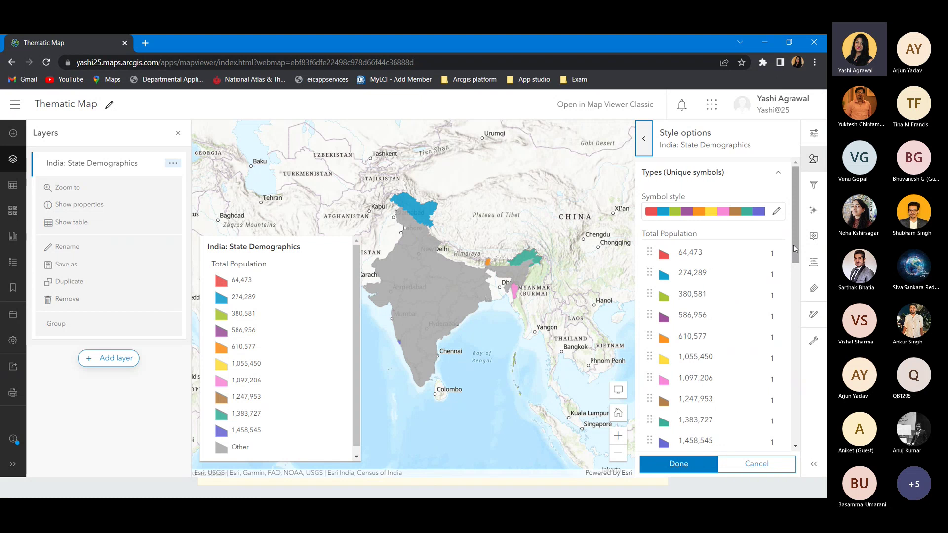
scroll(793, 245, "down", 6)
scroll(768, 307, "up", 2)
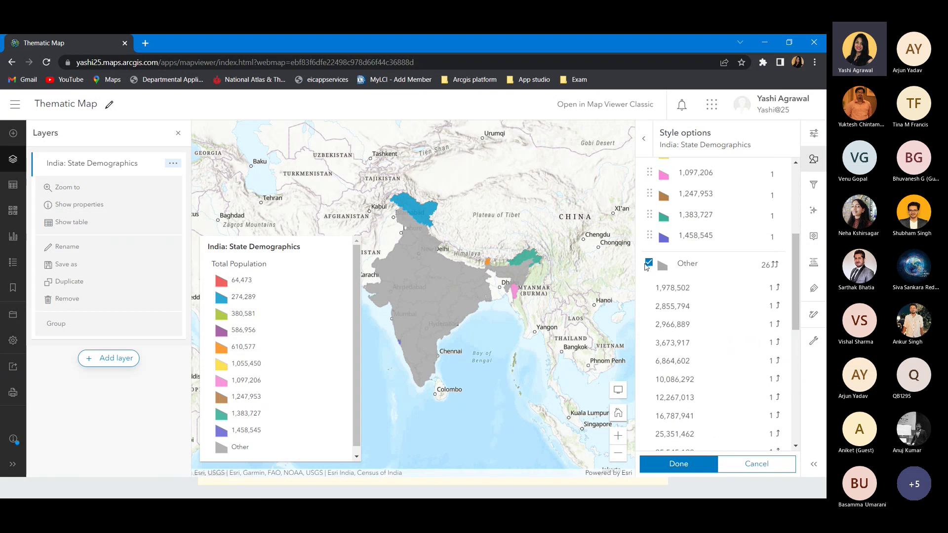
left_click(649, 263)
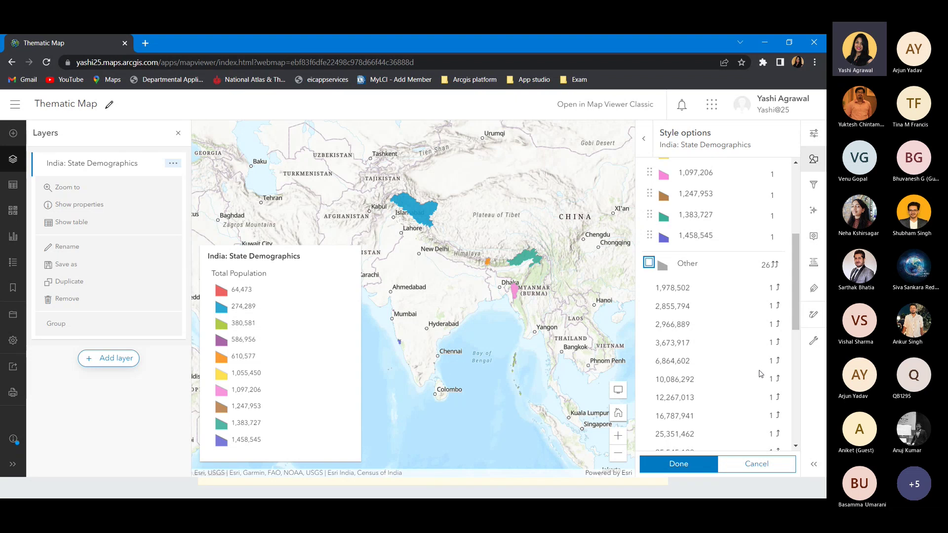
Step: Switch to the Thematic Maps slide show in PowerPoint
key("alt+Tab")
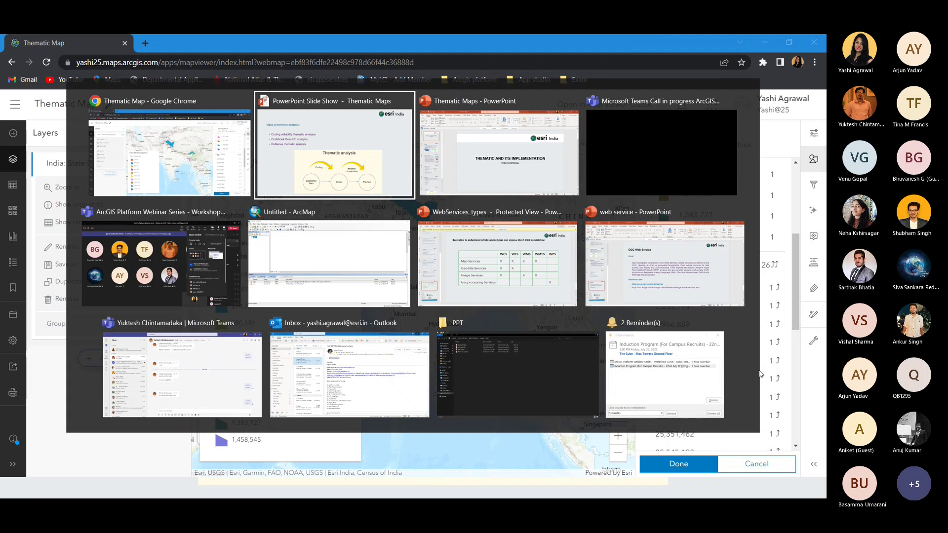